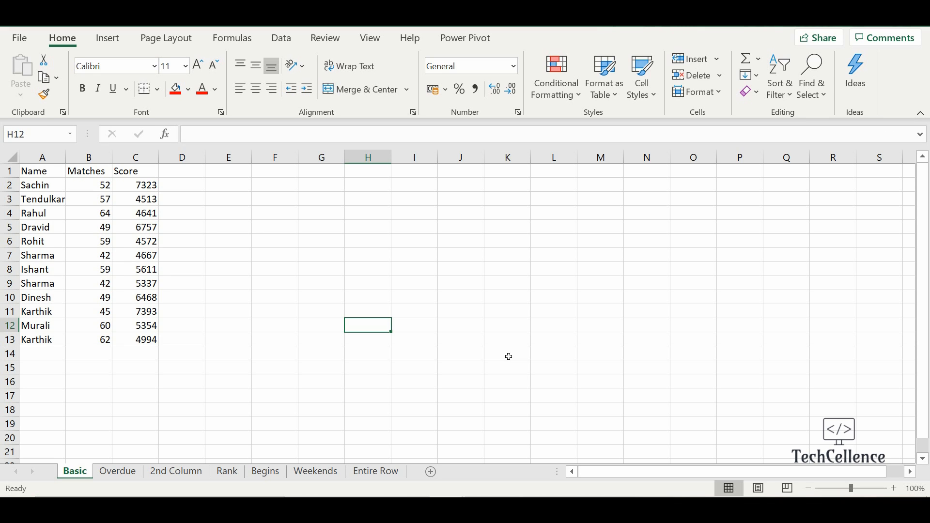
{"action": "left_click_drag", "start_coordinate": [46, 171], "coordinate": [148, 346]}
{"action": "left_click", "coordinate": [302, 255]}
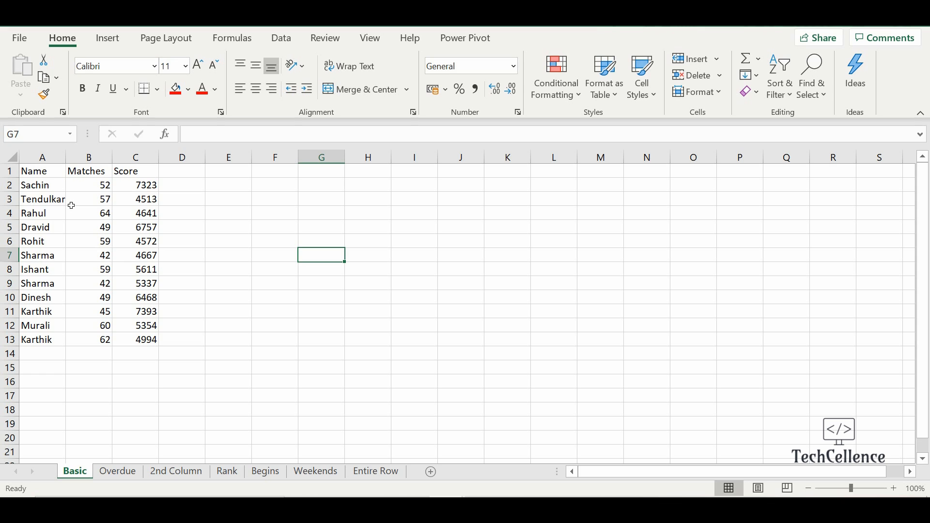
Apply a duplicate-values highlighting rule to cell A3 only, using Light Red Fill with Dark Red Text
{"action": "left_click", "coordinate": [46, 199]}
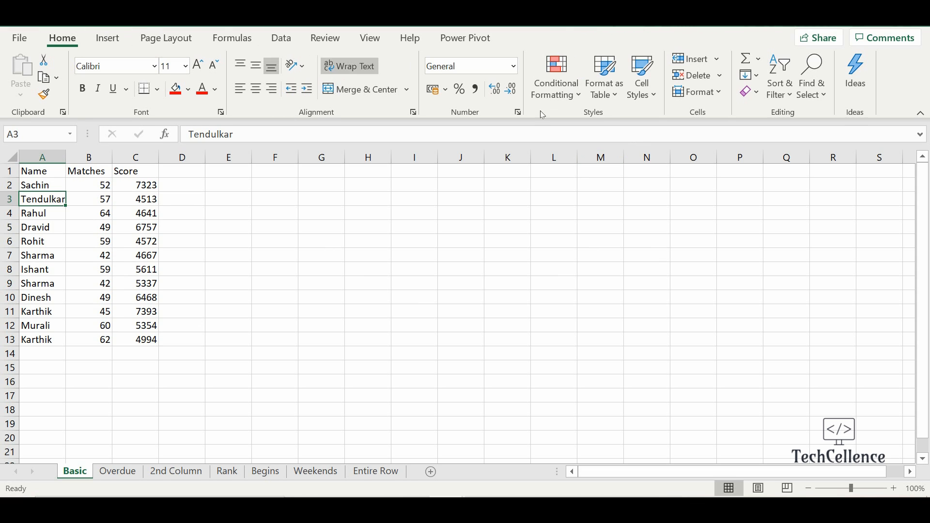
{"action": "left_click", "coordinate": [557, 85]}
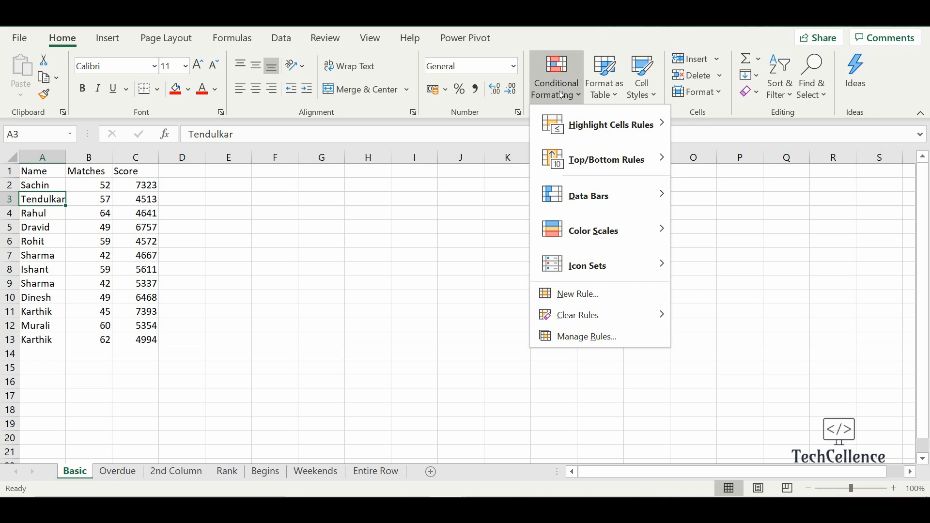
{"action": "mouse_move", "coordinate": [592, 138]}
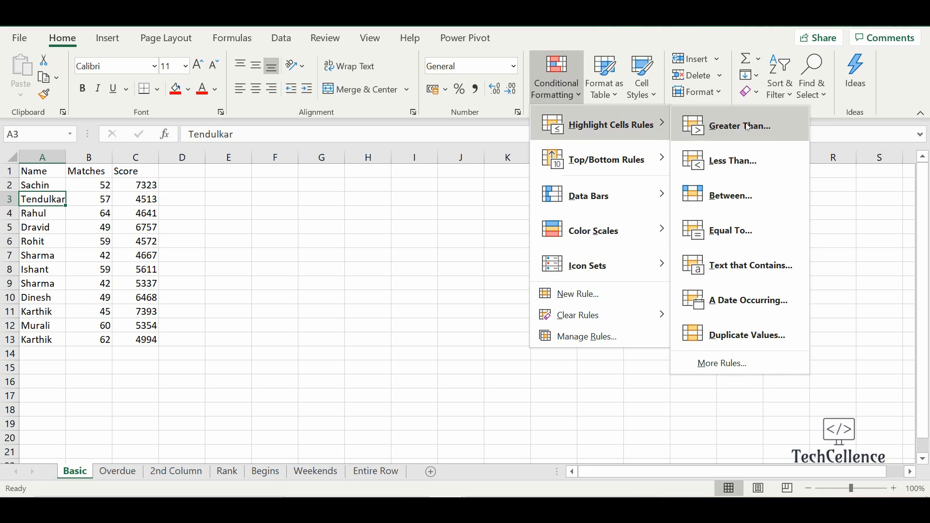
{"action": "left_click", "coordinate": [767, 332]}
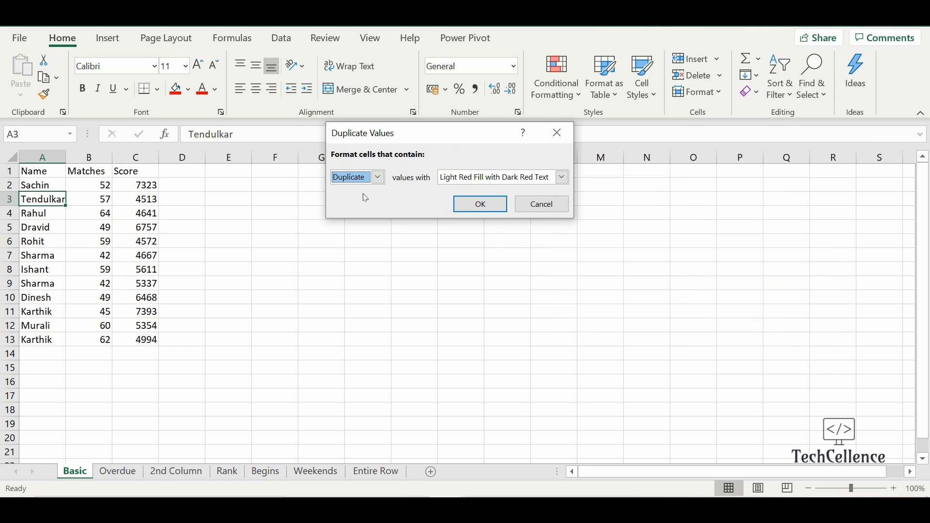
{"action": "left_click", "coordinate": [488, 205]}
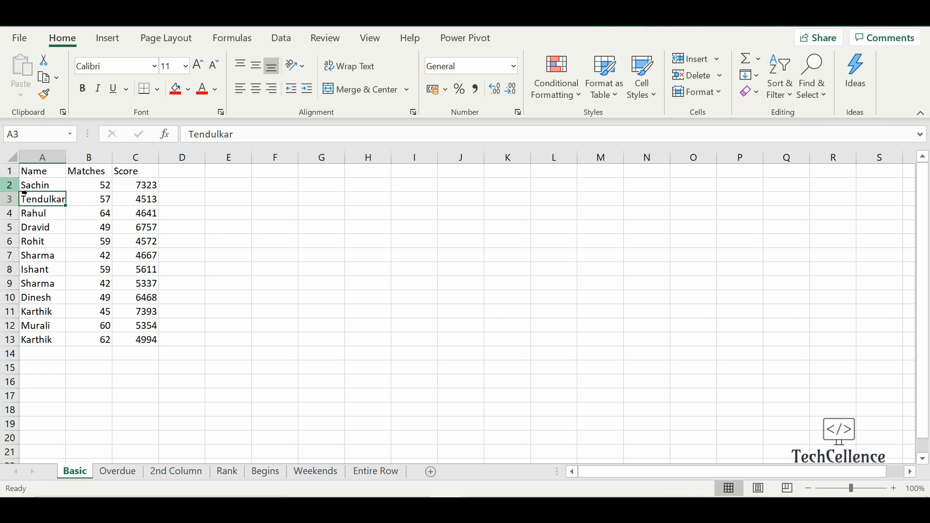
Highlight duplicate names in A2:A13 with Green Fill with Dark Green Text
{"action": "left_click_drag", "start_coordinate": [46, 182], "coordinate": [51, 342]}
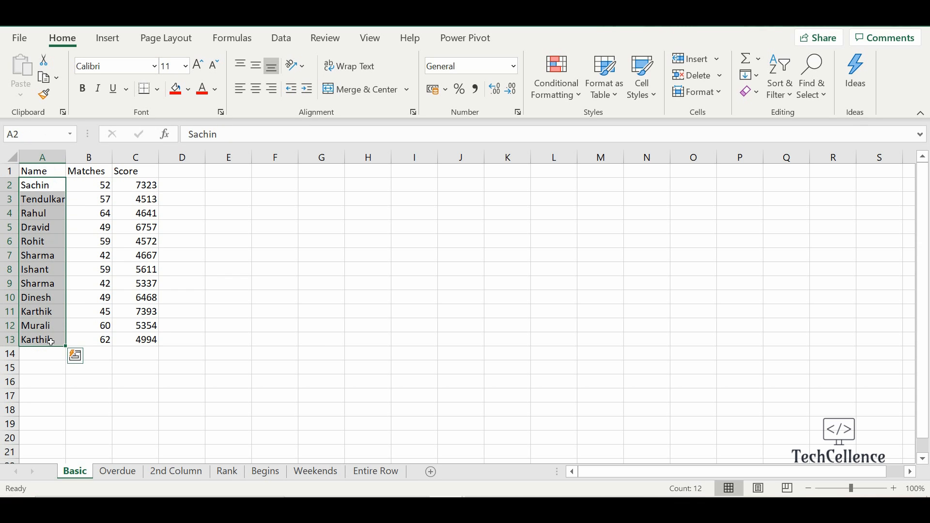
{"action": "left_click", "coordinate": [557, 90]}
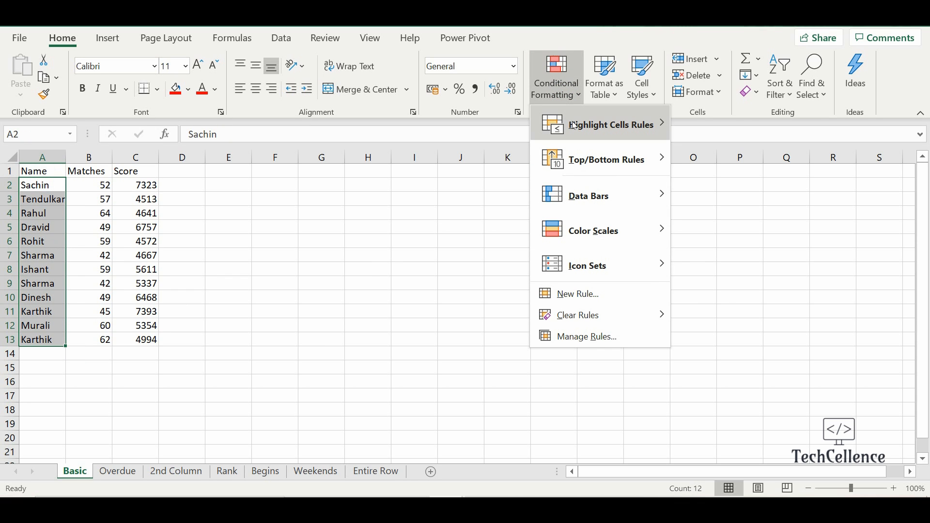
{"action": "mouse_move", "coordinate": [581, 126]}
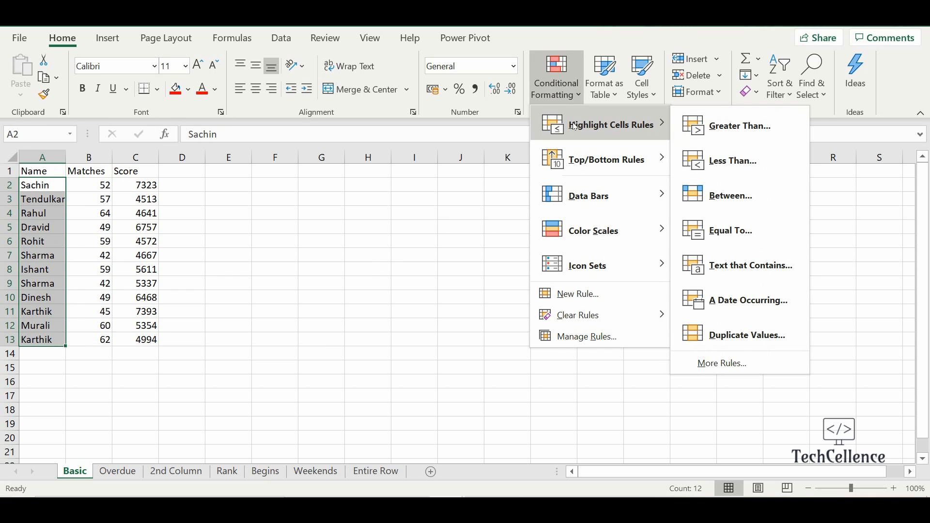
{"action": "left_click", "coordinate": [731, 328]}
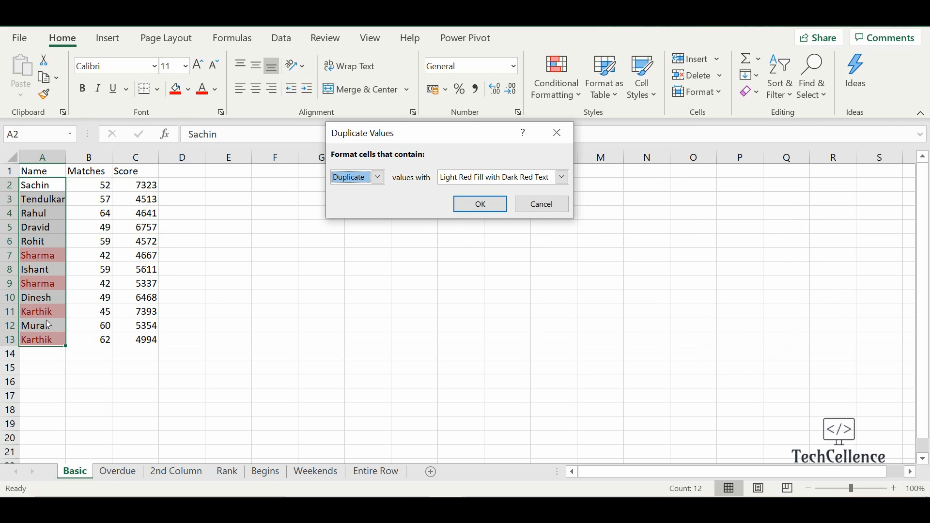
{"action": "left_click", "coordinate": [563, 178]}
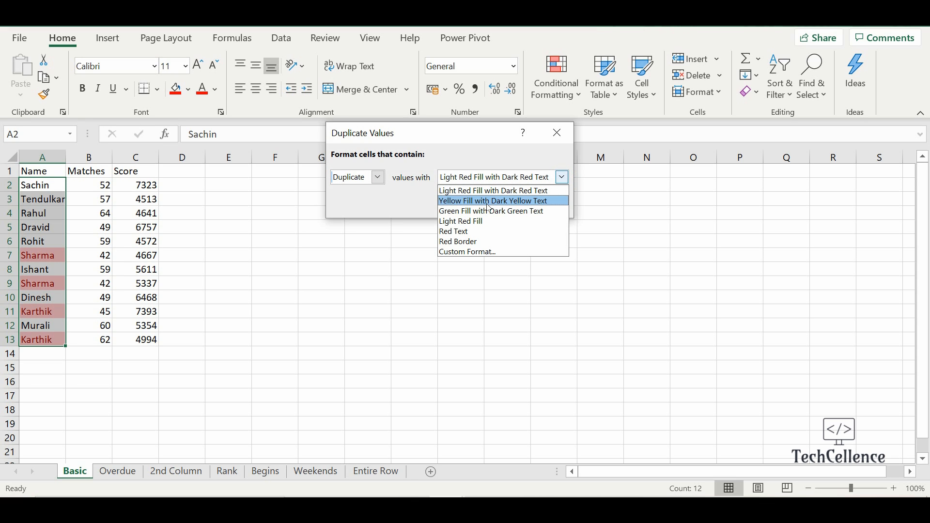
{"action": "left_click", "coordinate": [490, 211]}
{"action": "left_click", "coordinate": [502, 198]}
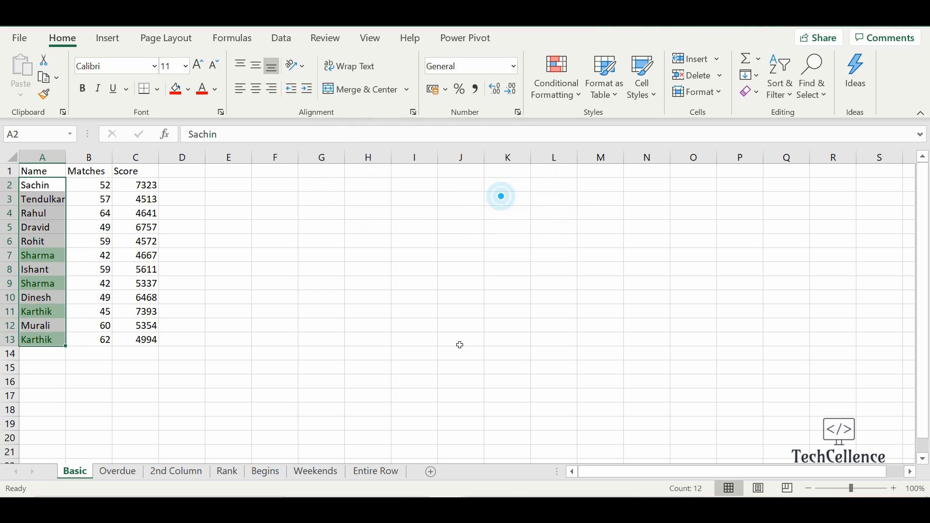
{"action": "left_click", "coordinate": [286, 298]}
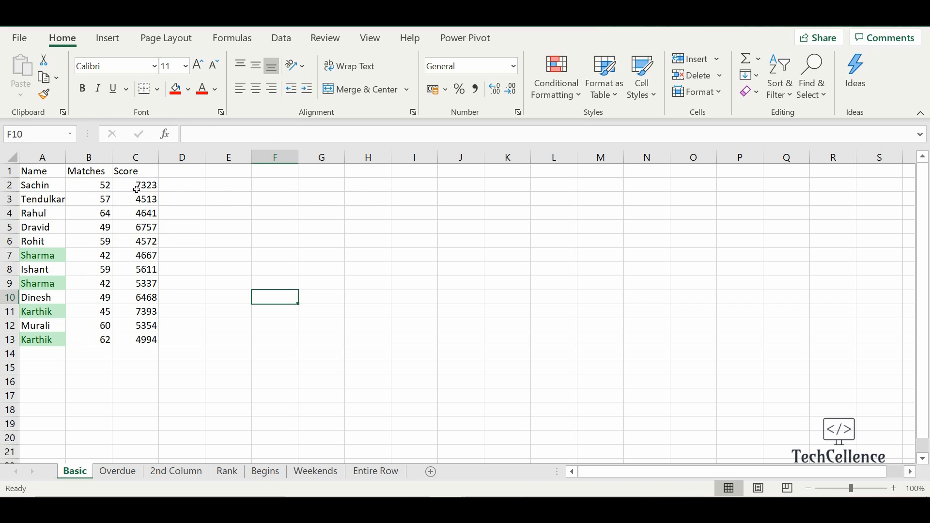
Highlight the scores in C2:C13 that are greater than 5000 with Yellow Fill with Dark Yellow Text
{"action": "left_click_drag", "start_coordinate": [139, 186], "coordinate": [149, 346]}
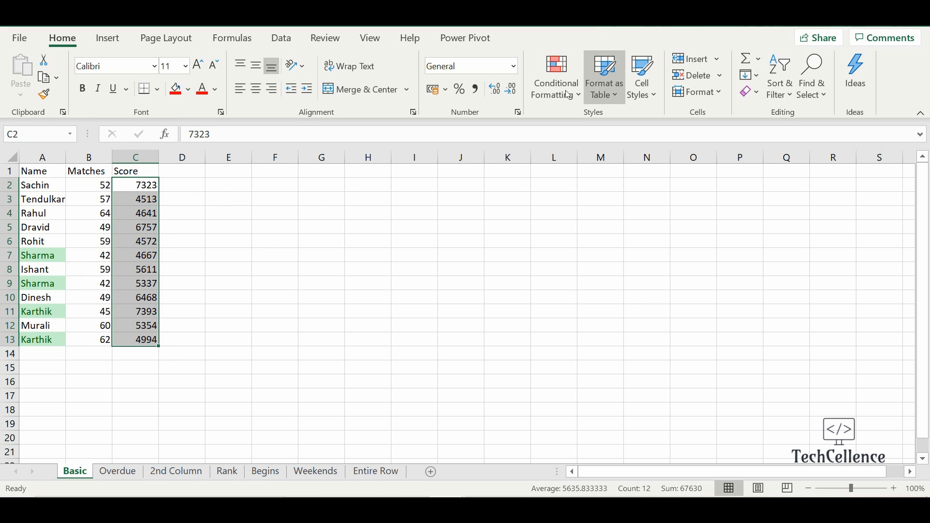
{"action": "left_click", "coordinate": [552, 100]}
{"action": "mouse_move", "coordinate": [585, 129]}
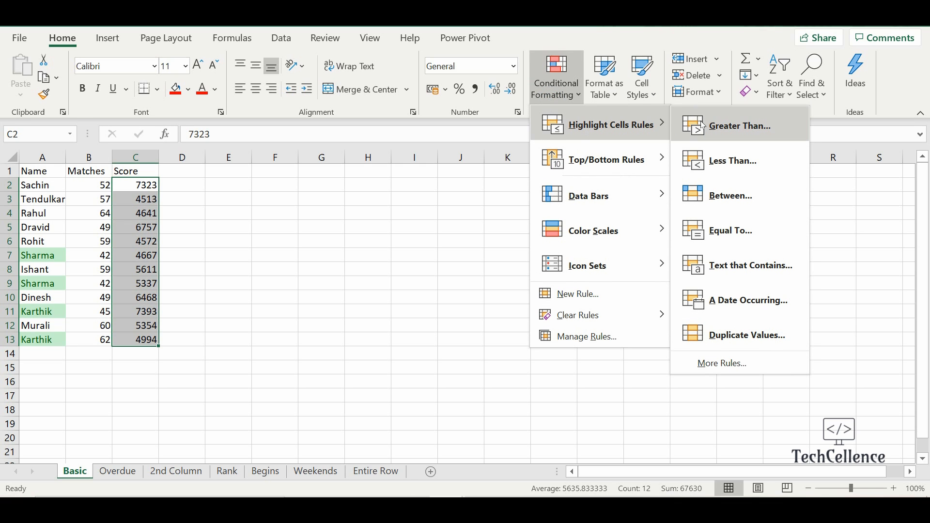
{"action": "left_click", "coordinate": [719, 125]}
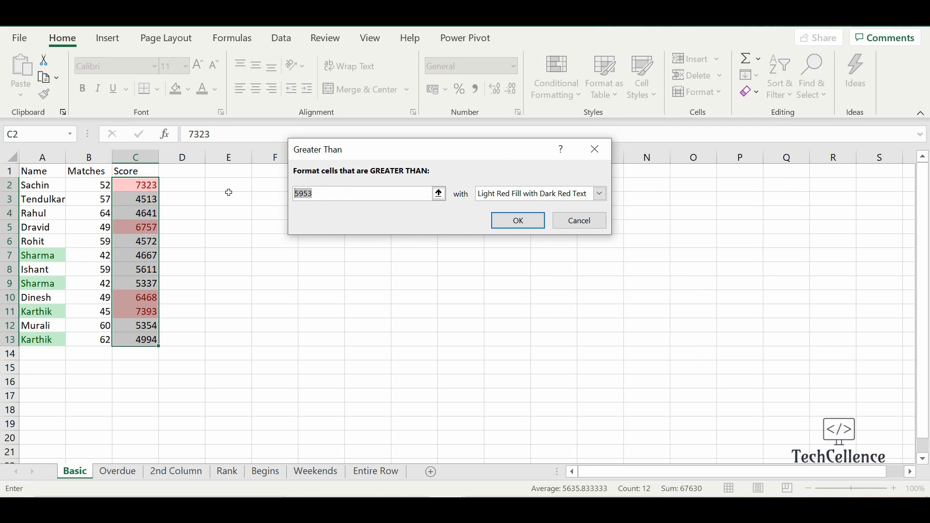
{"action": "type", "text": "5000"}
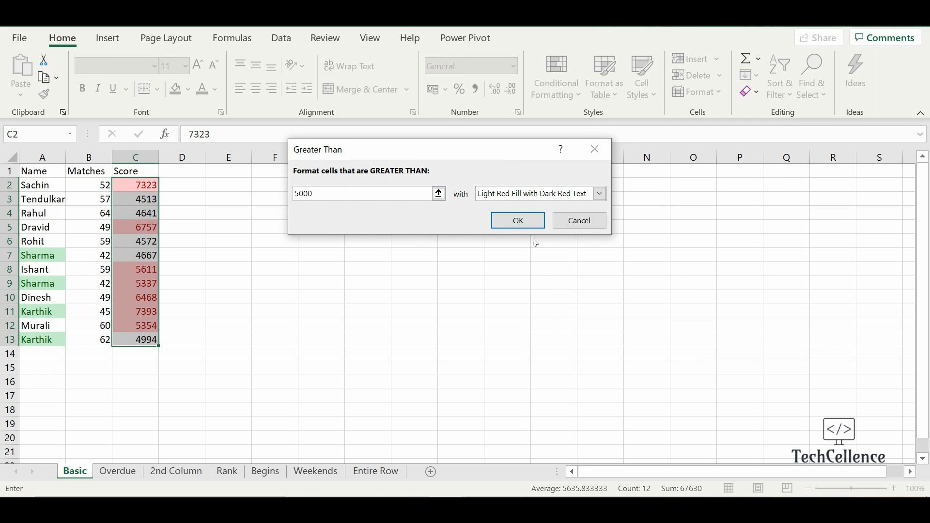
{"action": "left_click", "coordinate": [600, 194]}
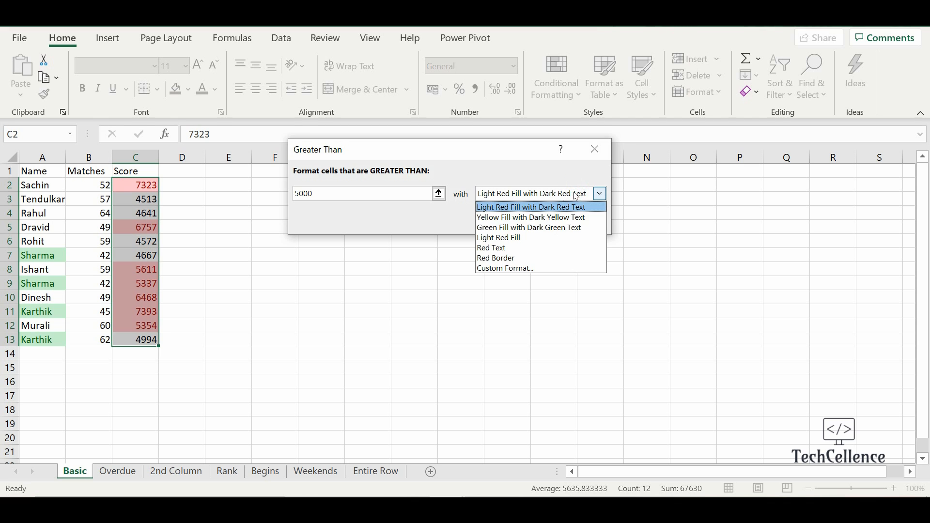
{"action": "left_click", "coordinate": [531, 222]}
{"action": "left_click", "coordinate": [500, 220]}
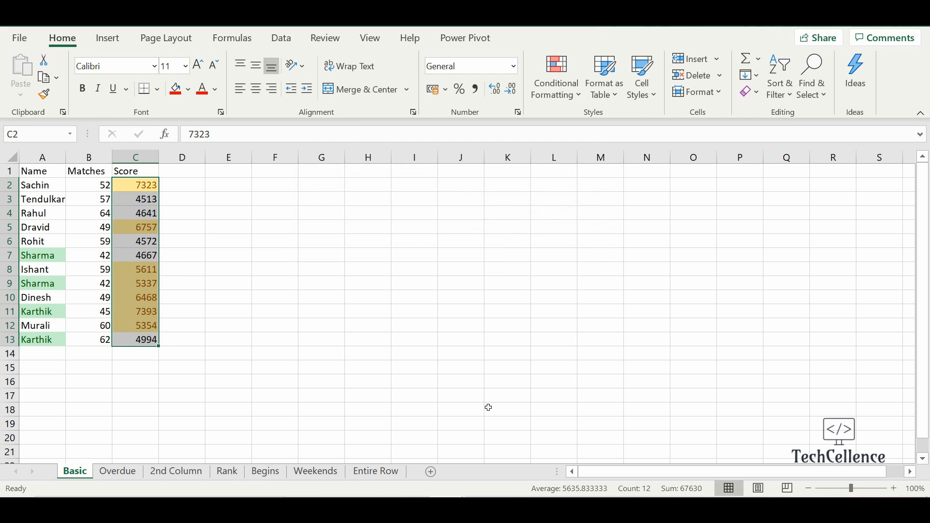
{"action": "left_click", "coordinate": [410, 368]}
{"action": "left_click", "coordinate": [568, 96]}
{"action": "mouse_move", "coordinate": [583, 127]}
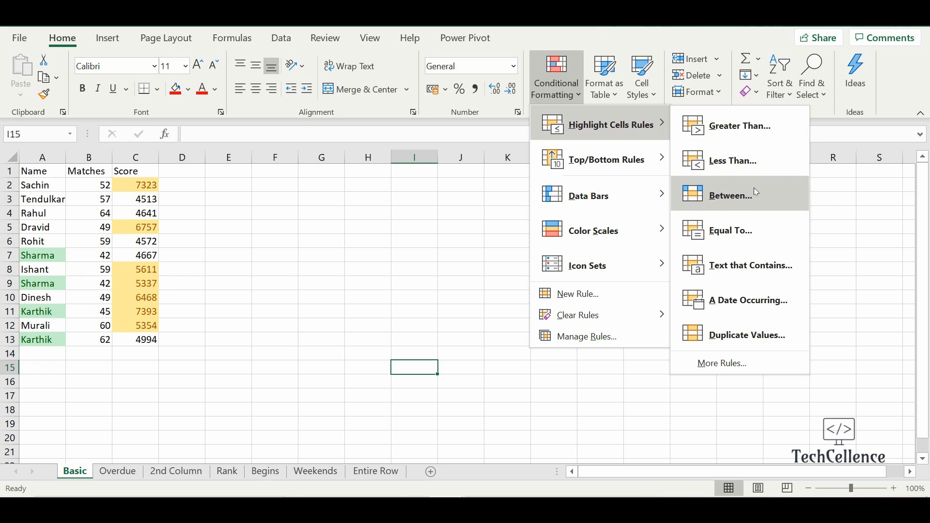
{"action": "left_click", "coordinate": [477, 254]}
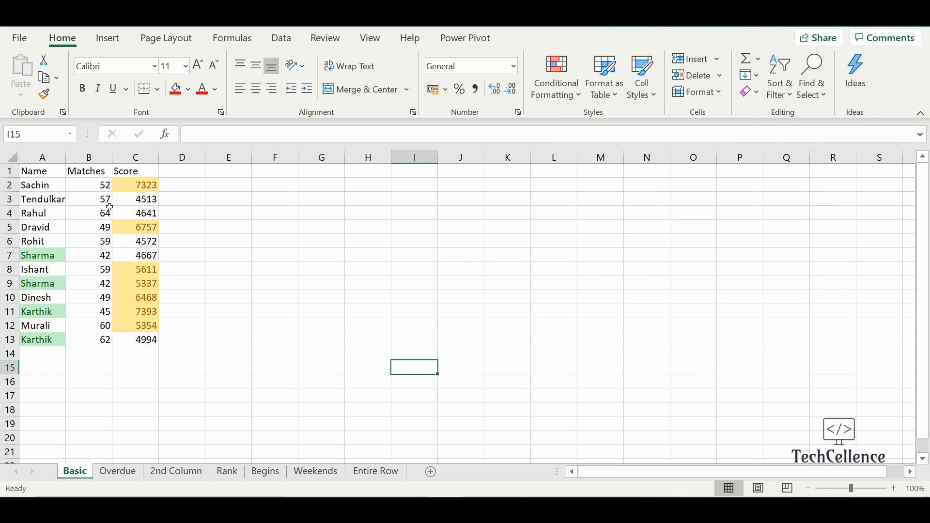
Highlight the match counts in B2:B13 that are between 45 and 50 with Light Red Fill with Dark Red Text
{"action": "left_click_drag", "start_coordinate": [94, 189], "coordinate": [103, 340]}
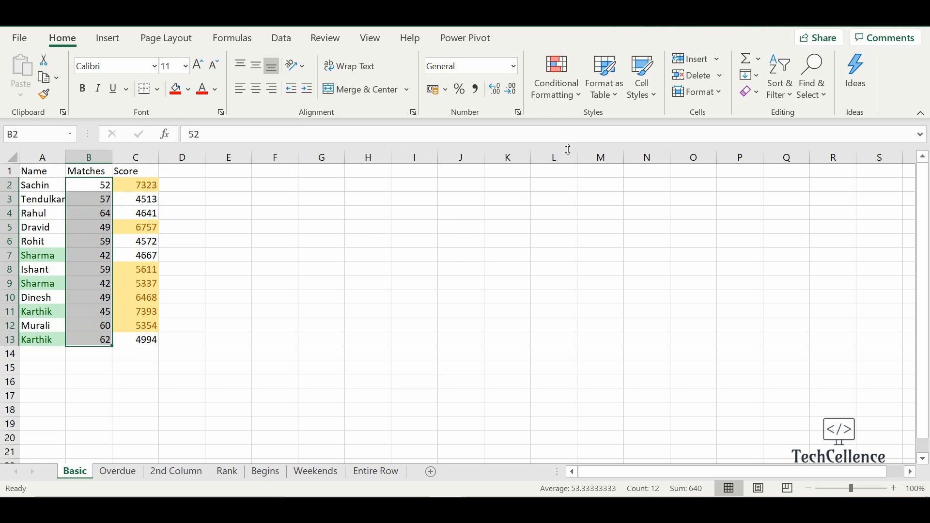
{"action": "left_click", "coordinate": [557, 97]}
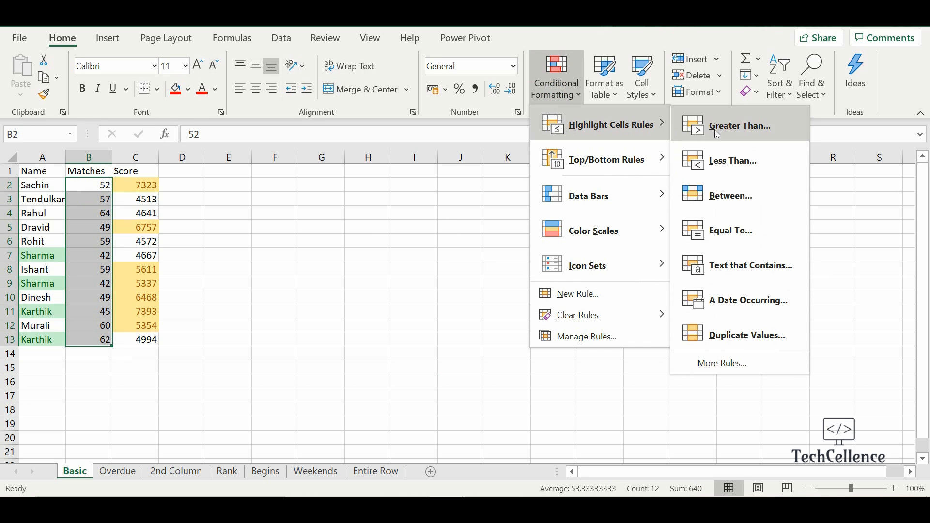
{"action": "left_click", "coordinate": [732, 202]}
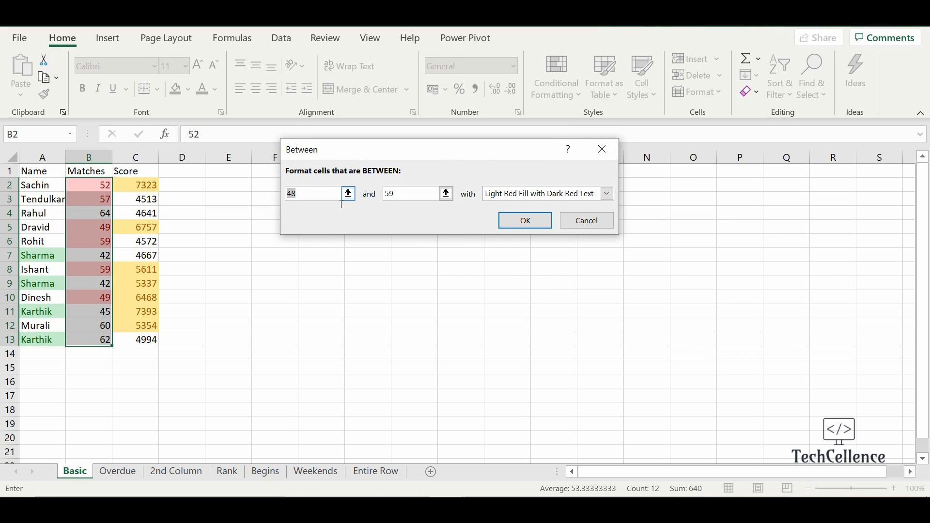
{"action": "type", "text": "45"}
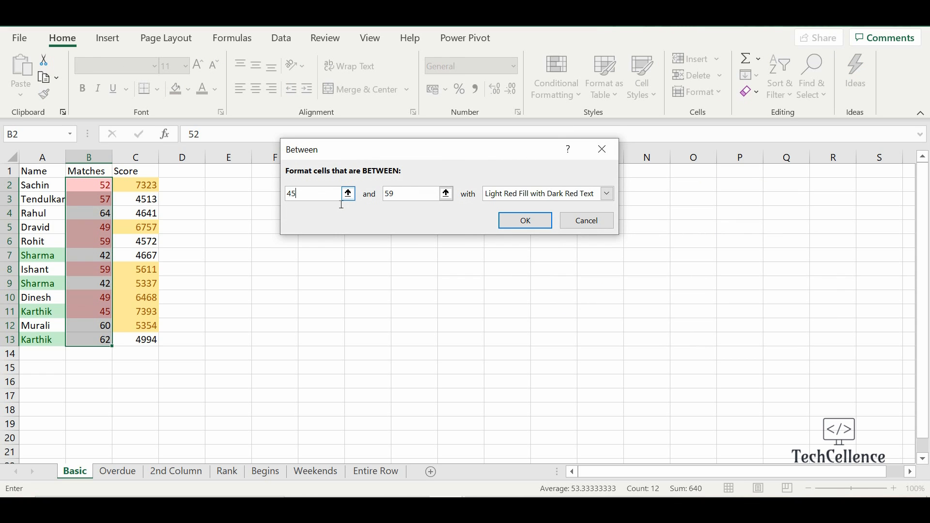
{"action": "left_click_drag", "start_coordinate": [398, 194], "coordinate": [377, 196]}
{"action": "type", "text": "50"}
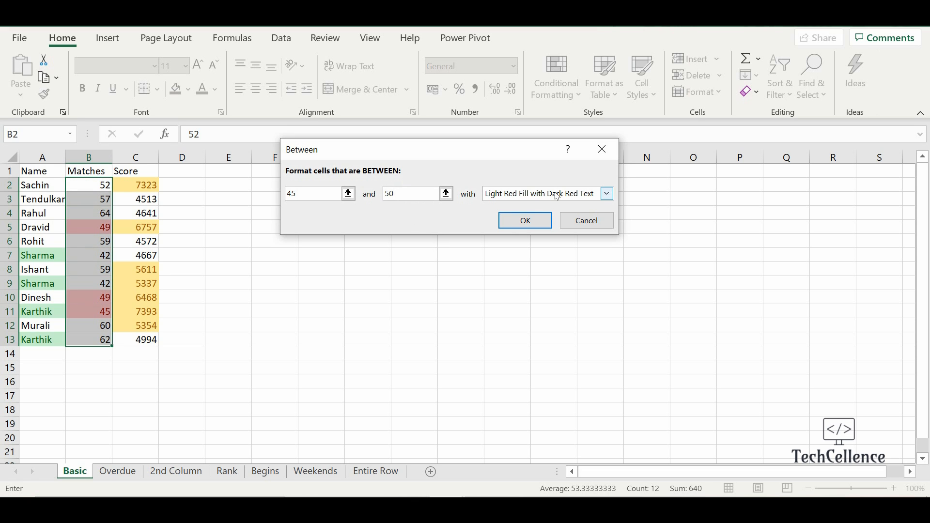
{"action": "left_click", "coordinate": [529, 223]}
{"action": "left_click", "coordinate": [408, 368]}
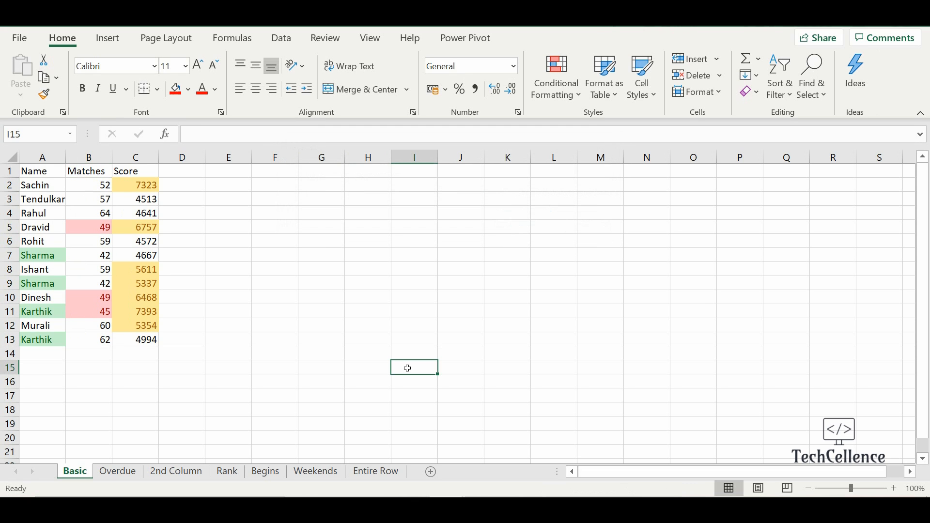
{"action": "left_click", "coordinate": [564, 89]}
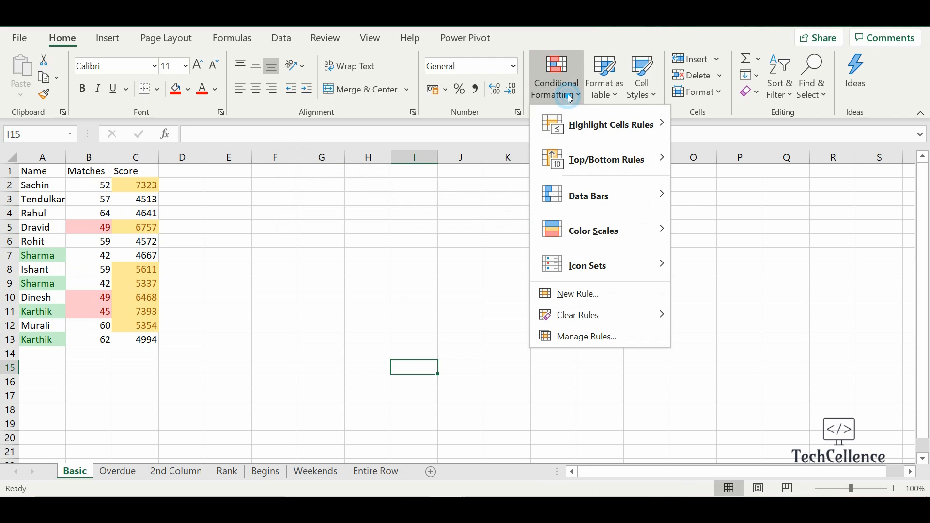
{"action": "mouse_move", "coordinate": [580, 125]}
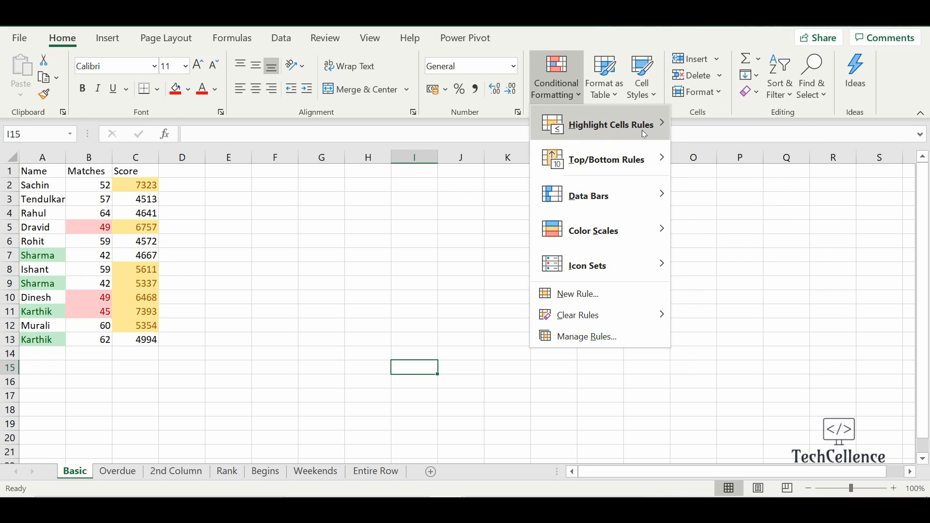
{"action": "left_click", "coordinate": [358, 243]}
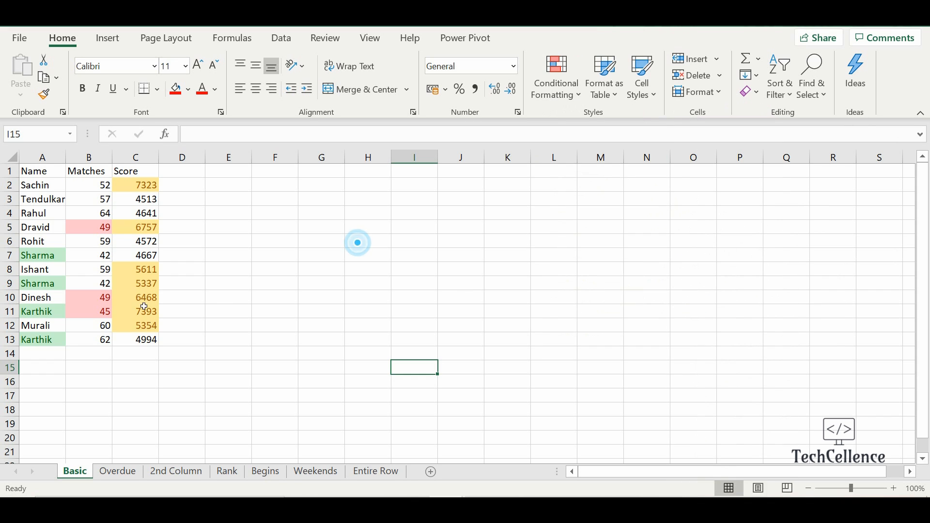
Open the Conditional Formatting Rules Manager for the rules that apply to A2:C13
{"action": "left_click", "coordinate": [41, 187]}
{"action": "left_click_drag", "start_coordinate": [44, 192], "coordinate": [150, 341]}
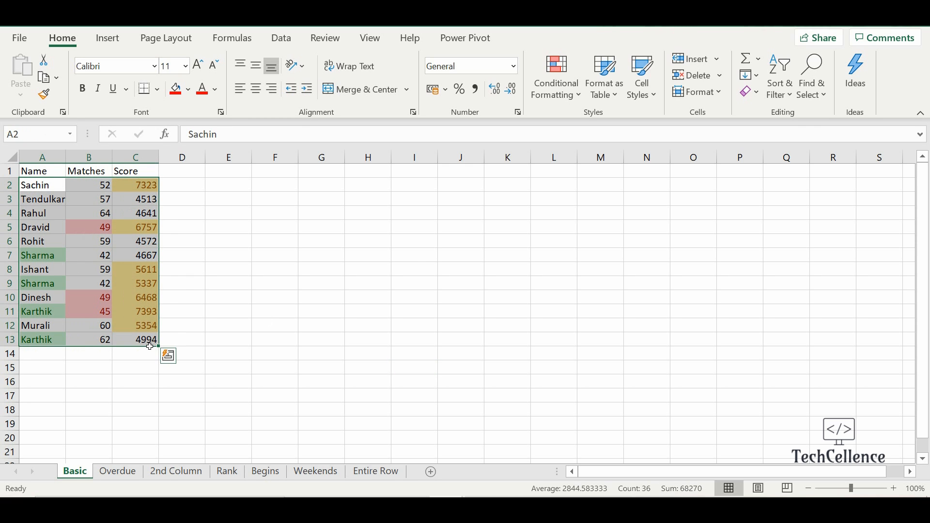
{"action": "left_click", "coordinate": [557, 99]}
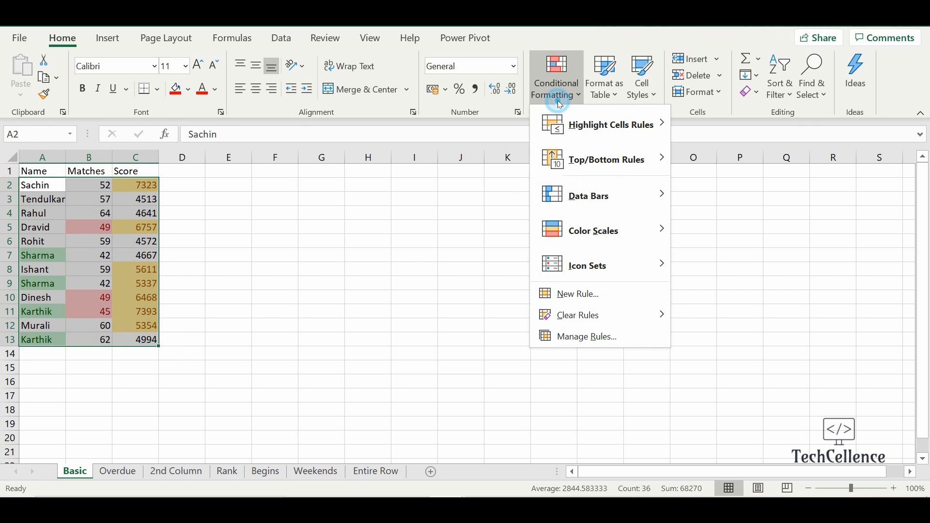
{"action": "left_click", "coordinate": [601, 335]}
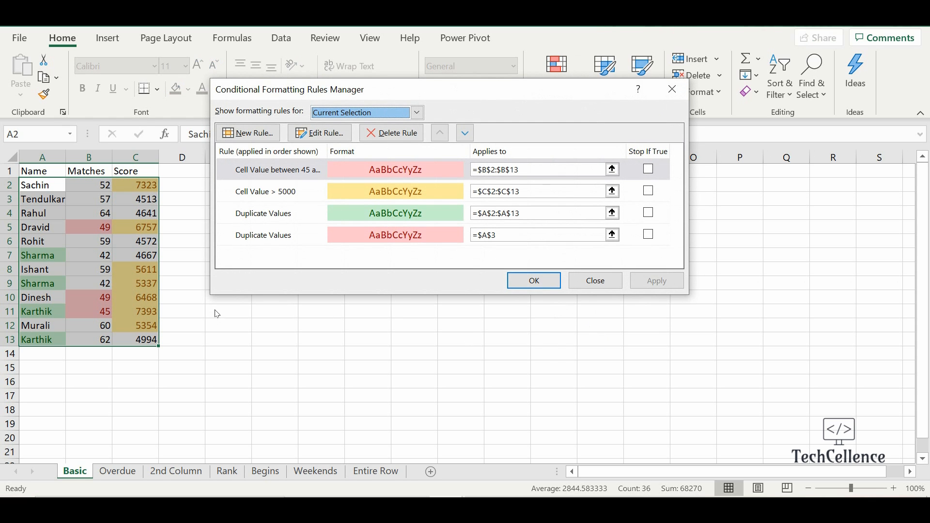
Edit the Score column's greater-than rule to use a threshold of 6000 and apply the change
{"action": "left_click", "coordinate": [276, 193]}
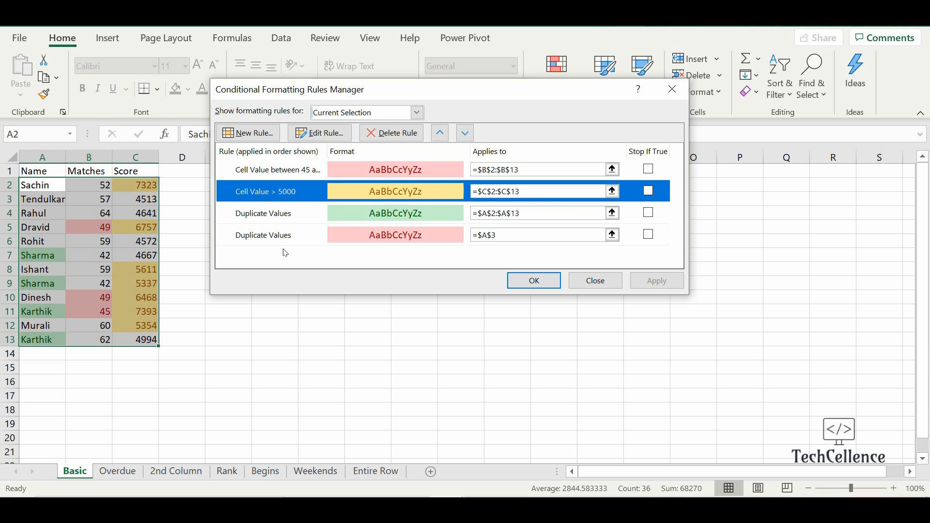
{"action": "left_click", "coordinate": [320, 133]}
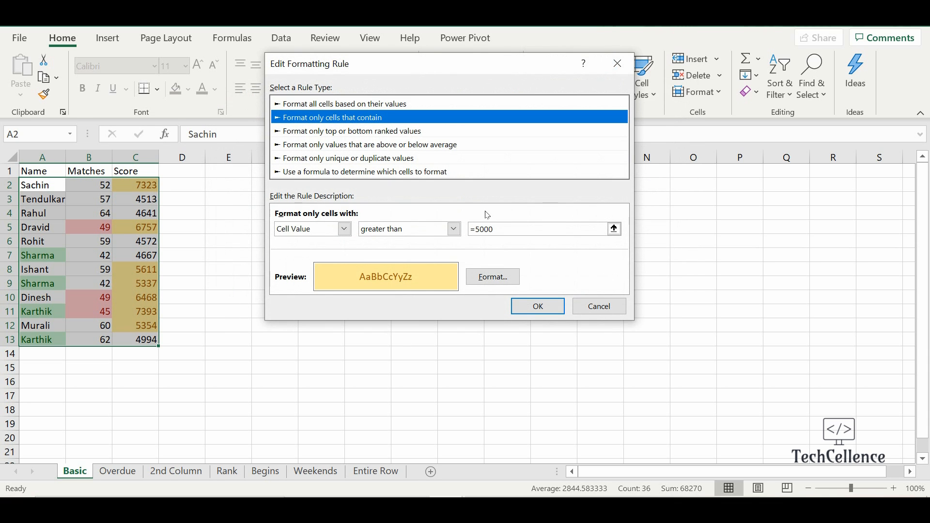
{"action": "left_click", "coordinate": [514, 234]}
{"action": "key", "text": "BackSpace"}
{"action": "key", "text": "BackSpace"}
{"action": "key", "text": "BackSpace"}
{"action": "key", "text": "BackSpace"}
{"action": "type", "text": "6000"}
{"action": "left_click", "coordinate": [538, 306]}
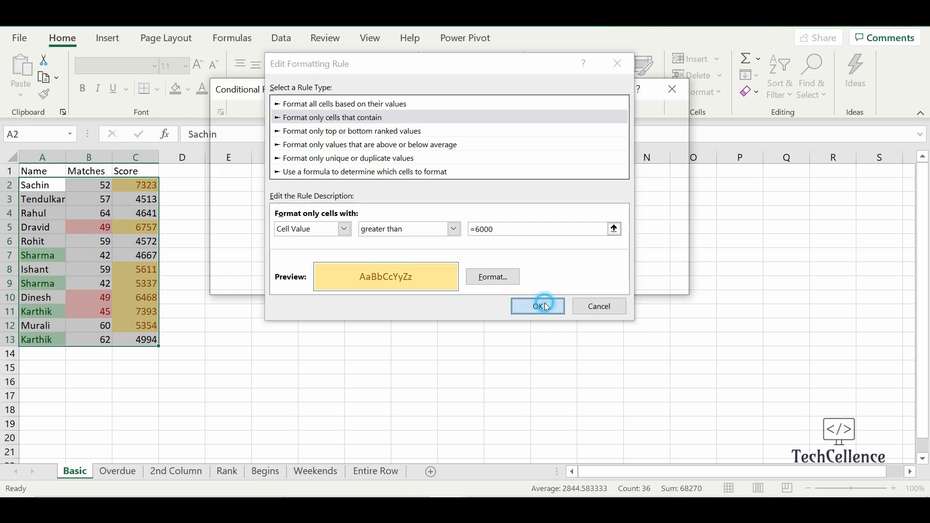
{"action": "left_click", "coordinate": [643, 287]}
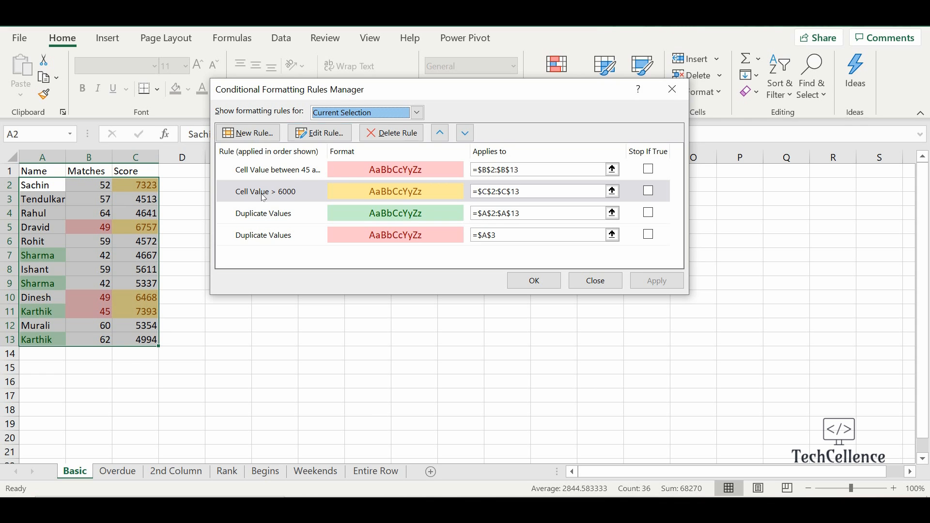
Try deleting the greater-than-6000 score rule in the rules manager, discarding the deletion
{"action": "left_click", "coordinate": [400, 138]}
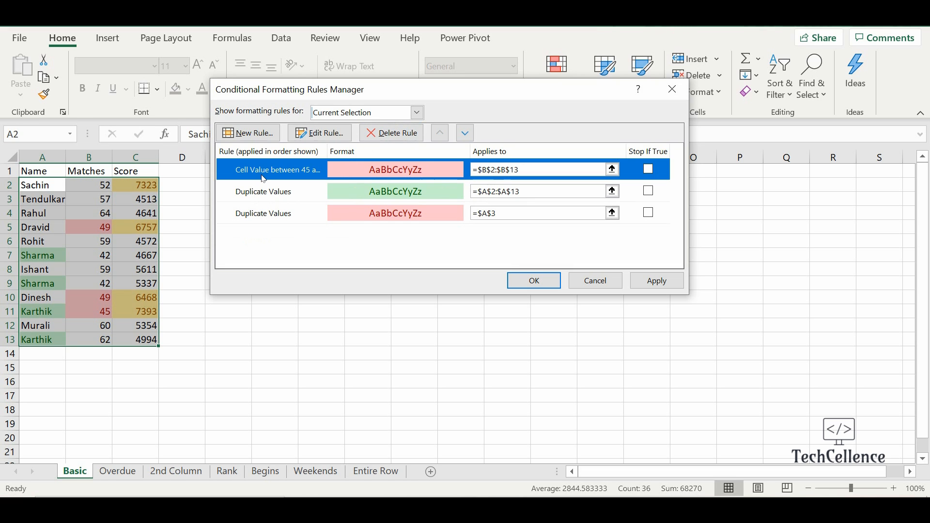
{"action": "left_click", "coordinate": [593, 279]}
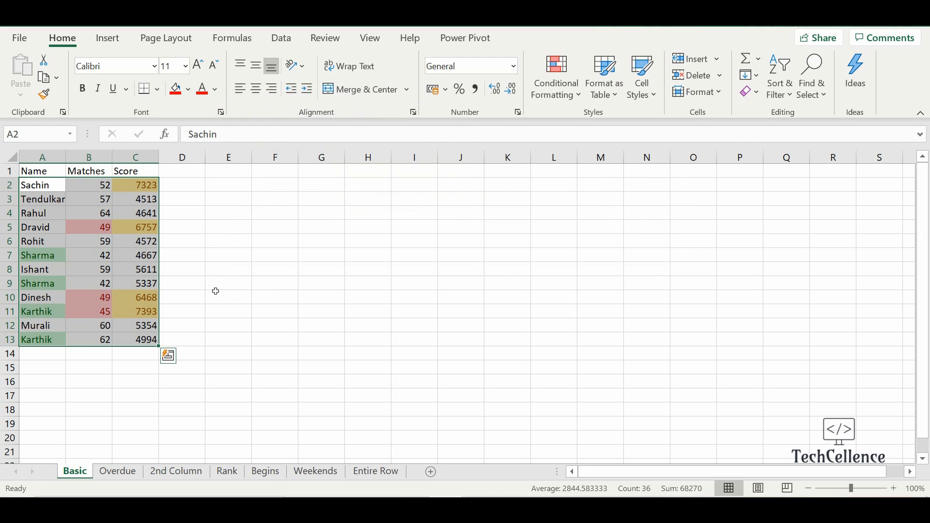
Clear the conditional formatting rules from the entire Basic sheet
{"action": "left_click", "coordinate": [401, 298]}
{"action": "left_click", "coordinate": [565, 97]}
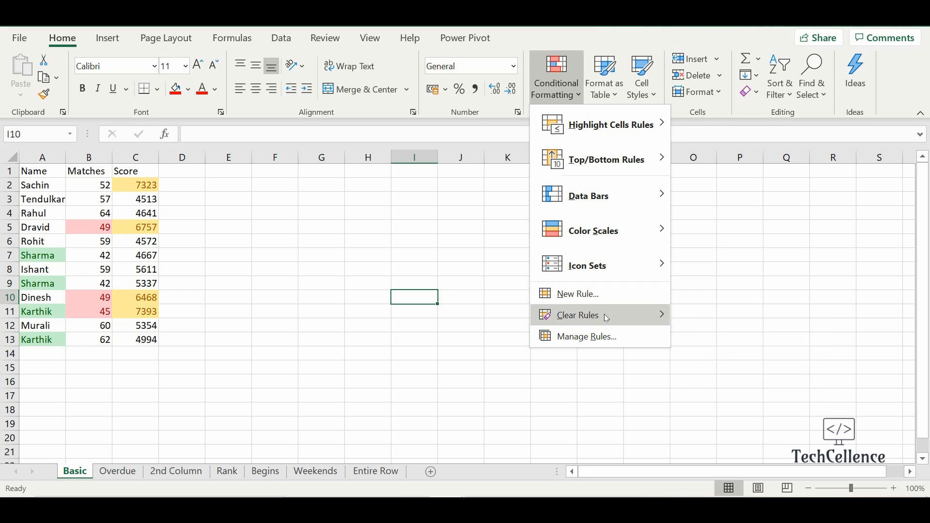
{"action": "mouse_move", "coordinate": [606, 318]}
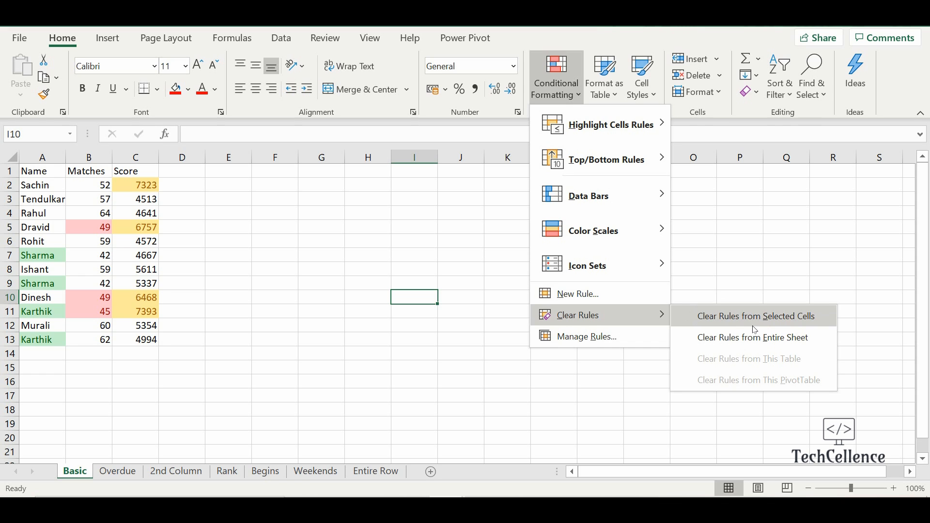
{"action": "left_click", "coordinate": [748, 344]}
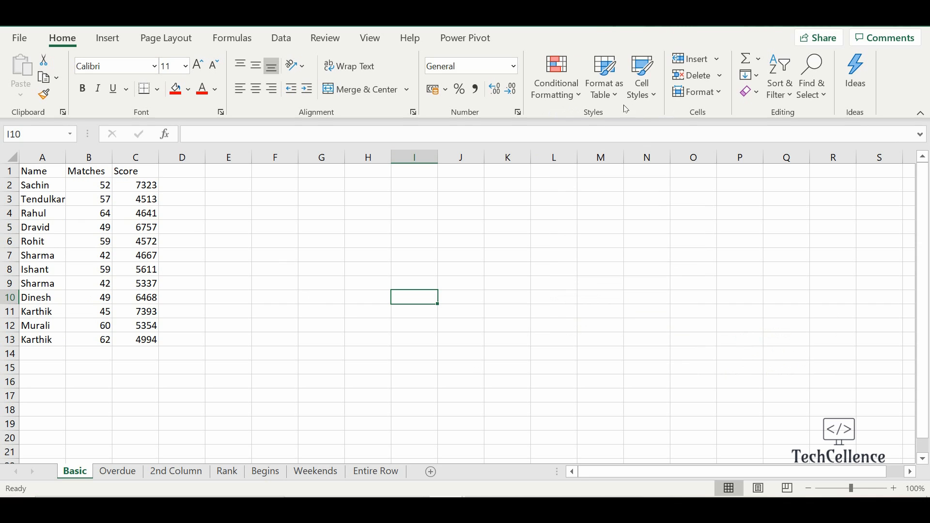
Check the rules manager for remaining conditional formatting rules on empty cell I10 and on cell A5
{"action": "left_click", "coordinate": [557, 83]}
{"action": "left_click", "coordinate": [618, 334]}
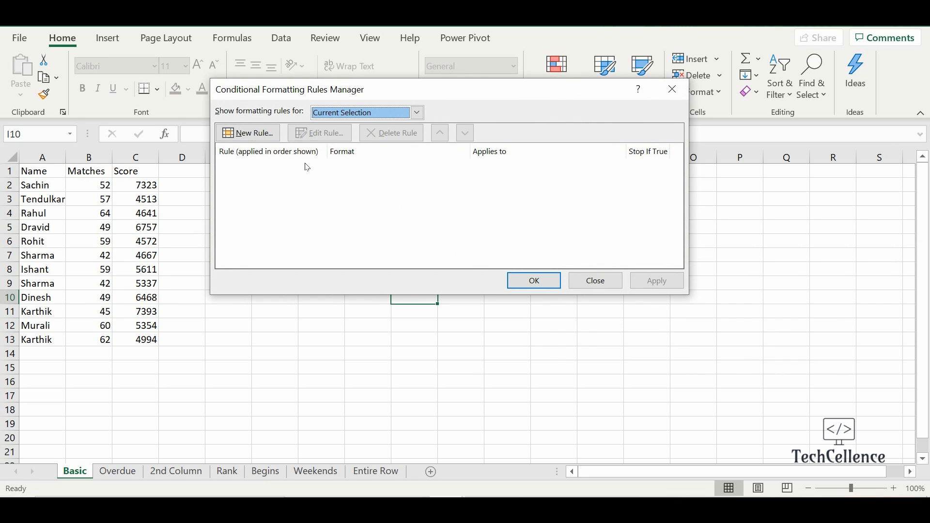
{"action": "left_click", "coordinate": [595, 281]}
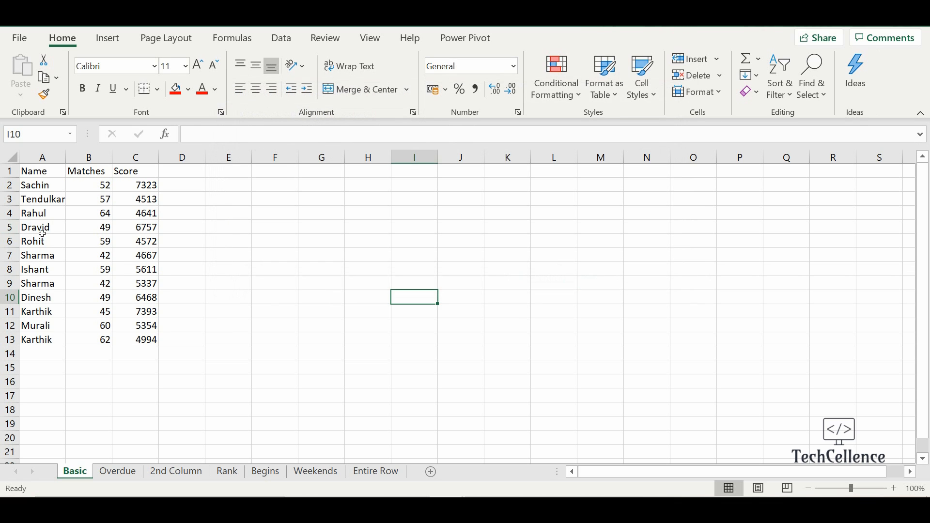
{"action": "left_click", "coordinate": [42, 233]}
{"action": "left_click", "coordinate": [557, 80]}
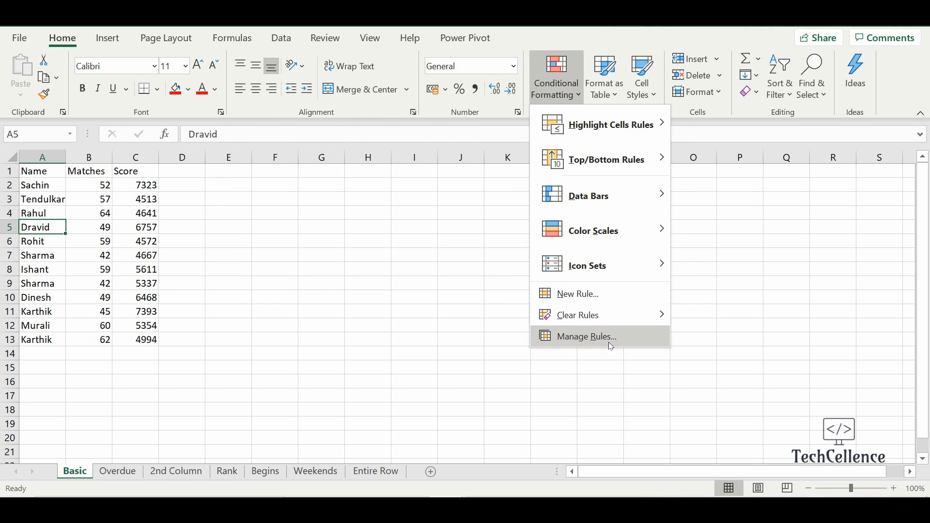
{"action": "left_click", "coordinate": [612, 345]}
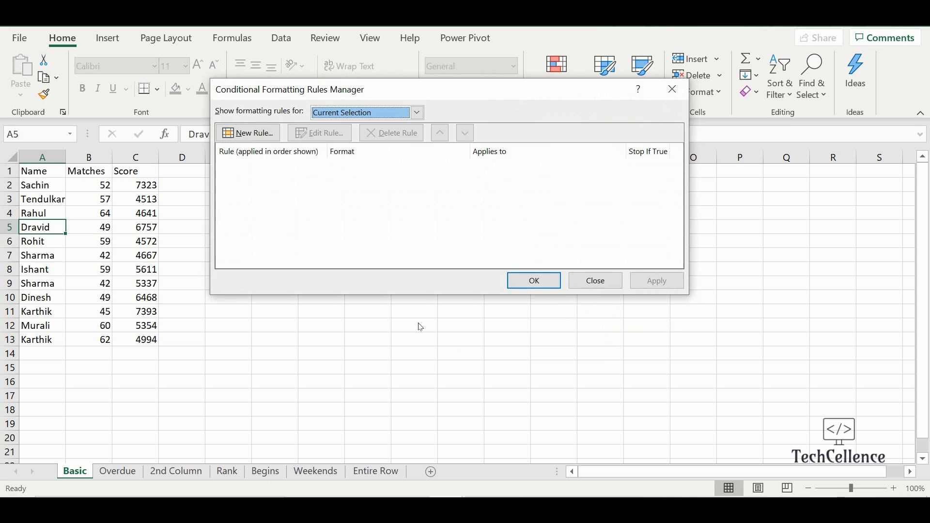
{"action": "key", "text": "Escape"}
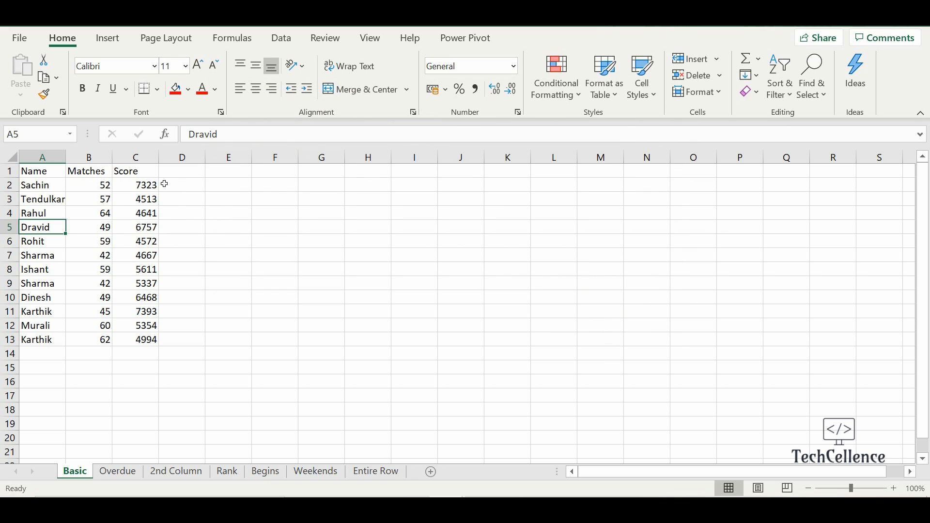
{"action": "left_click_drag", "start_coordinate": [47, 183], "coordinate": [156, 346]}
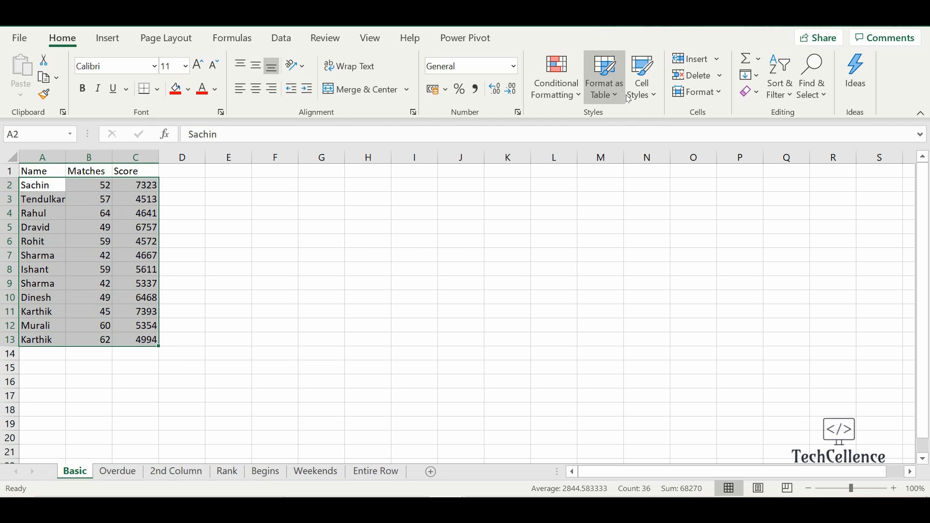
{"action": "left_click", "coordinate": [568, 97]}
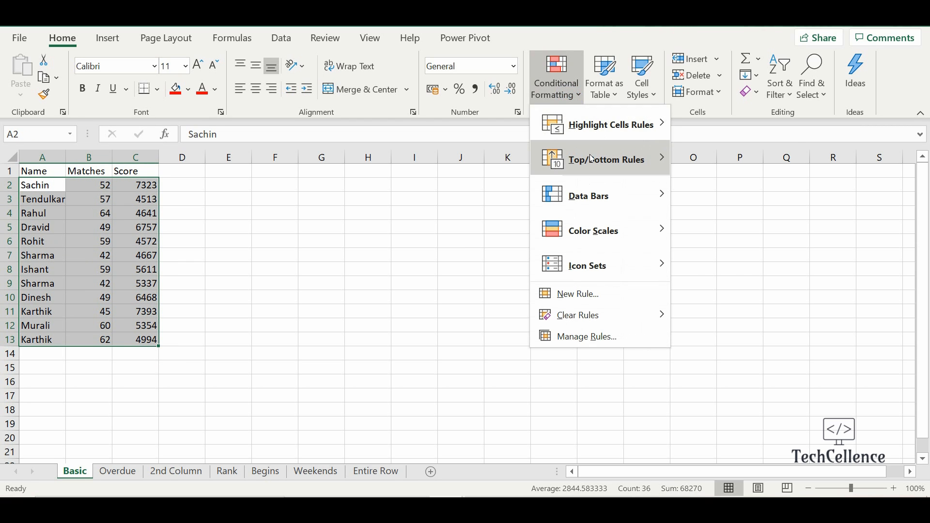
{"action": "mouse_move", "coordinate": [595, 162]}
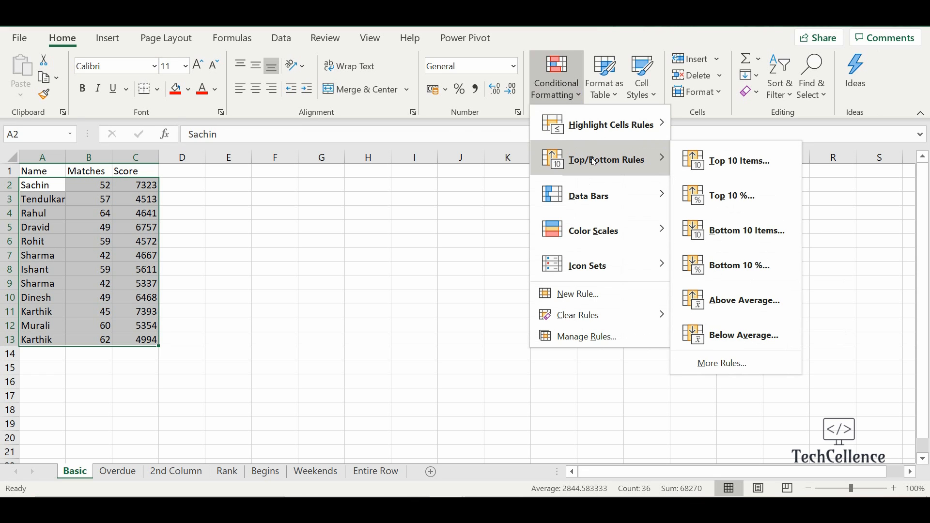
{"action": "left_click", "coordinate": [383, 266]}
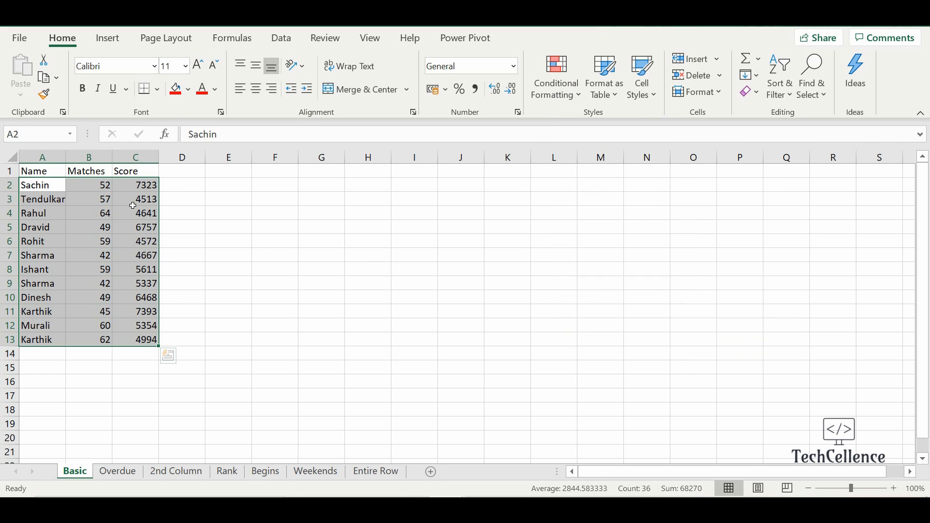
{"action": "left_click", "coordinate": [259, 245]}
{"action": "left_click_drag", "start_coordinate": [97, 186], "coordinate": [98, 341]}
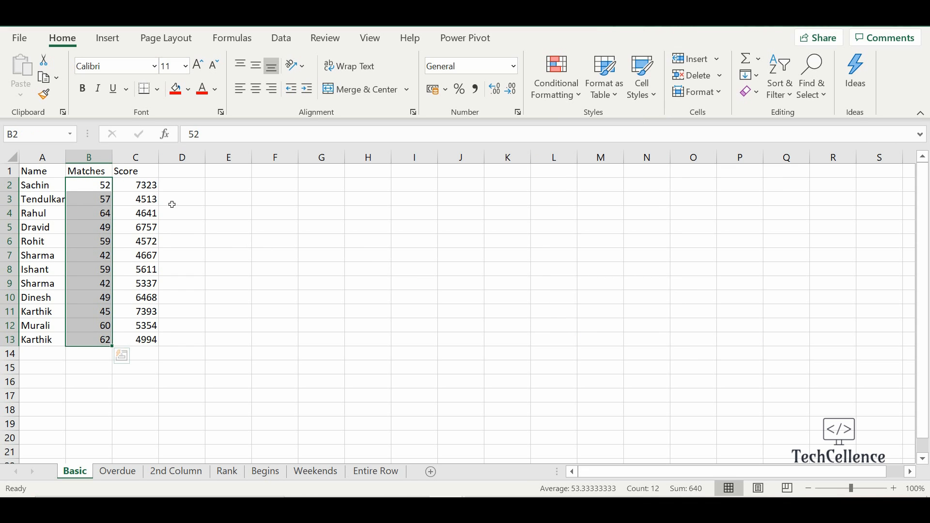
{"action": "left_click_drag", "start_coordinate": [138, 186], "coordinate": [148, 346]}
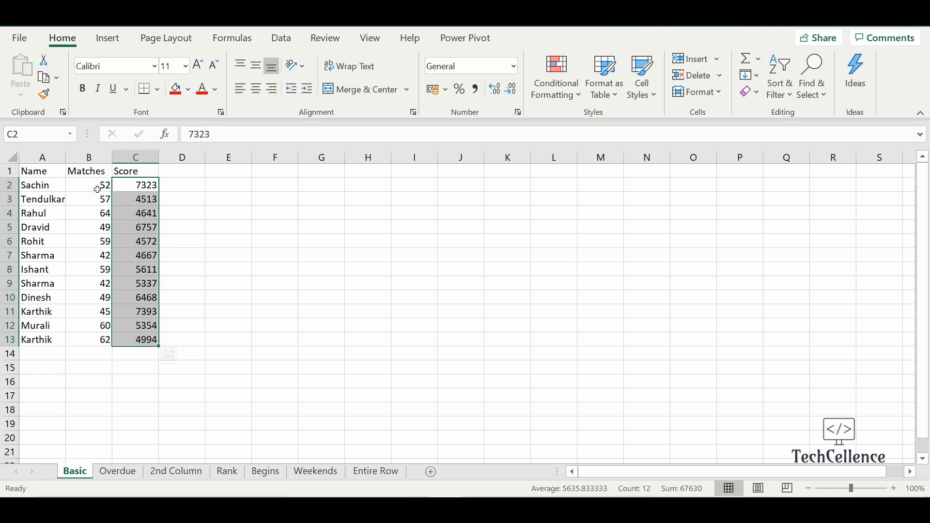
Highlight the top 5 match counts in B2:B13 with Green Fill with Dark Green Text
{"action": "left_click_drag", "start_coordinate": [95, 187], "coordinate": [98, 339]}
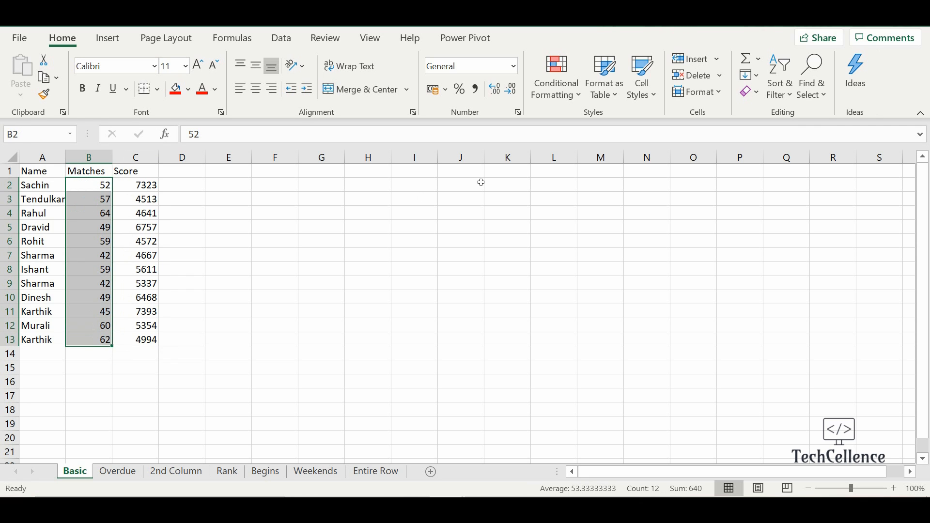
{"action": "left_click", "coordinate": [560, 91]}
{"action": "mouse_move", "coordinate": [589, 157]}
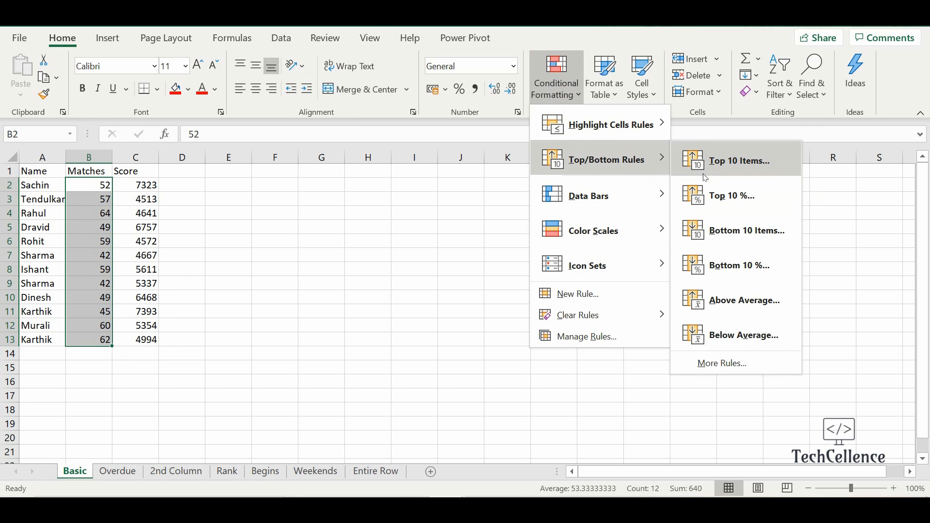
{"action": "left_click", "coordinate": [730, 167]}
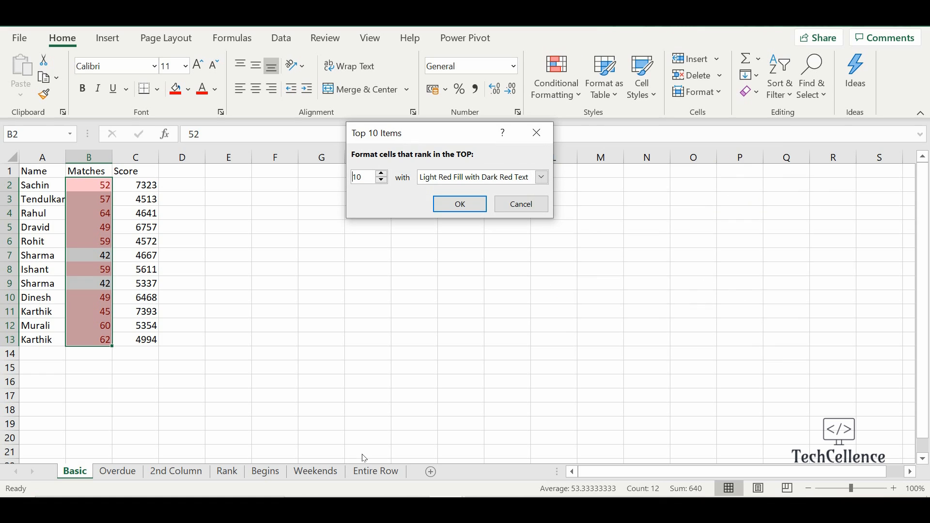
{"action": "double_click", "coordinate": [375, 180]}
{"action": "type", "text": "5"}
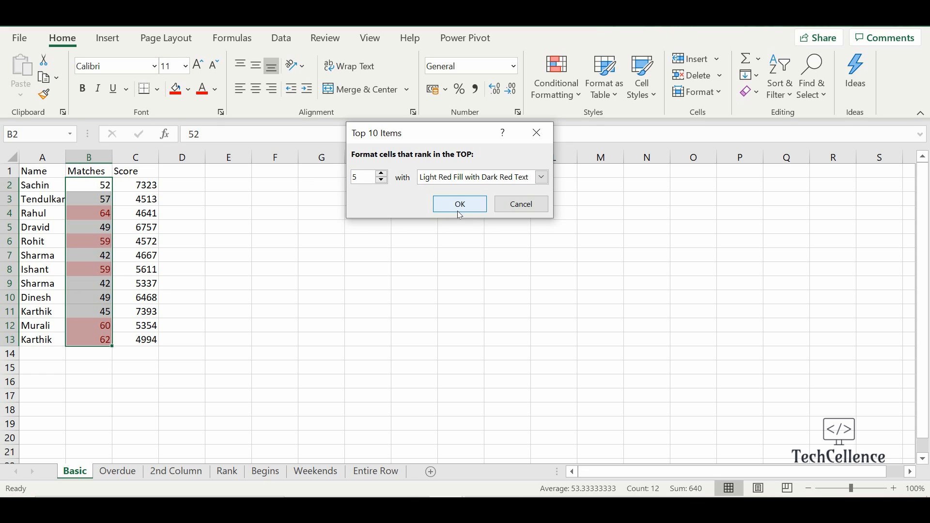
{"action": "left_click", "coordinate": [491, 177]}
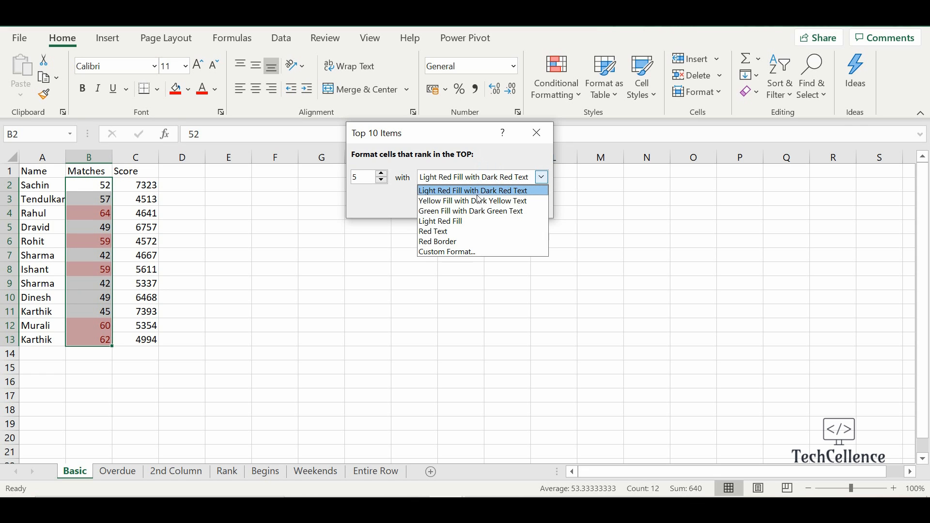
{"action": "left_click", "coordinate": [475, 211]}
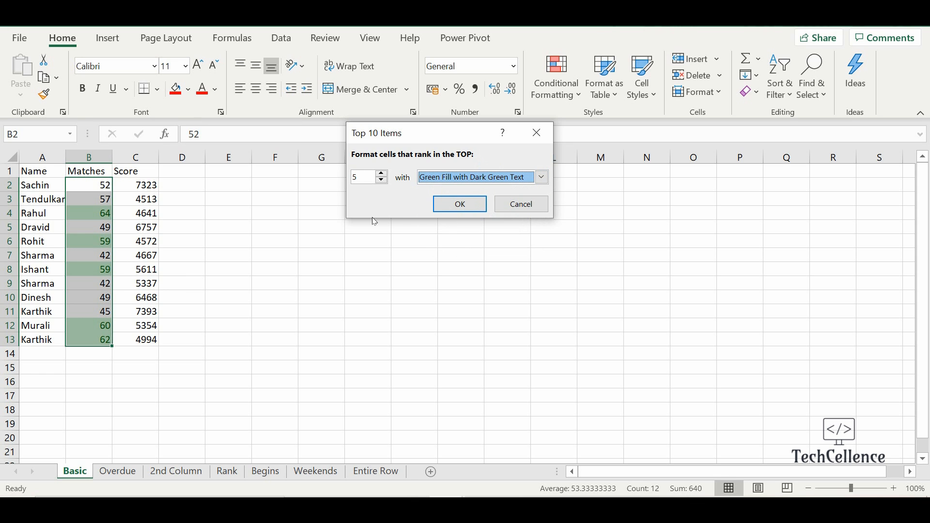
{"action": "left_click", "coordinate": [468, 202]}
Remove every top-ranked highlighting rule by clearing conditional formatting from the whole sheet
{"action": "left_click", "coordinate": [562, 98]}
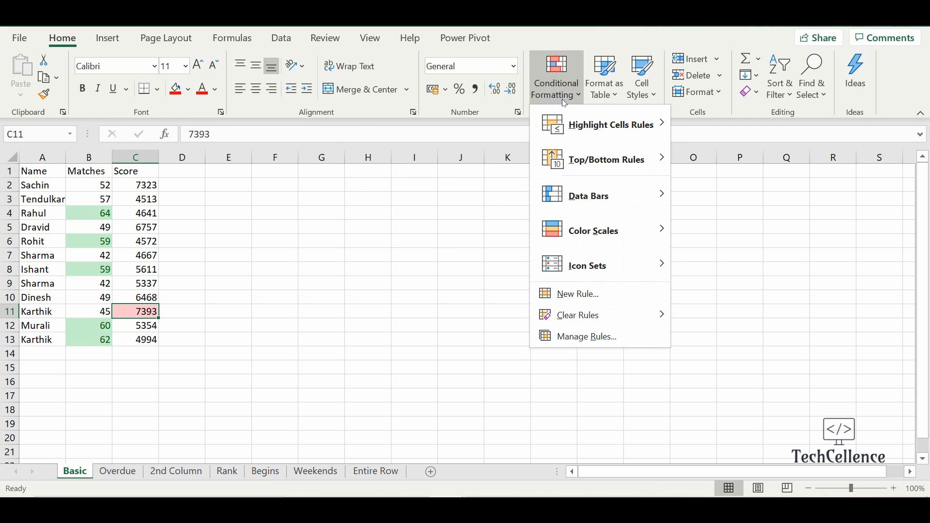
{"action": "left_click", "coordinate": [282, 210]}
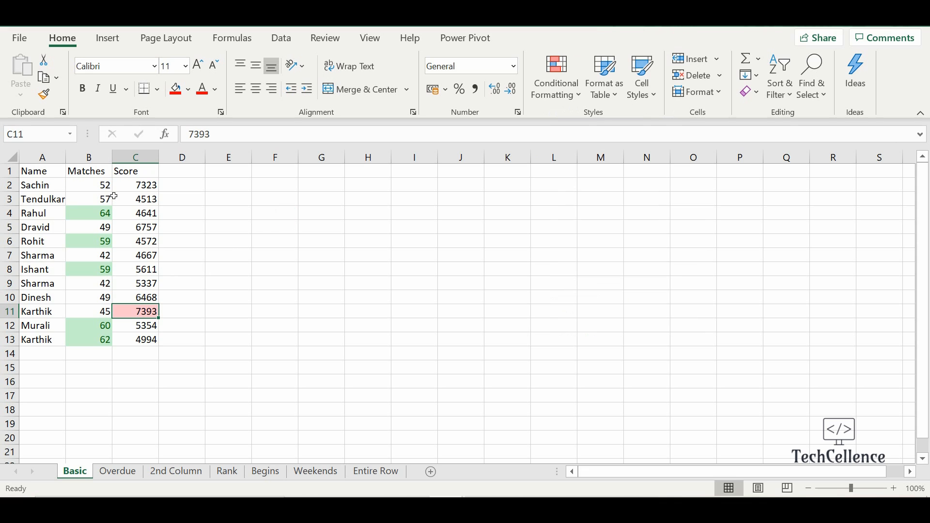
{"action": "left_click", "coordinate": [558, 83]}
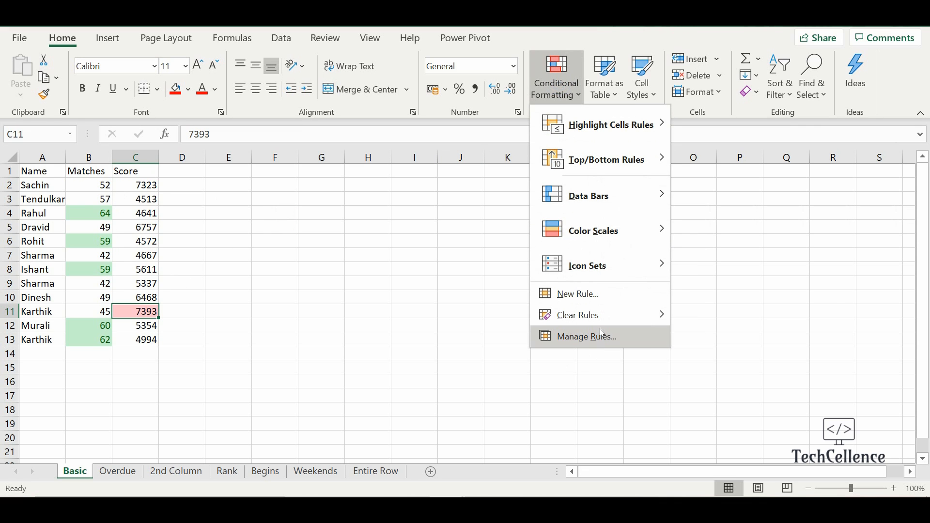
{"action": "mouse_move", "coordinate": [604, 326]}
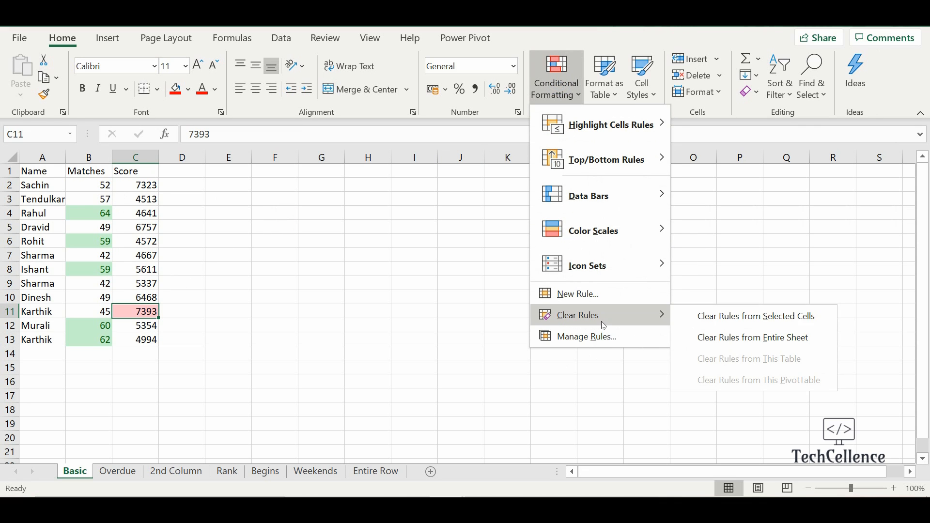
{"action": "left_click", "coordinate": [754, 337]}
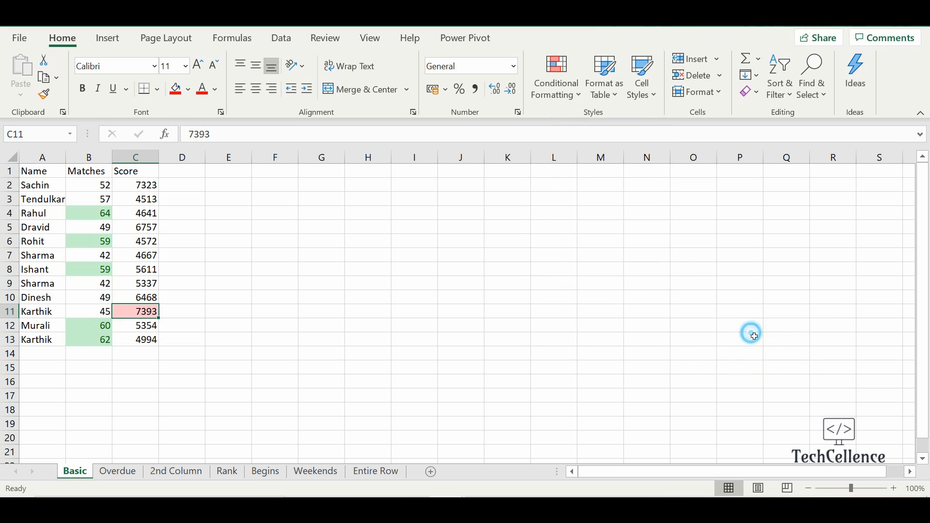
{"action": "left_click", "coordinate": [100, 195]}
{"action": "left_click", "coordinate": [558, 83]}
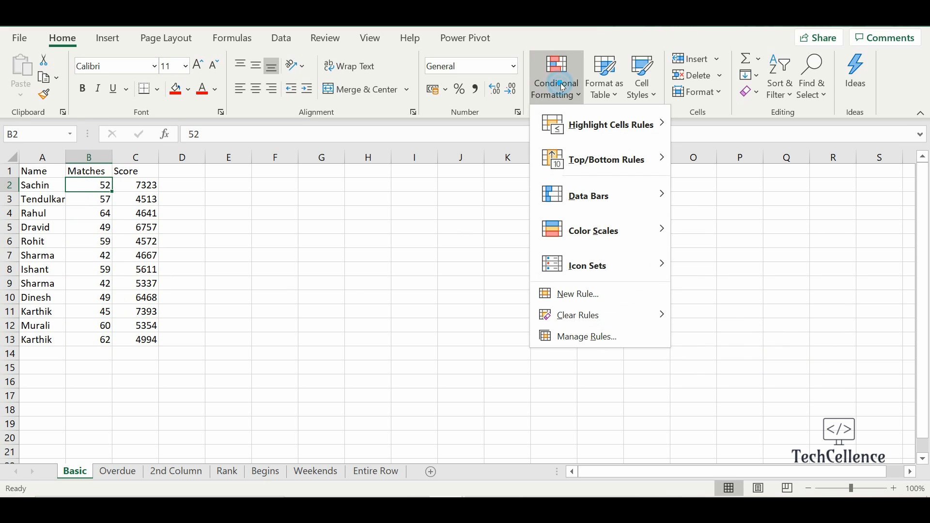
{"action": "mouse_move", "coordinate": [611, 197]}
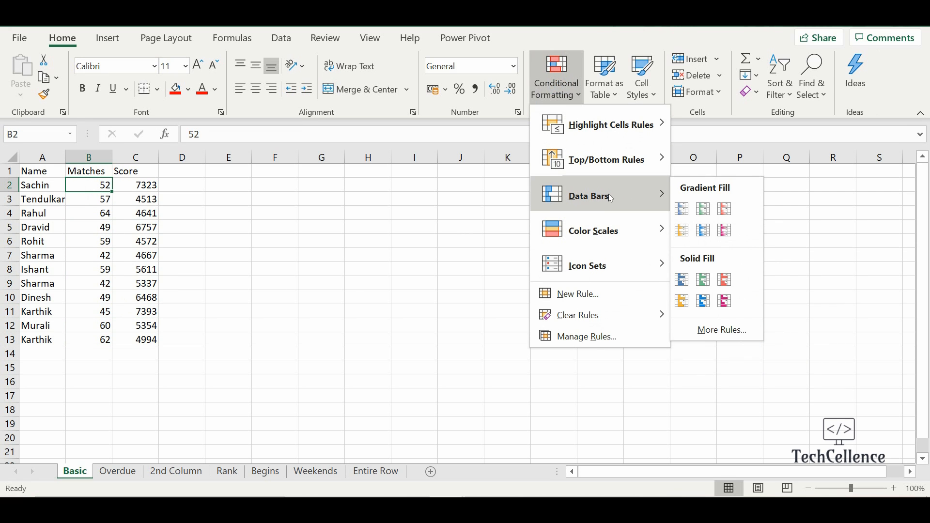
{"action": "left_click", "coordinate": [332, 252]}
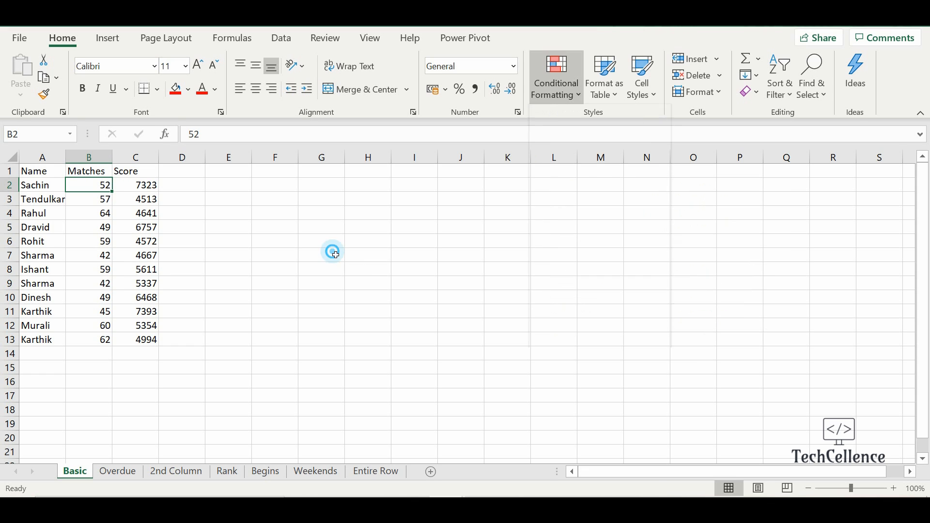
Apply green gradient-fill data bars to the match counts in B2:B13
{"action": "left_click_drag", "start_coordinate": [100, 185], "coordinate": [101, 341]}
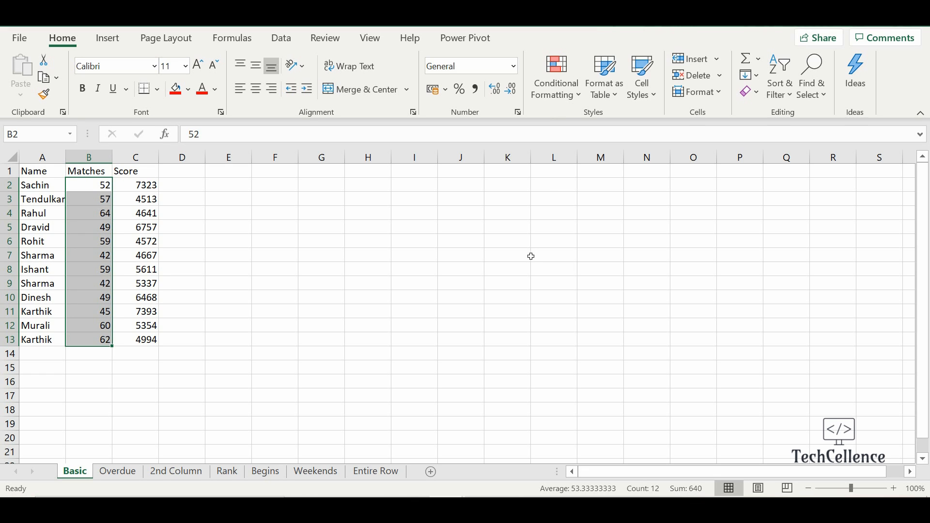
{"action": "left_click", "coordinate": [557, 77]}
{"action": "mouse_move", "coordinate": [591, 206]}
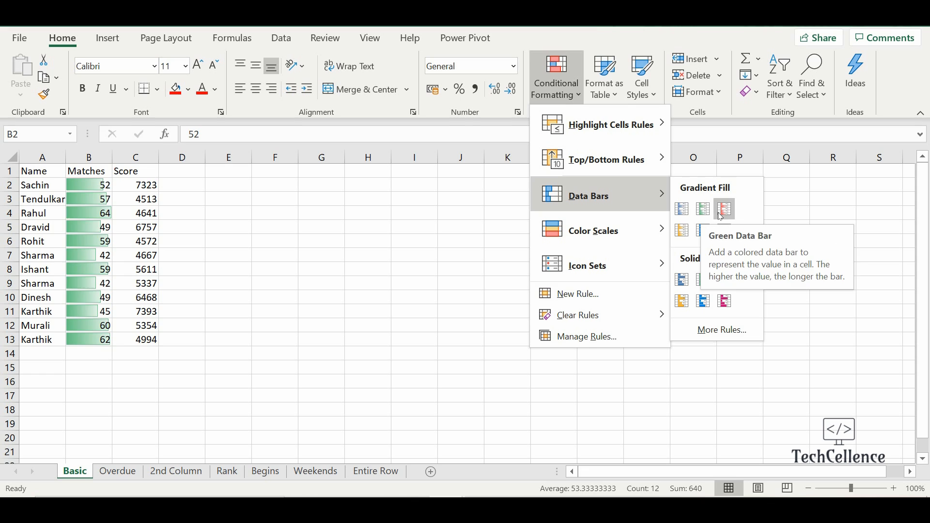
{"action": "left_click", "coordinate": [701, 209]}
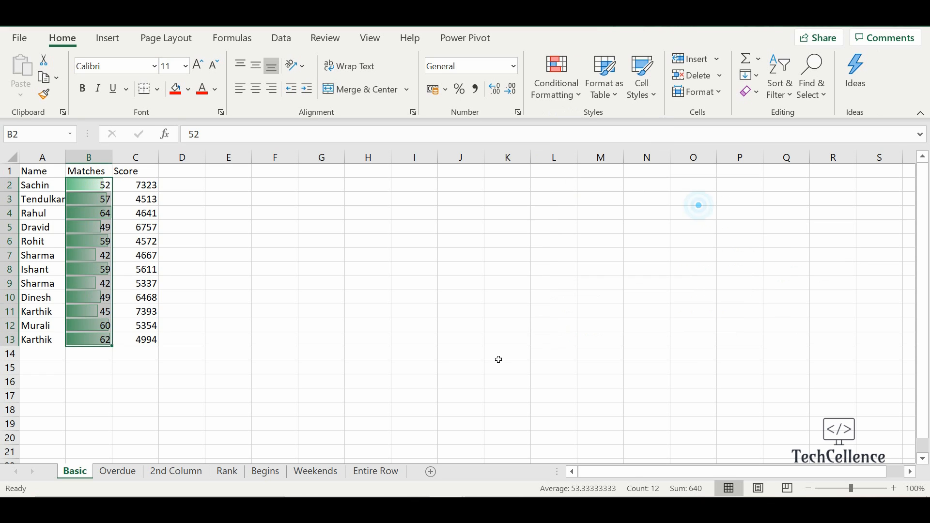
{"action": "left_click", "coordinate": [435, 356]}
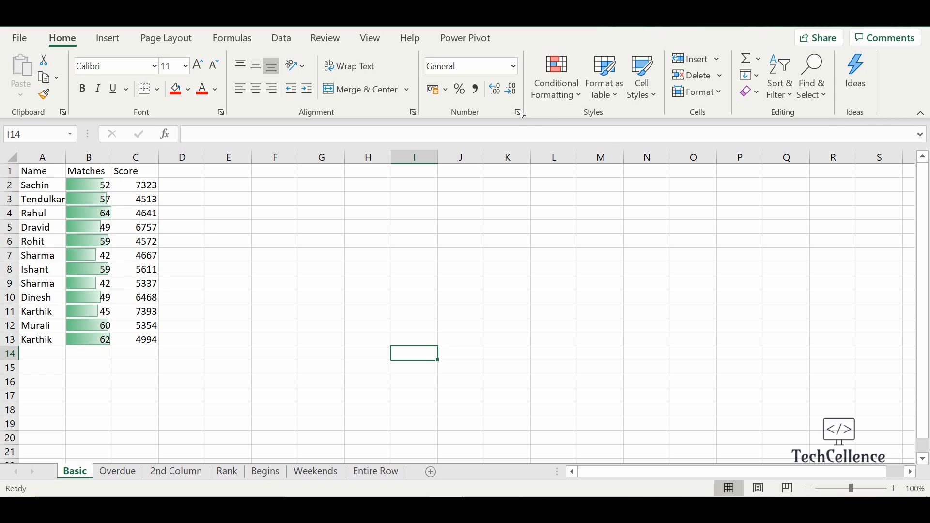
{"action": "left_click_drag", "start_coordinate": [139, 184], "coordinate": [142, 340]}
{"action": "left_click", "coordinate": [557, 78]}
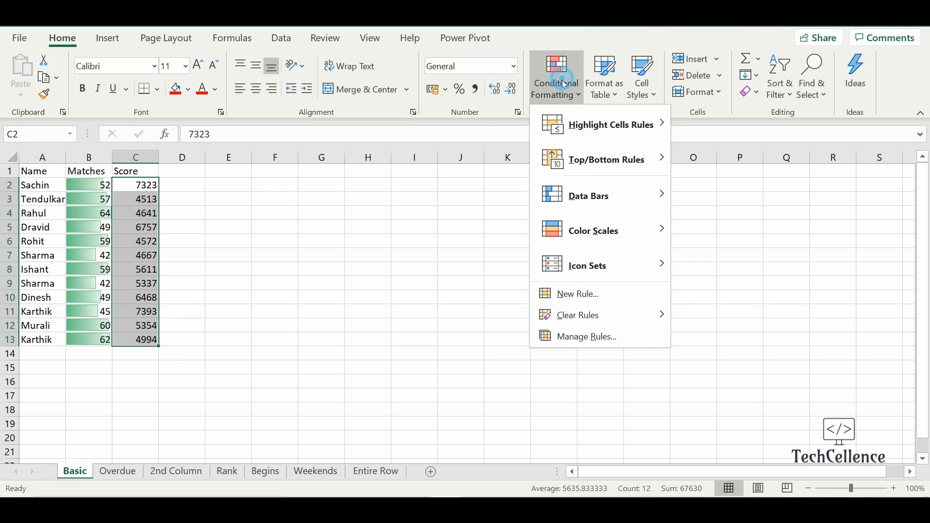
{"action": "mouse_move", "coordinate": [609, 229]}
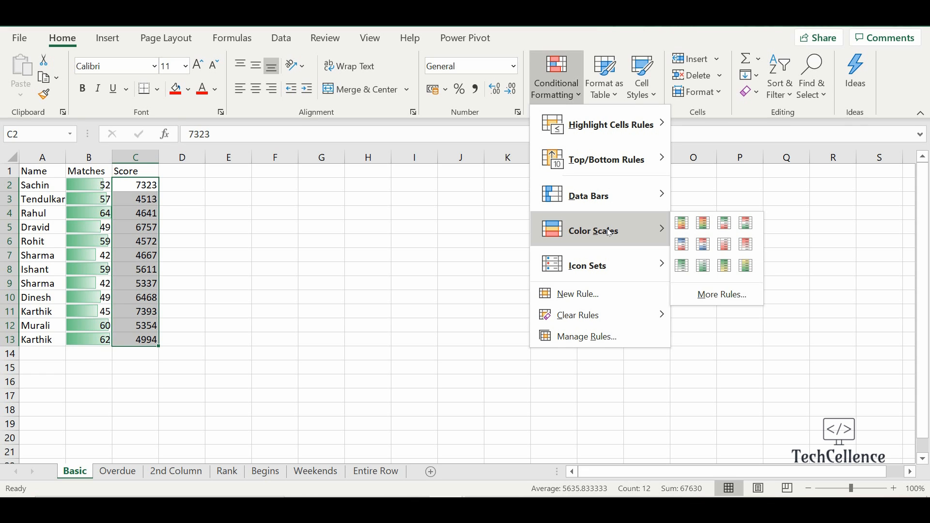
{"action": "left_click", "coordinate": [320, 208]}
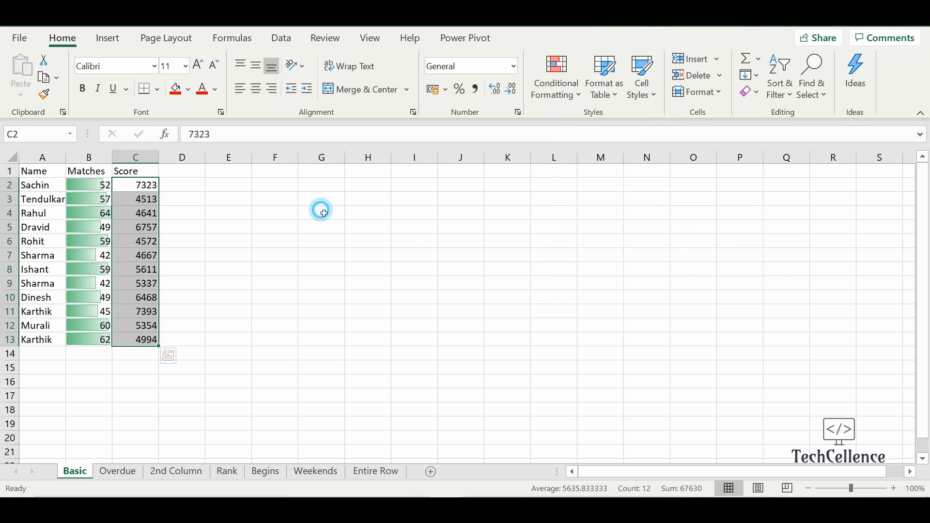
Enter the times 01:00, 02:00 and 03:00 in cells F2 to F4
{"action": "left_click", "coordinate": [257, 185]}
{"action": "type", "text": "01:00"}
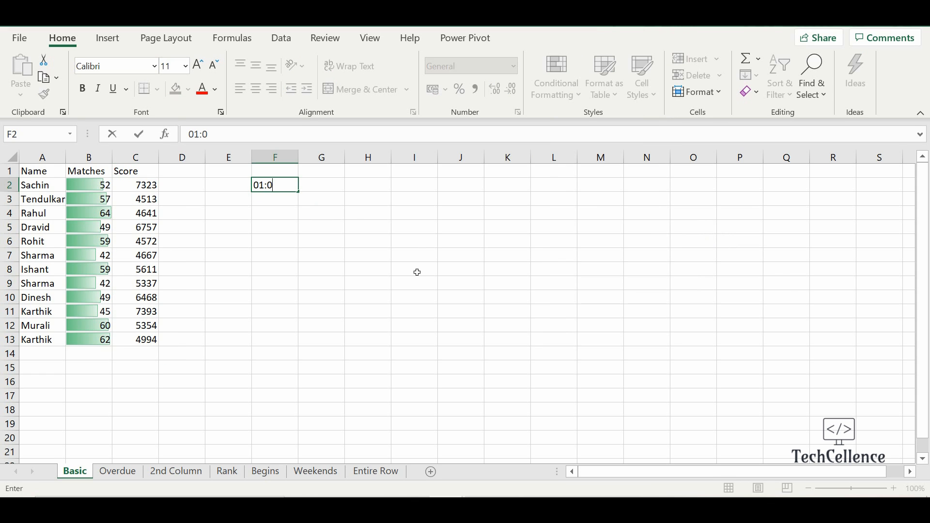
{"action": "key", "text": "Return"}
{"action": "type", "text": "02:00"}
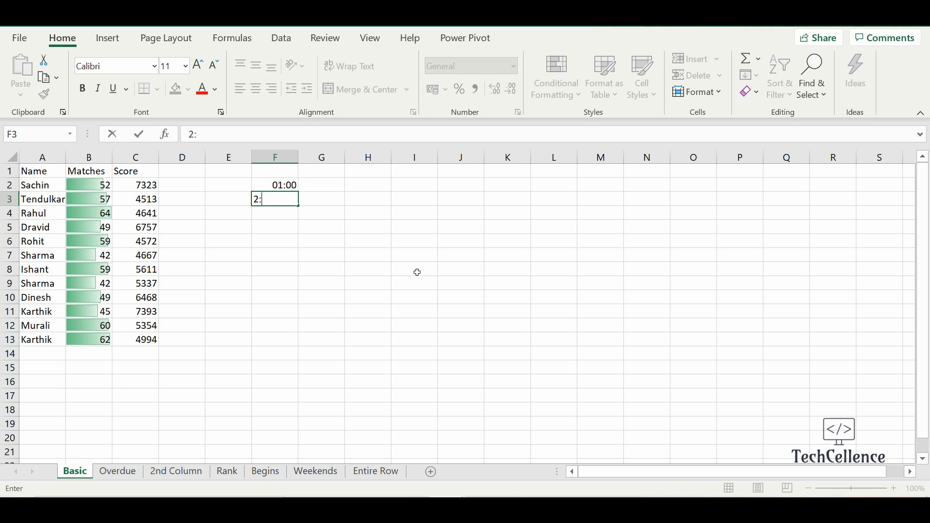
{"action": "key", "text": "Return"}
{"action": "type", "text": "03:00"}
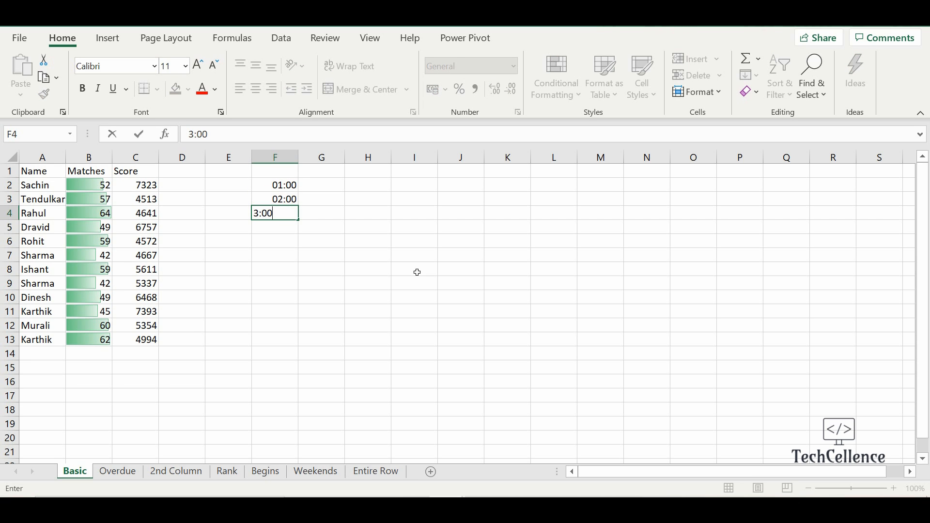
{"action": "key", "text": "Return"}
Extend the hourly time series from F2:F4 down to 18:00 in F19
{"action": "key", "text": "Up"}
{"action": "key", "text": "Up"}
{"action": "key", "text": "Up"}
{"action": "key", "text": "shift+Down"}
{"action": "key", "text": "shift+Down"}
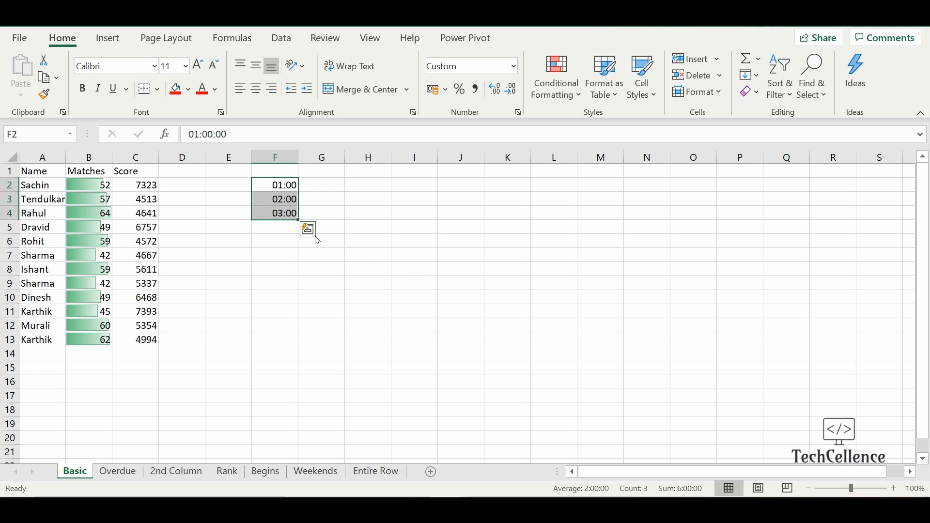
{"action": "left_click_drag", "start_coordinate": [298, 219], "coordinate": [302, 431]}
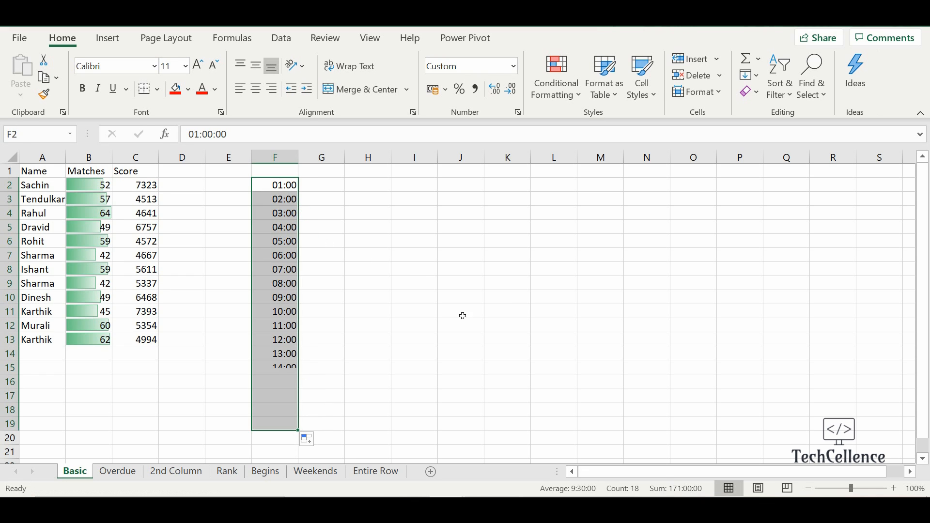
{"action": "left_click", "coordinate": [291, 186]}
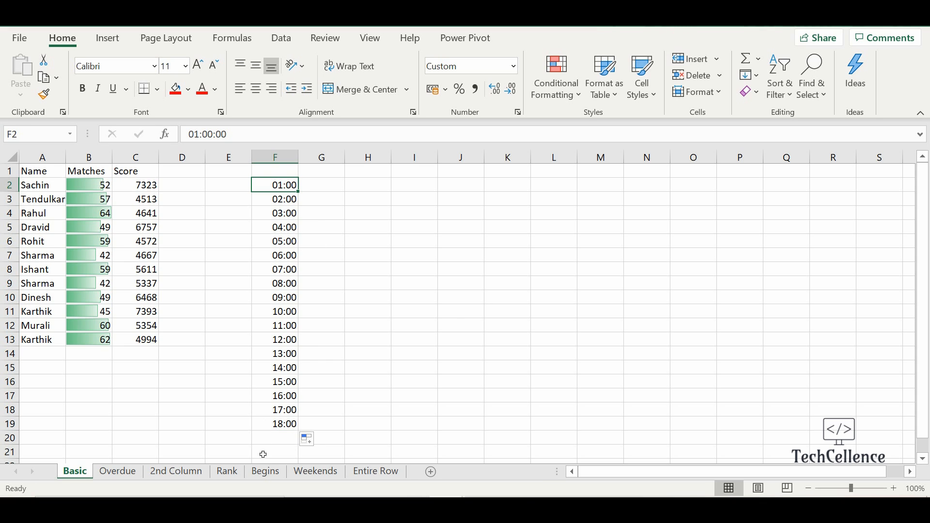
{"action": "left_click", "coordinate": [289, 425]}
Enter the formula =RANDBETWEEN(200,400) in G2, beside the first time
{"action": "left_click", "coordinate": [336, 191]}
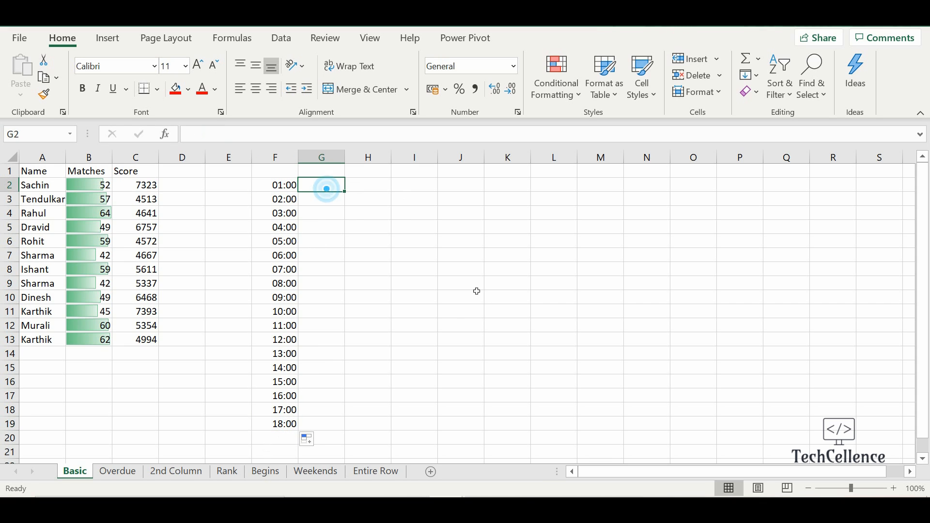
{"action": "type", "text": "=randbetween("}
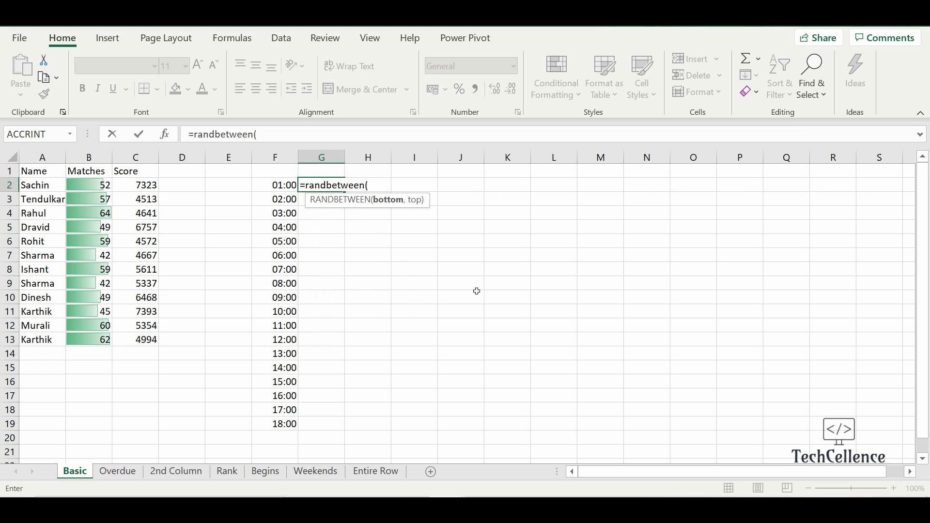
{"action": "type", "text": "200,400)"}
{"action": "key", "text": "Return"}
Fill the random-number formula from G2 down to G19, alongside all the hourly times
{"action": "key", "text": "Up"}
{"action": "key", "text": "shift+Down"}
{"action": "key", "text": "shift+Down"}
{"action": "key", "text": "shift+Down"}
{"action": "key", "text": "shift+Down"}
{"action": "key", "text": "shift+Down"}
{"action": "key", "text": "shift+Down"}
{"action": "key", "text": "shift+Down"}
{"action": "key", "text": "shift+Down"}
{"action": "key", "text": "shift+Down"}
{"action": "key", "text": "shift+Down"}
{"action": "key", "text": "shift+Down"}
{"action": "key", "text": "shift+Down"}
{"action": "key", "text": "shift+Down"}
{"action": "key", "text": "shift+Down"}
{"action": "key", "text": "shift+Down"}
{"action": "key", "text": "shift+Down"}
{"action": "key", "text": "shift+Down"}
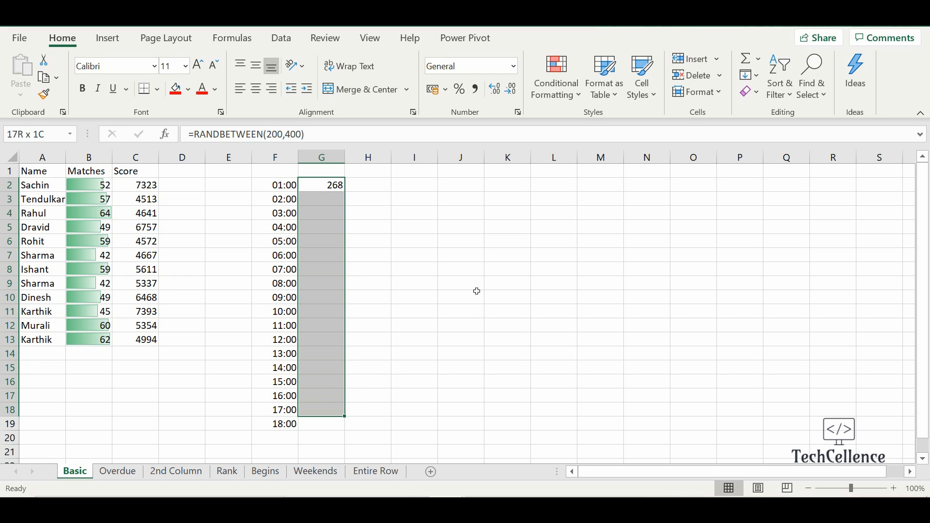
{"action": "key", "text": "ctrl+d"}
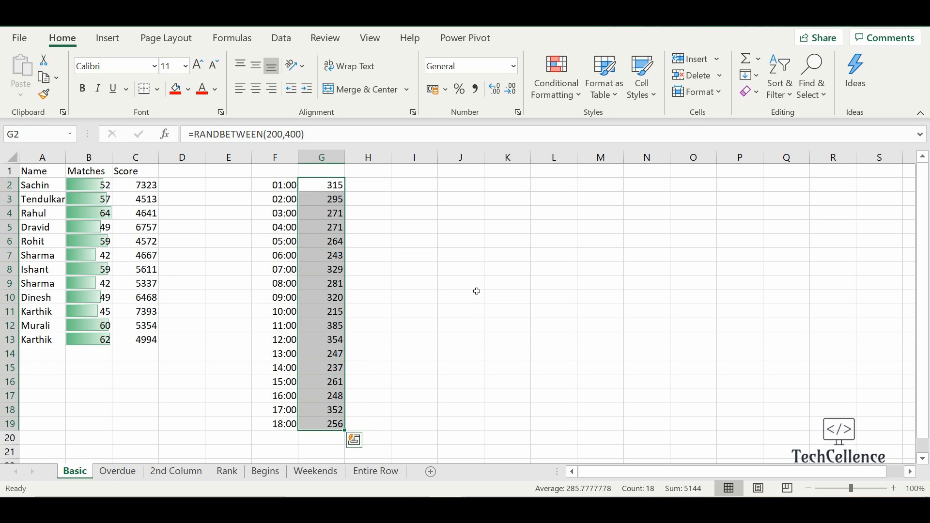
{"action": "left_click", "coordinate": [286, 185]}
{"action": "left_click", "coordinate": [356, 217]}
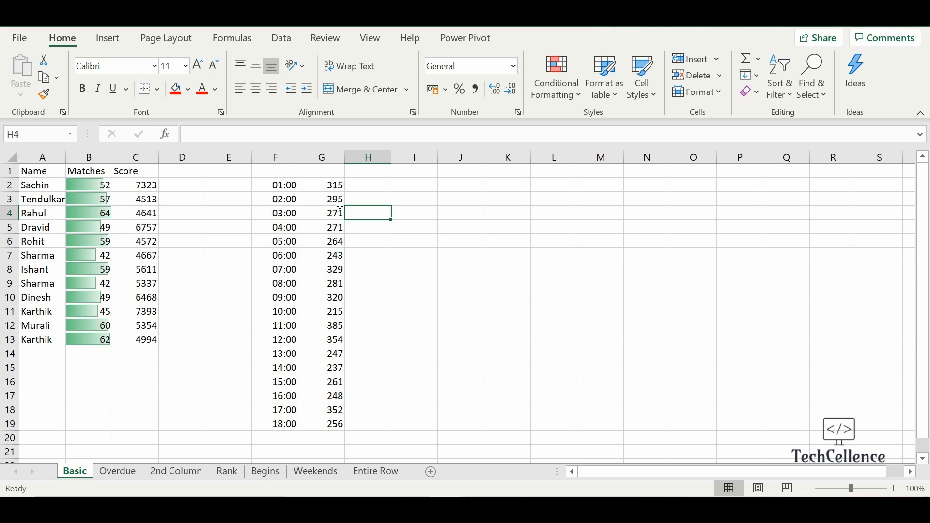
Apply the Red - Yellow - Green Color Scale to the random values in G2:G19
{"action": "left_click_drag", "start_coordinate": [335, 185], "coordinate": [336, 424]}
{"action": "left_click", "coordinate": [572, 94]}
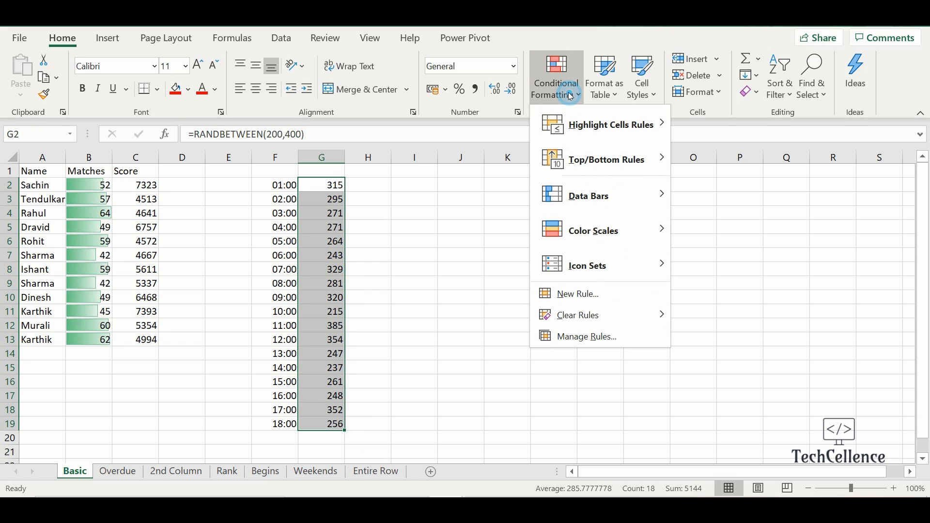
{"action": "mouse_move", "coordinate": [592, 227]}
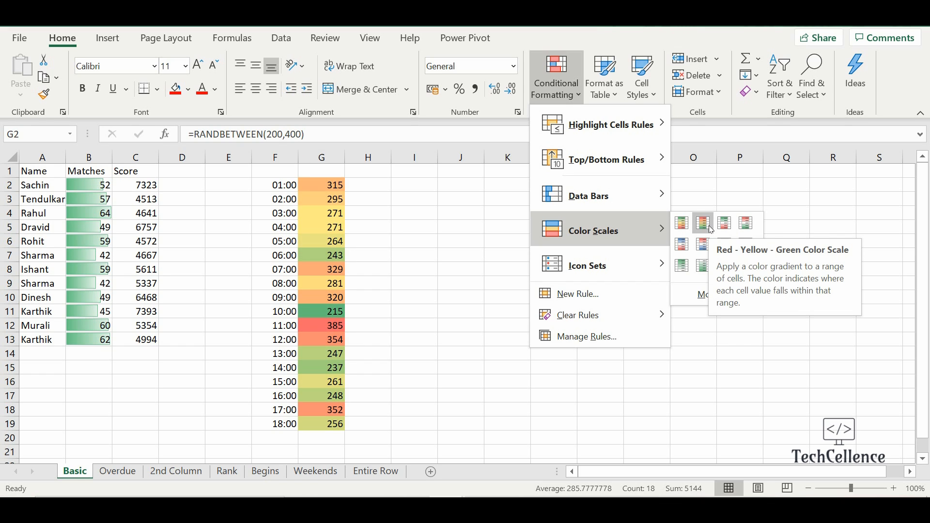
{"action": "left_click", "coordinate": [704, 224]}
{"action": "left_click", "coordinate": [508, 322]}
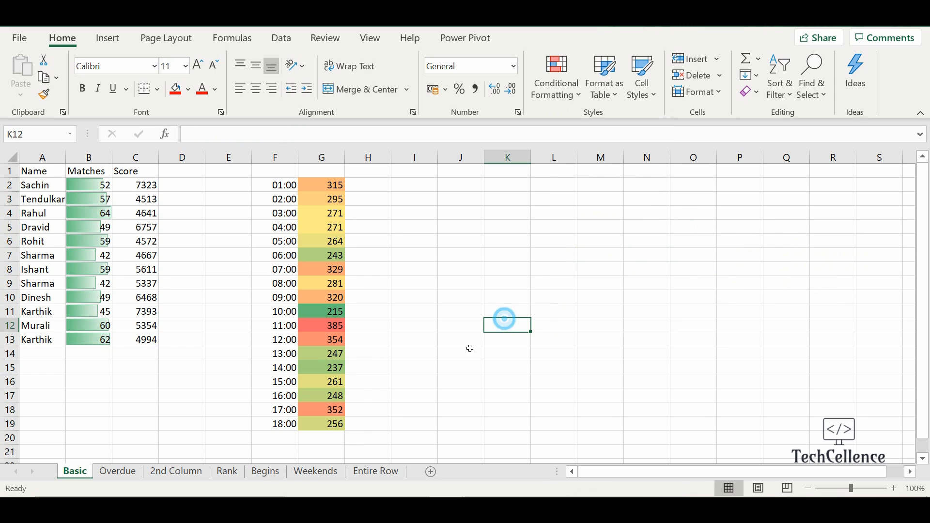
Examine the color-scaled values beside the 11:00 and 10:00 times, and look over the available color scale presets
{"action": "left_click", "coordinate": [335, 328]}
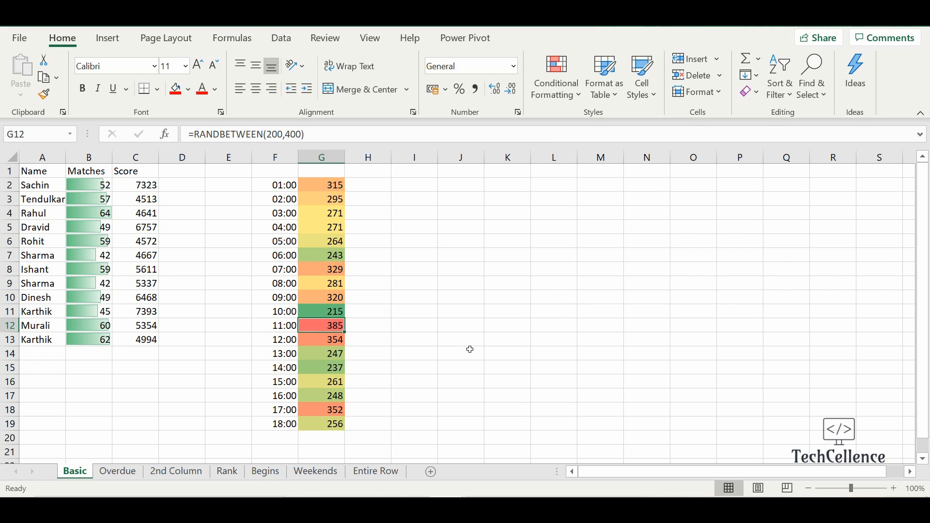
{"action": "left_click", "coordinate": [282, 326]}
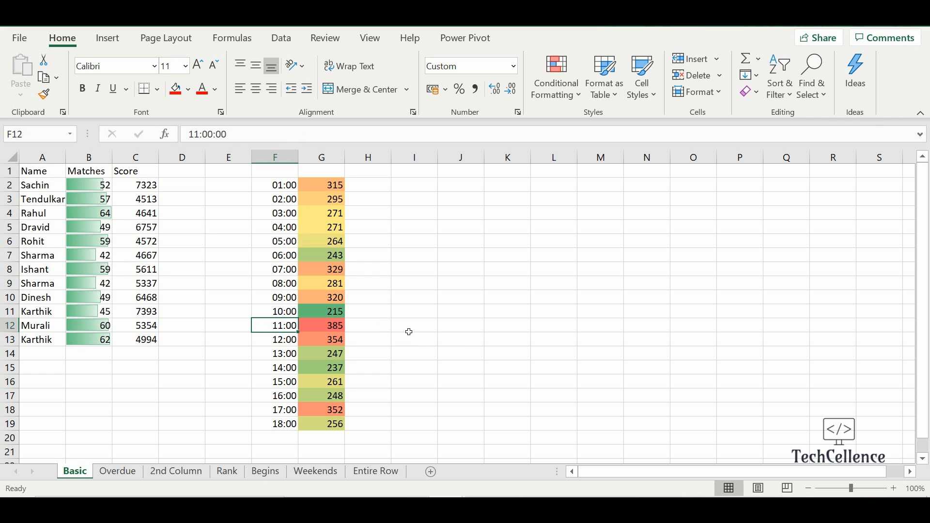
{"action": "key", "text": "Up"}
{"action": "key", "text": "Right"}
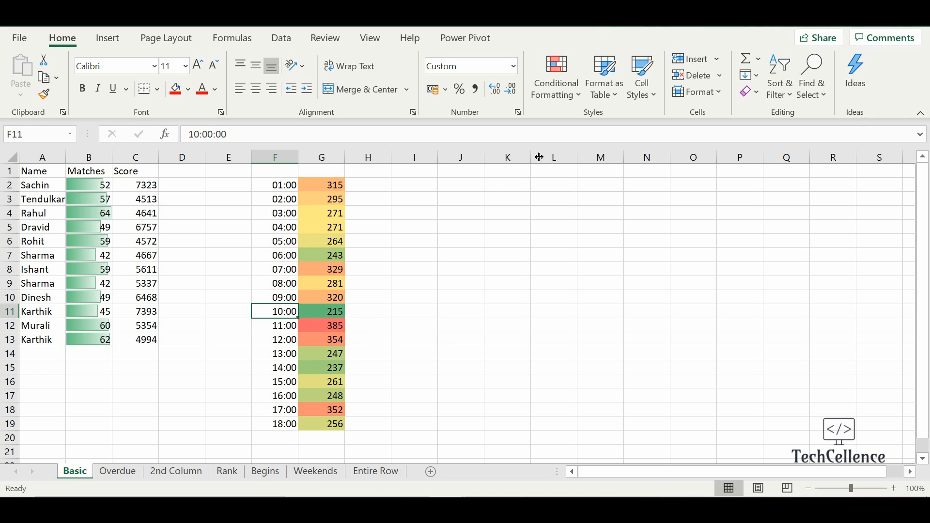
{"action": "left_click", "coordinate": [560, 103]}
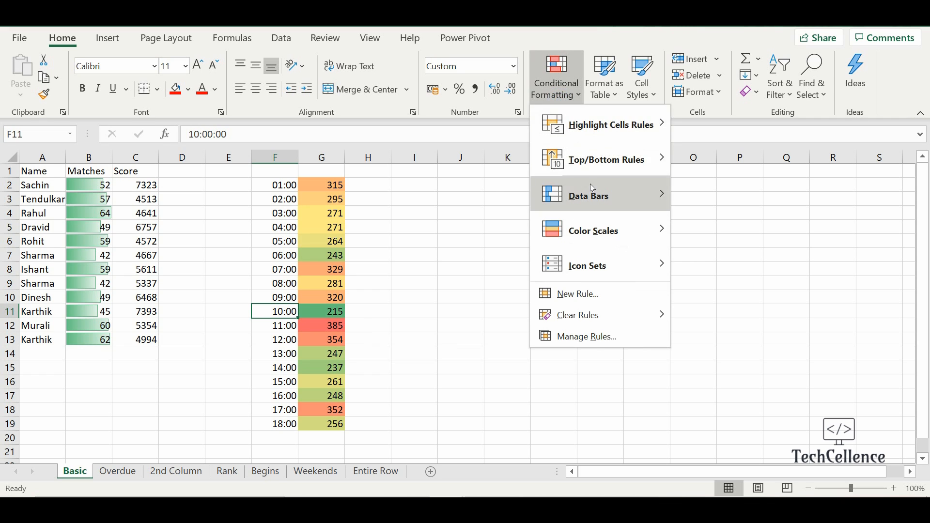
{"action": "mouse_move", "coordinate": [602, 233]}
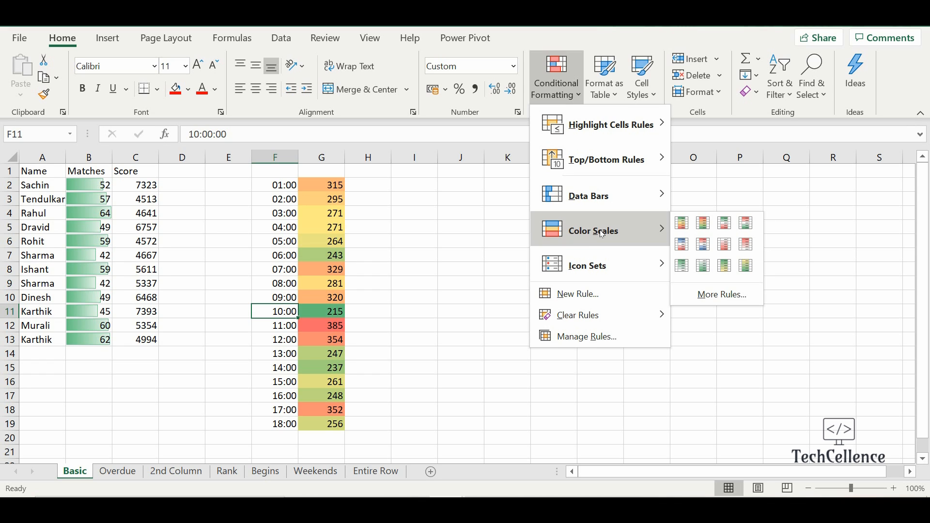
{"action": "left_click", "coordinate": [452, 325]}
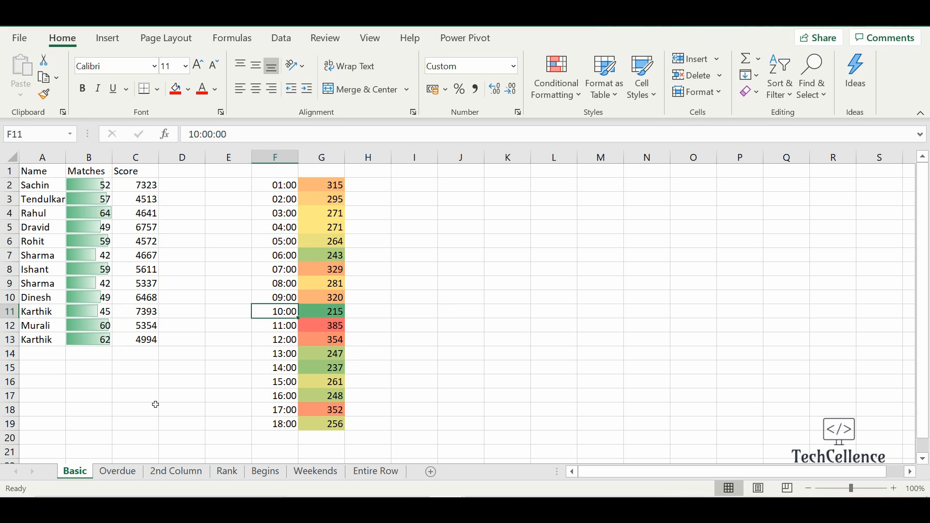
Switch to the Overdue sheet and review its project names, scheduled dates and the current date formula in C2
{"action": "left_click", "coordinate": [119, 471]}
{"action": "left_click", "coordinate": [364, 342]}
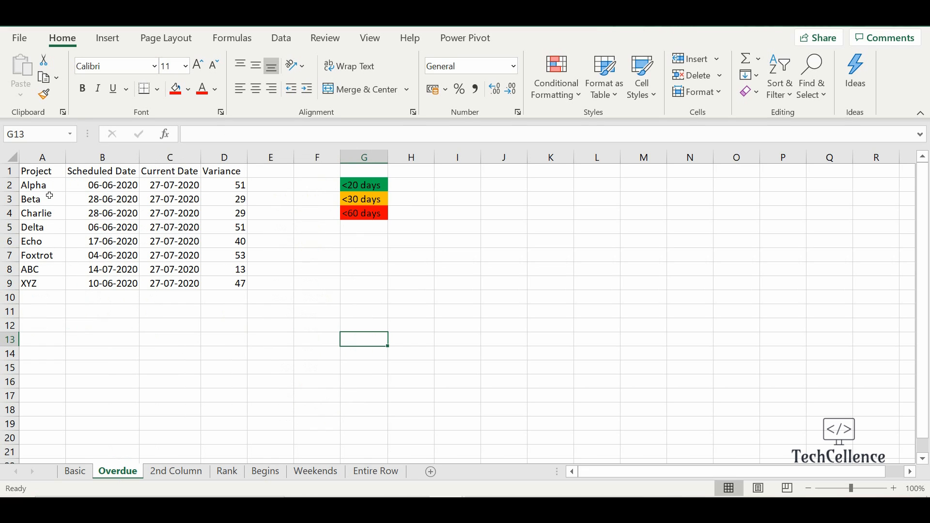
{"action": "left_click_drag", "start_coordinate": [43, 185], "coordinate": [44, 291]}
{"action": "left_click", "coordinate": [172, 339]}
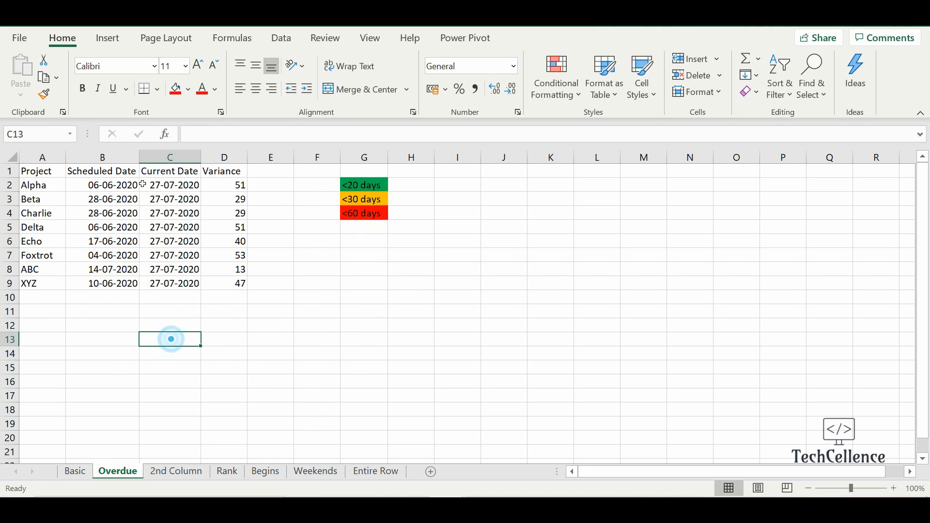
{"action": "left_click_drag", "start_coordinate": [117, 187], "coordinate": [121, 280]}
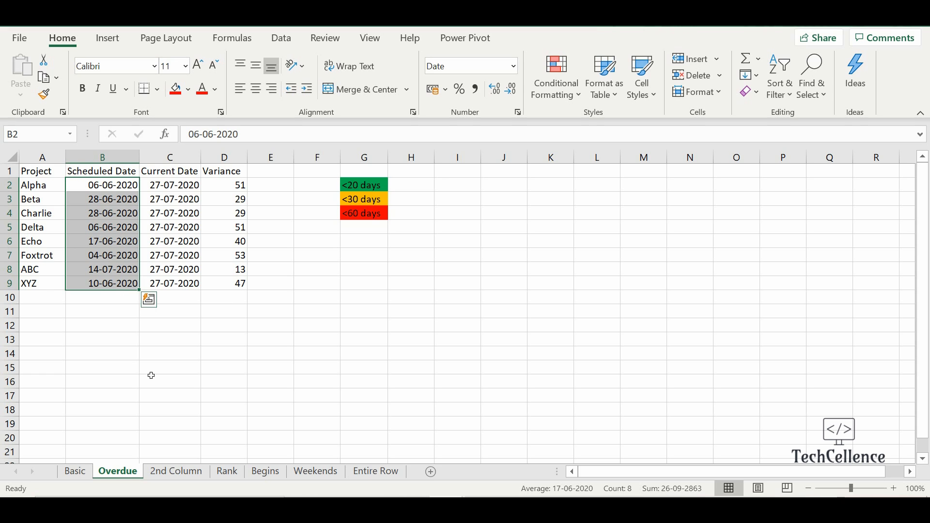
{"action": "left_click", "coordinate": [285, 358]}
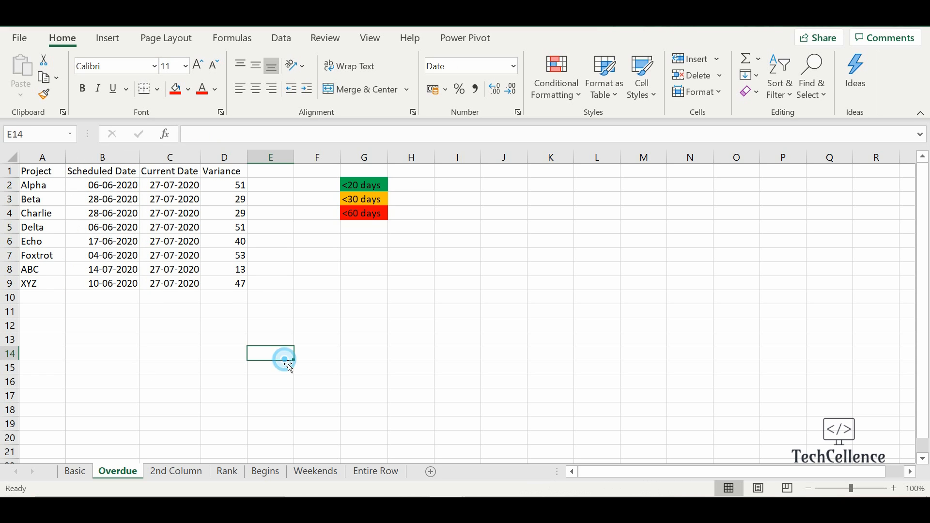
{"action": "left_click", "coordinate": [179, 184]}
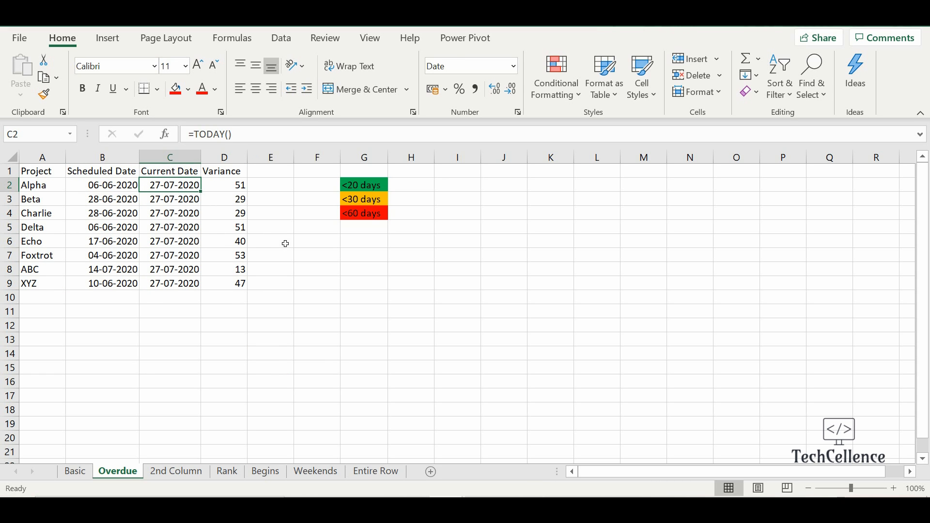
Review the variance formula in D2, the color-coded day thresholds in G2:G3 and the scheduled date in B2
{"action": "left_click", "coordinate": [244, 188]}
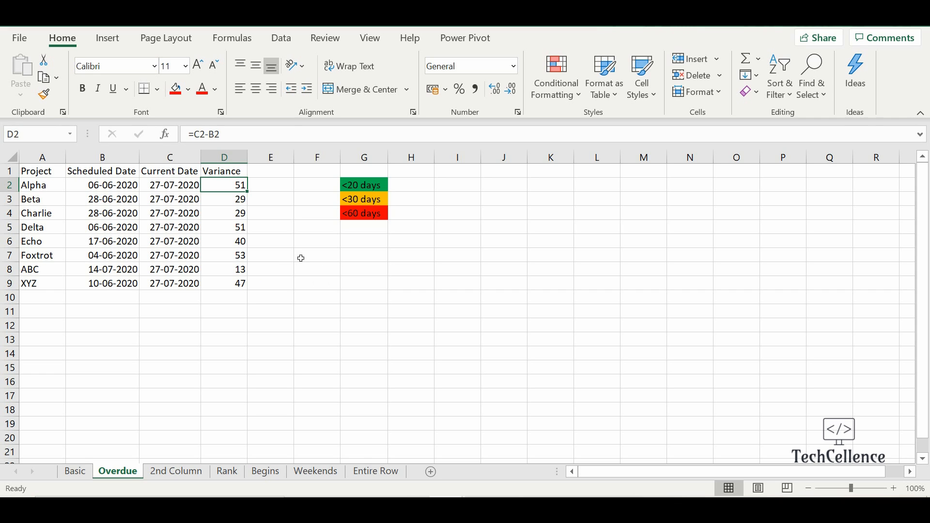
{"action": "left_click", "coordinate": [359, 188]}
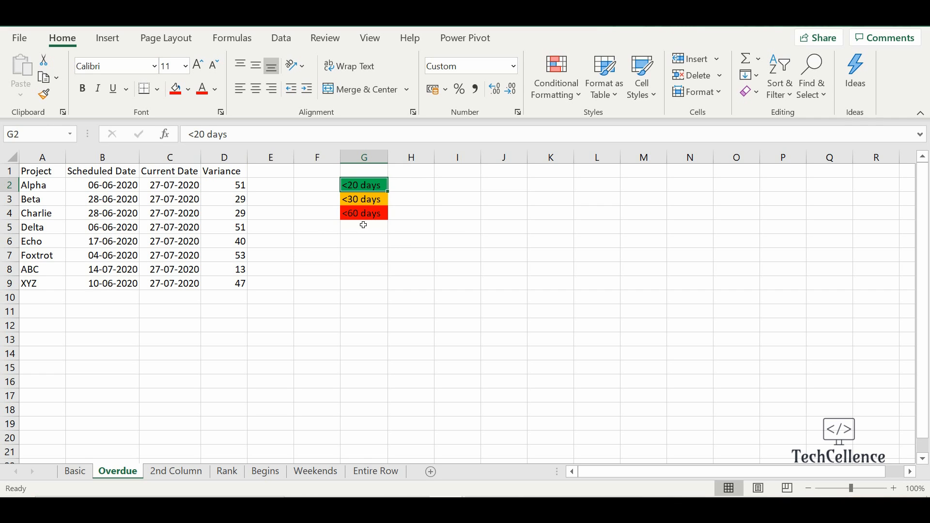
{"action": "left_click", "coordinate": [362, 200]}
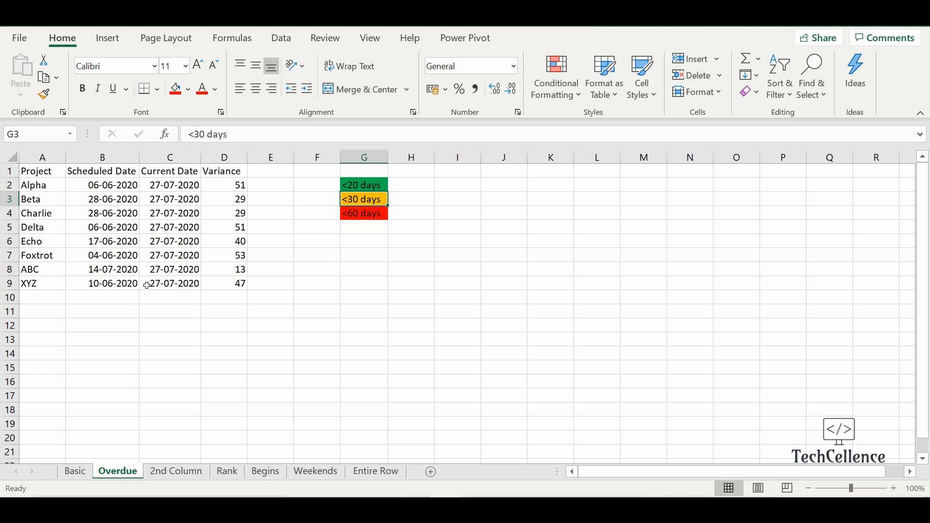
{"action": "left_click", "coordinate": [97, 189]}
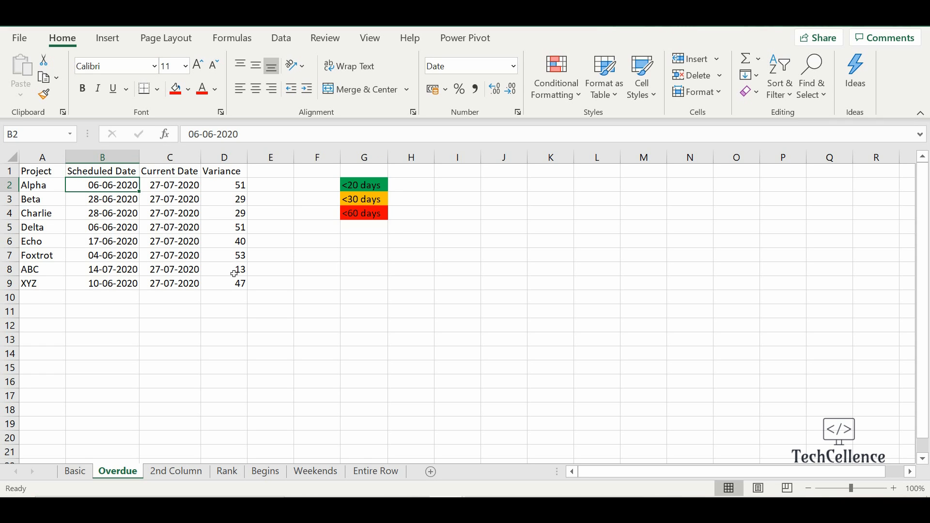
{"action": "left_click", "coordinate": [570, 99]}
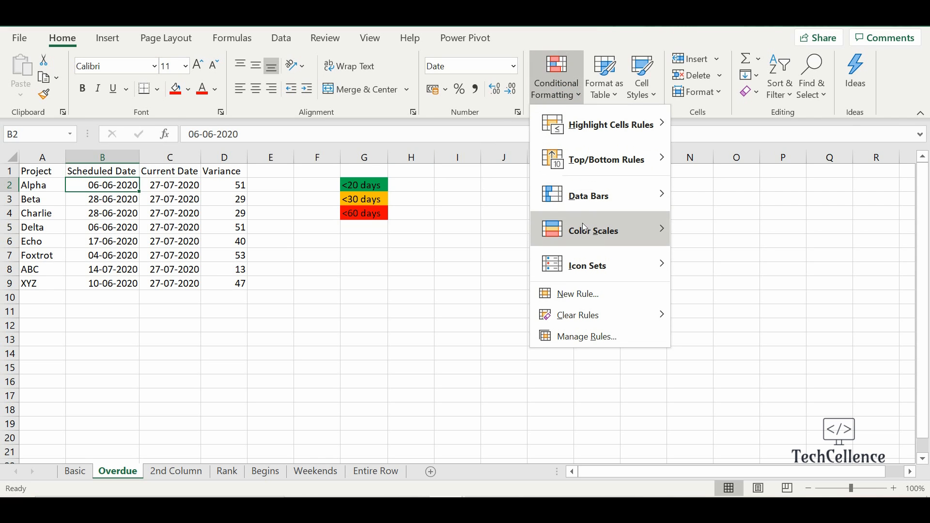
{"action": "left_click", "coordinate": [577, 336]}
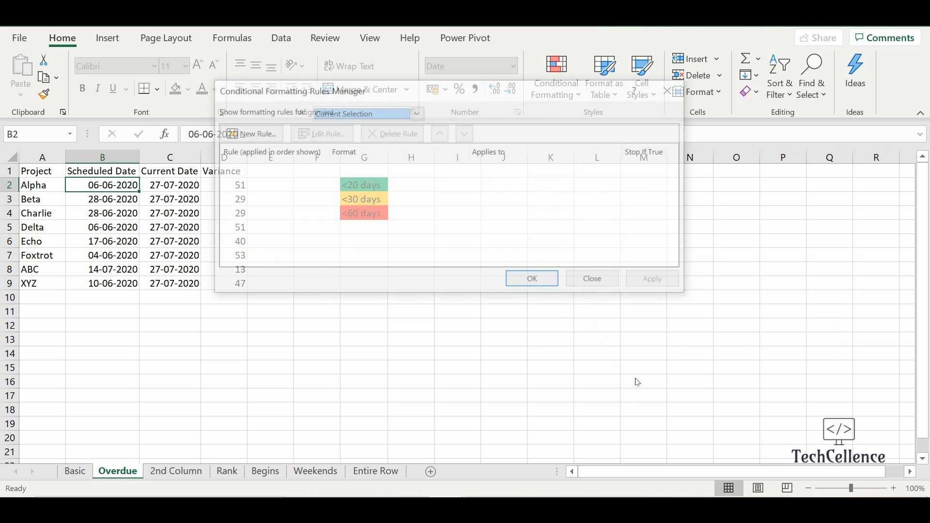
{"action": "left_click", "coordinate": [597, 280]}
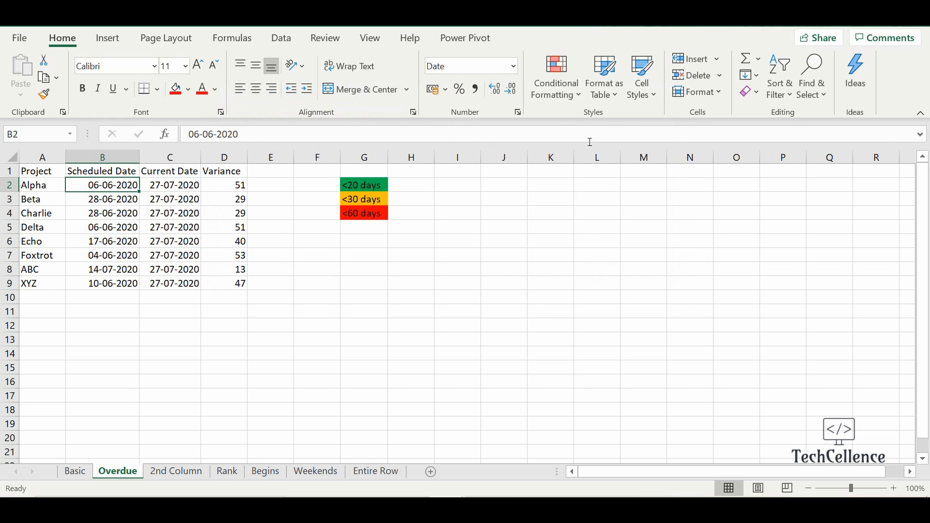
Create a formula-based conditional formatting rule using =(C2-B2)<20 and give it a green background fill
{"action": "left_click", "coordinate": [557, 87]}
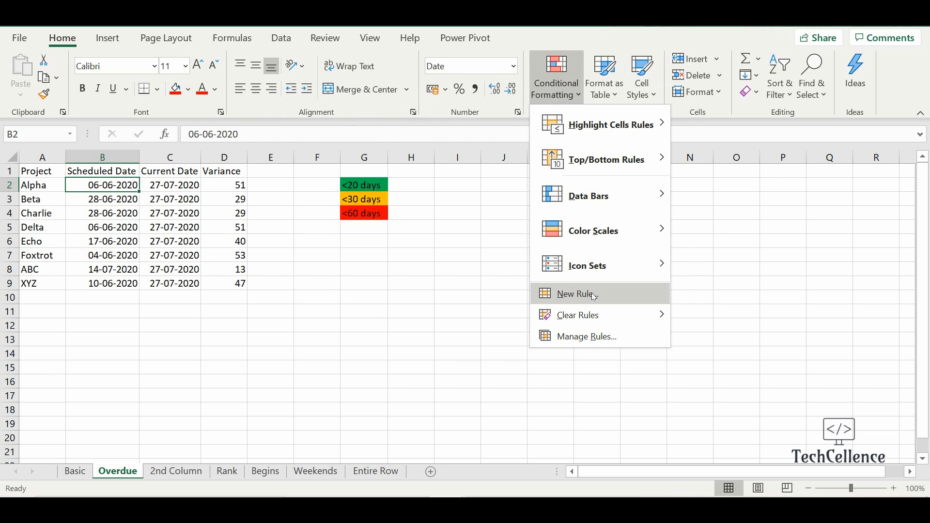
{"action": "left_click", "coordinate": [597, 340]}
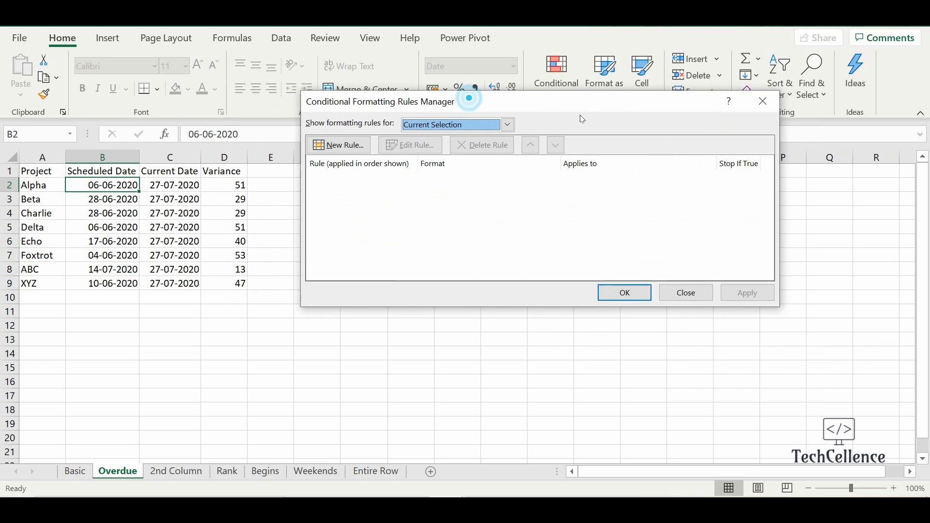
{"action": "left_click", "coordinate": [366, 152]}
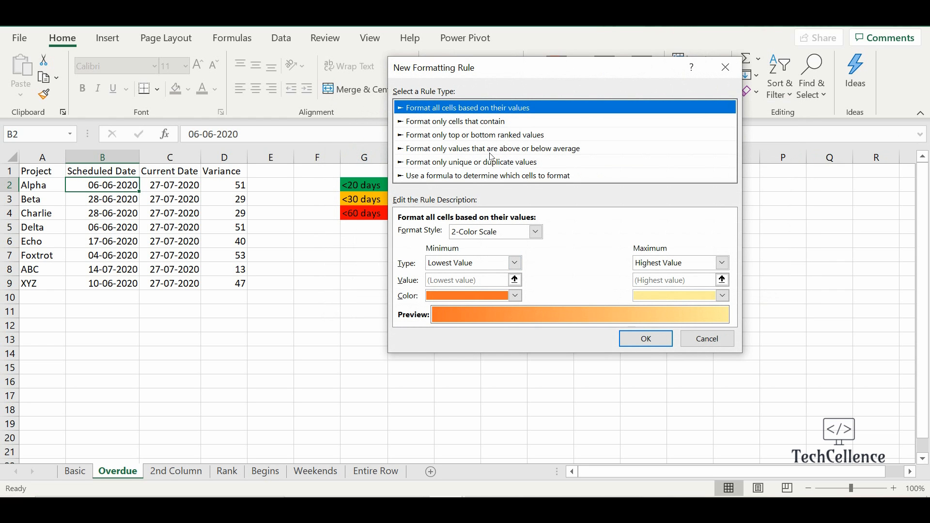
{"action": "left_click", "coordinate": [439, 176]}
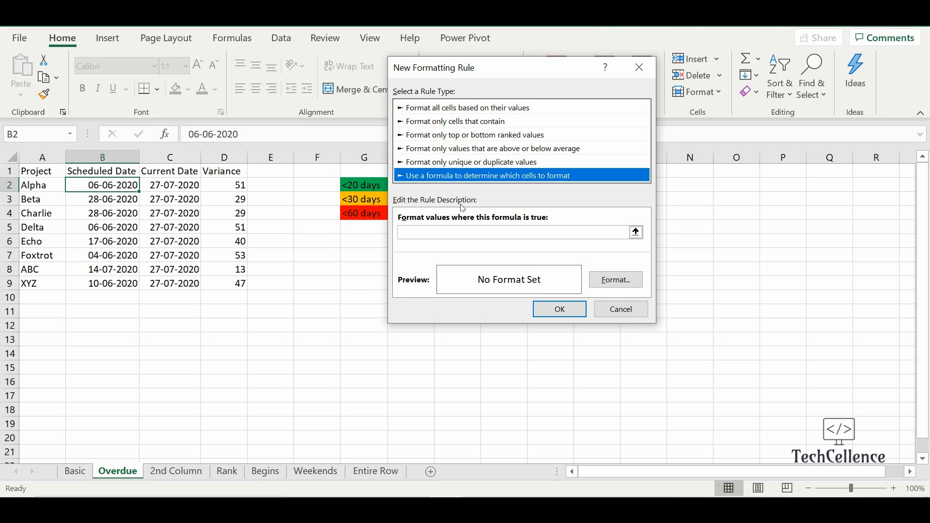
{"action": "left_click", "coordinate": [424, 240]}
{"action": "type", "text": "=C"}
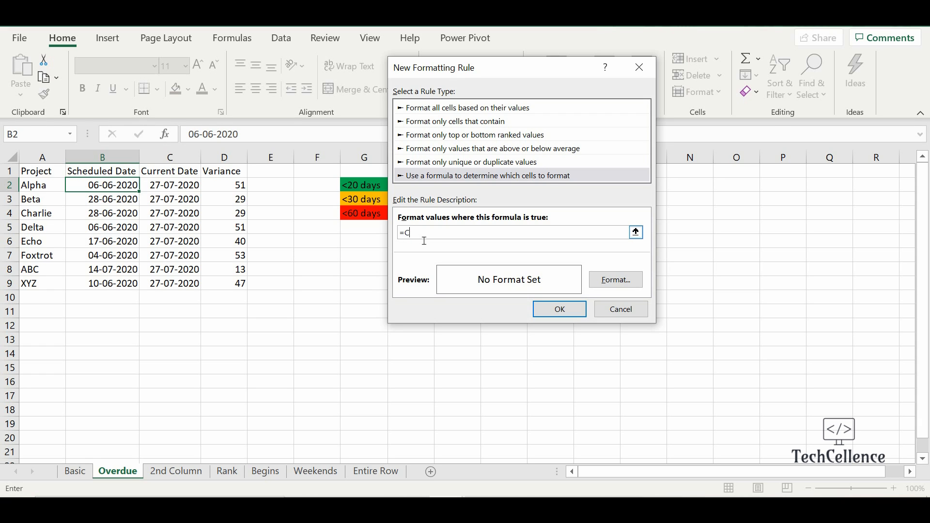
{"action": "type", "text": "2-B2)"}
{"action": "left_click", "coordinate": [405, 232]}
{"action": "type", "text": "("}
{"action": "left_click", "coordinate": [463, 239]}
{"action": "type", "text": "<20"}
{"action": "left_click", "coordinate": [610, 282]}
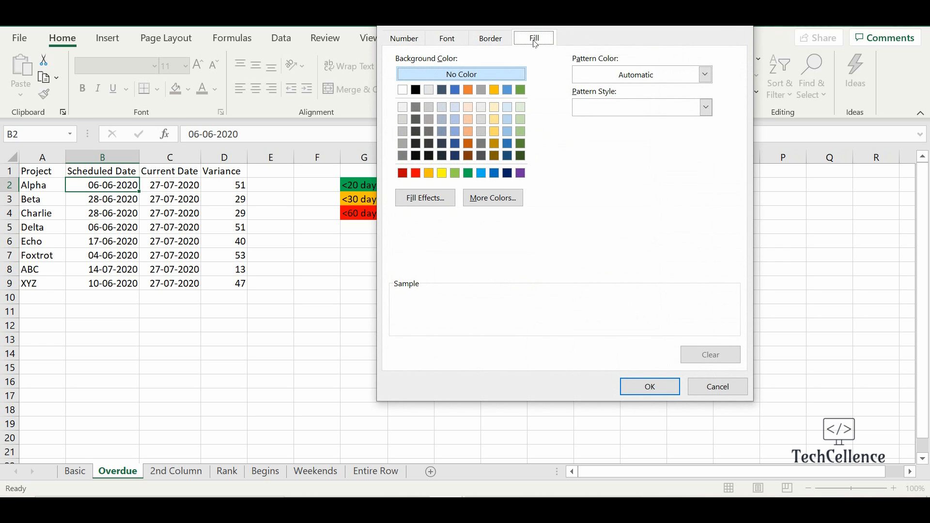
{"action": "left_click", "coordinate": [468, 173]}
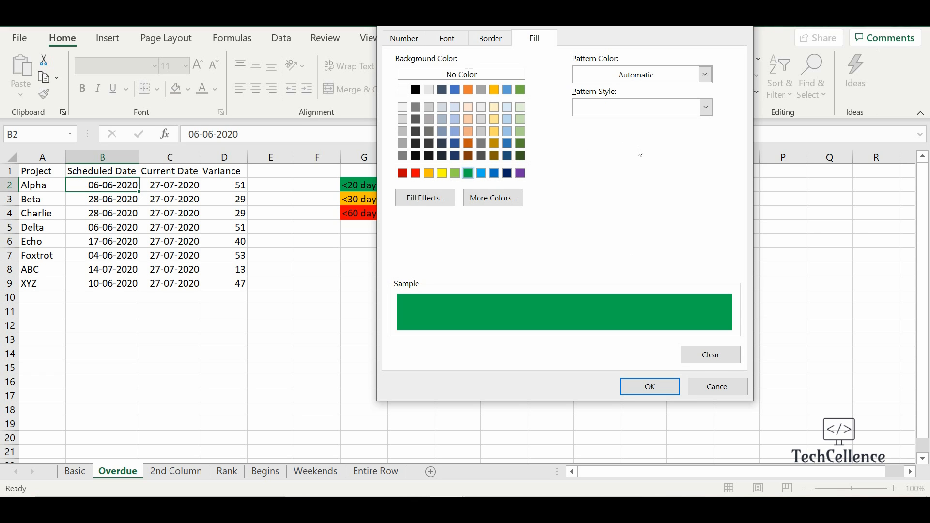
Look over the rule's pattern color, pattern style, border, font and number format options
{"action": "left_click", "coordinate": [706, 75]}
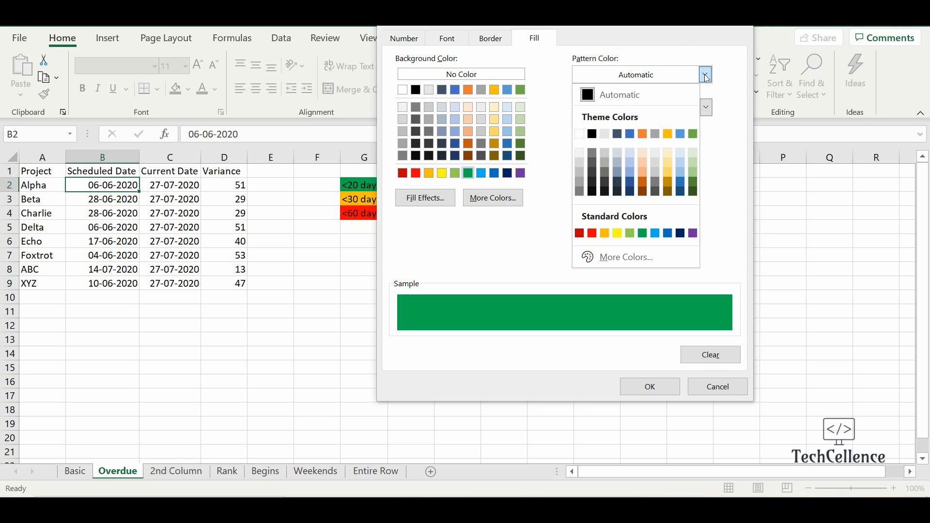
{"action": "left_click", "coordinate": [759, 180]}
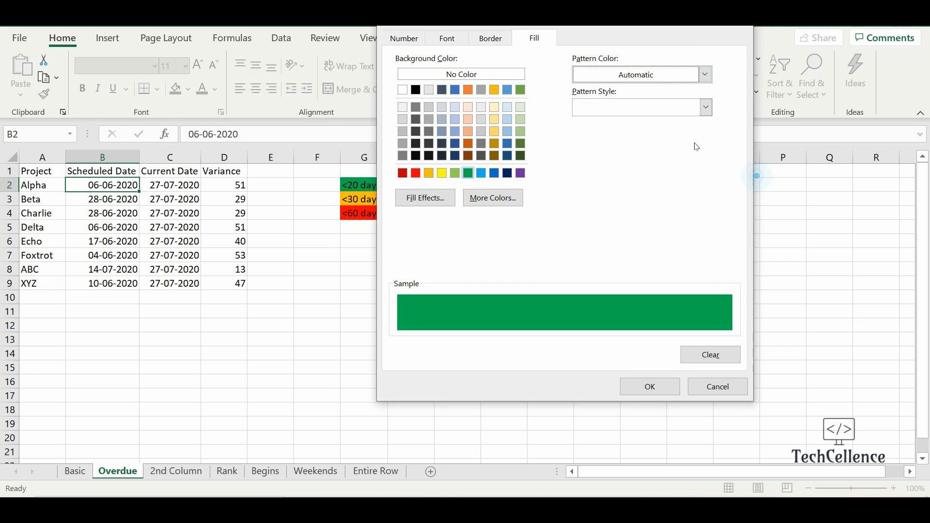
{"action": "left_click", "coordinate": [707, 107]}
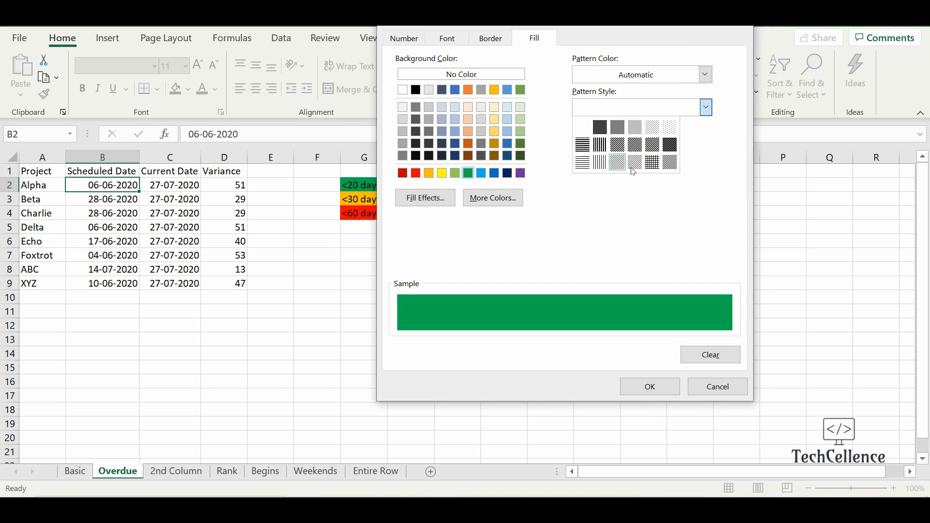
{"action": "left_click", "coordinate": [628, 199]}
{"action": "left_click", "coordinate": [490, 38]}
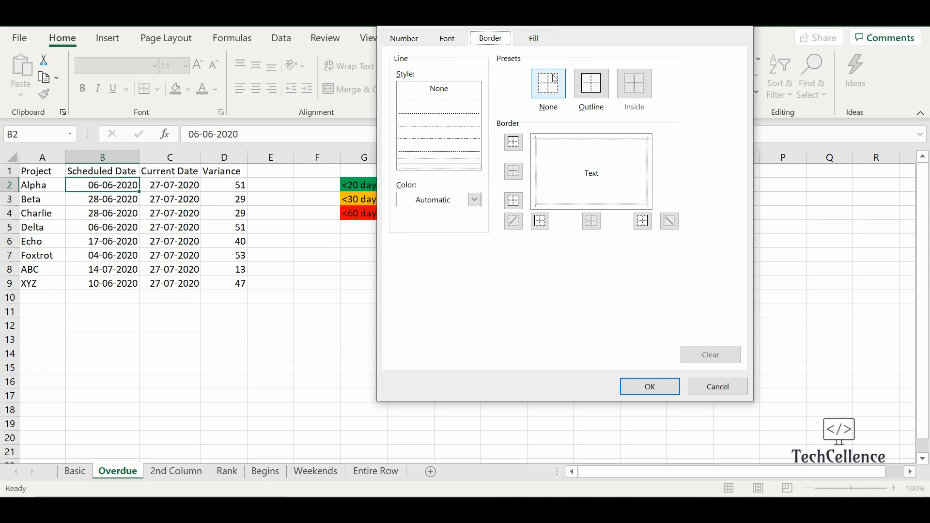
{"action": "left_click", "coordinate": [446, 39]}
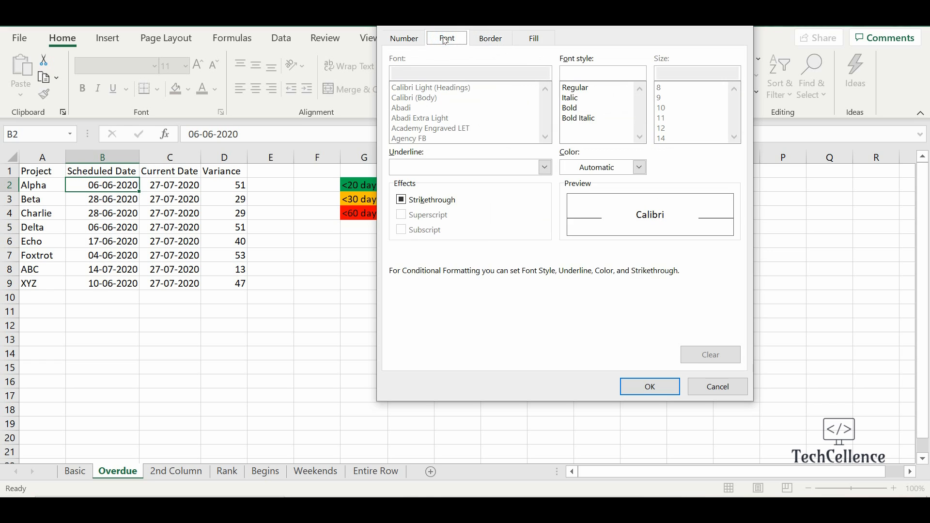
{"action": "left_click", "coordinate": [399, 42]}
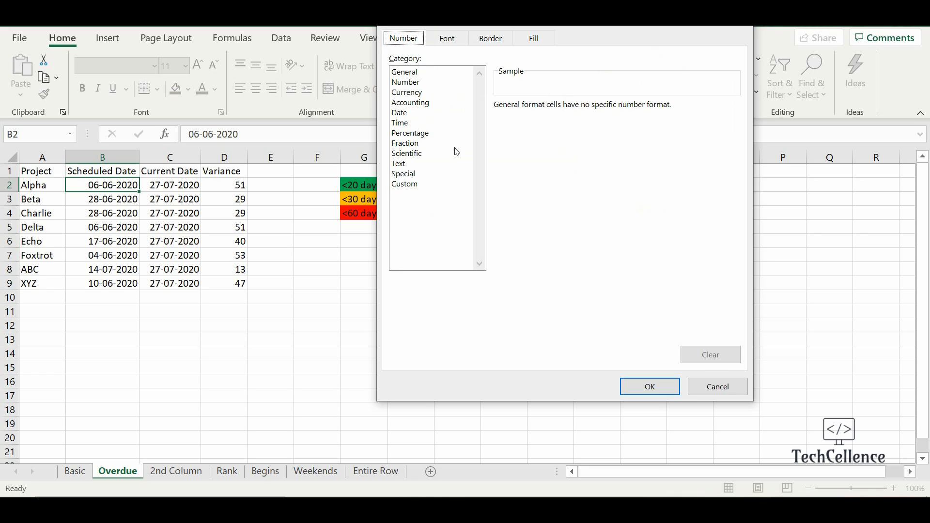
{"action": "left_click", "coordinate": [534, 41]}
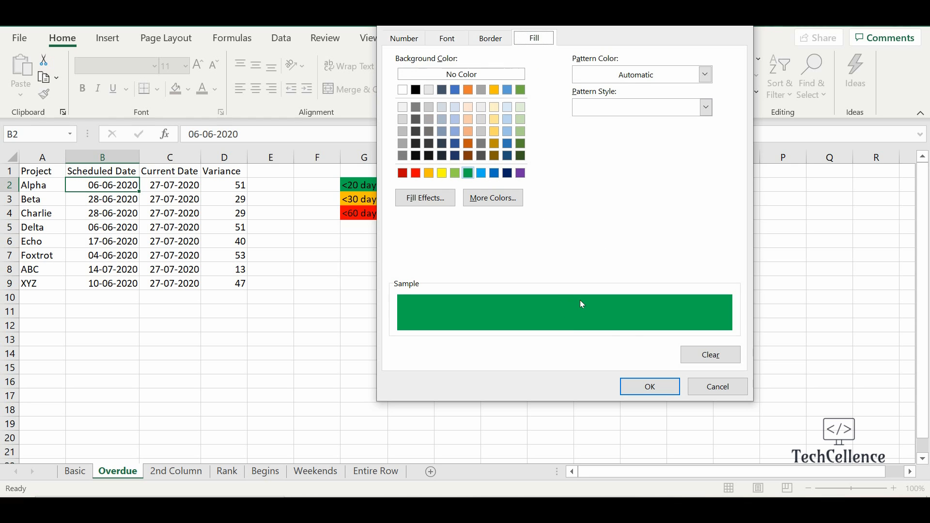
Accept the green-filled rule, set its range to the variance cells =$D$2:$D$9, and apply it
{"action": "left_click", "coordinate": [651, 386]}
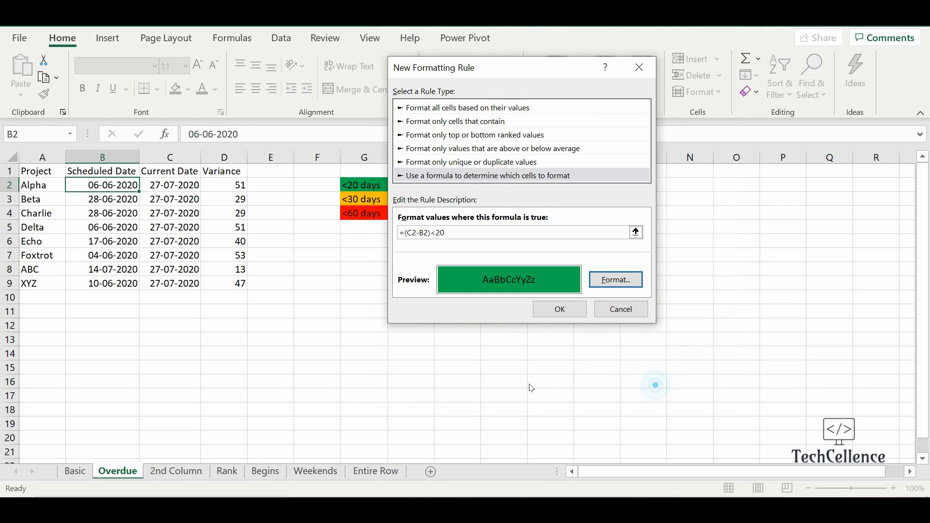
{"action": "left_click", "coordinate": [561, 309]}
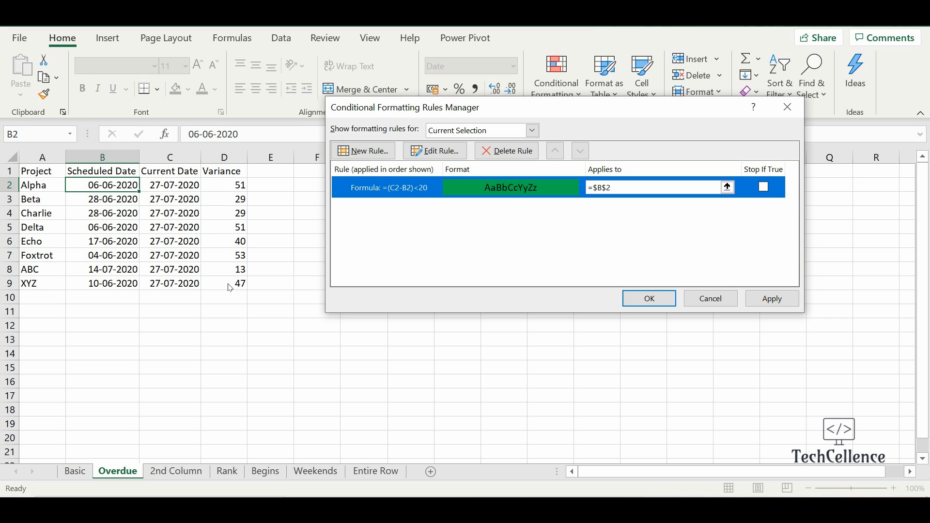
{"action": "left_click", "coordinate": [728, 187]}
{"action": "left_click_drag", "start_coordinate": [224, 187], "coordinate": [224, 284]}
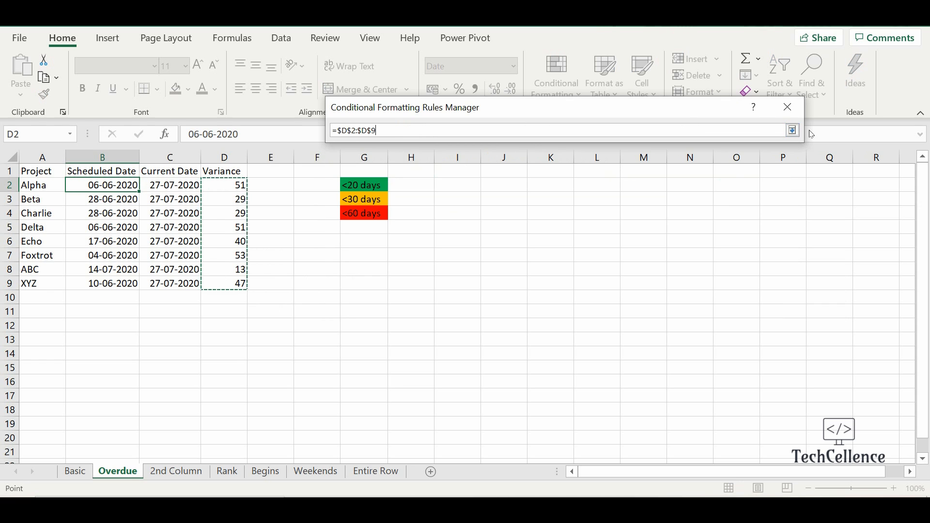
{"action": "left_click", "coordinate": [793, 130]}
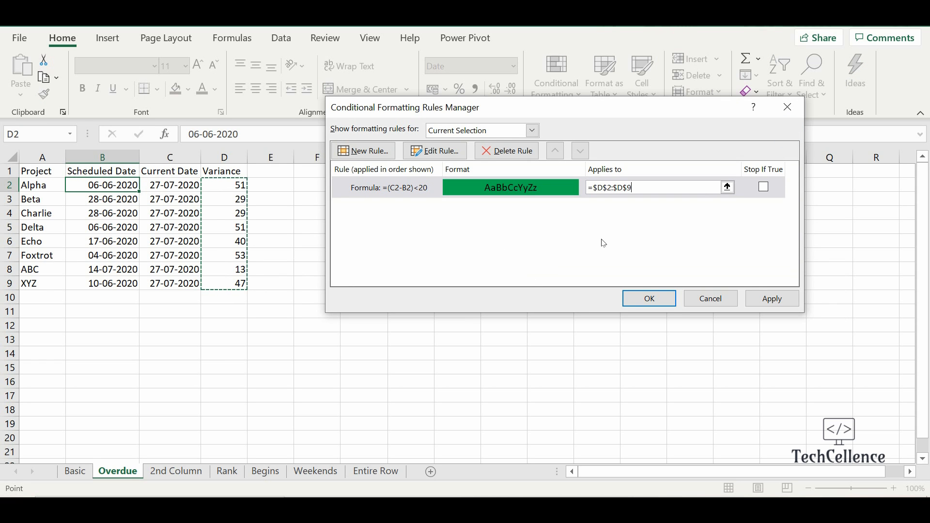
{"action": "left_click", "coordinate": [782, 299]}
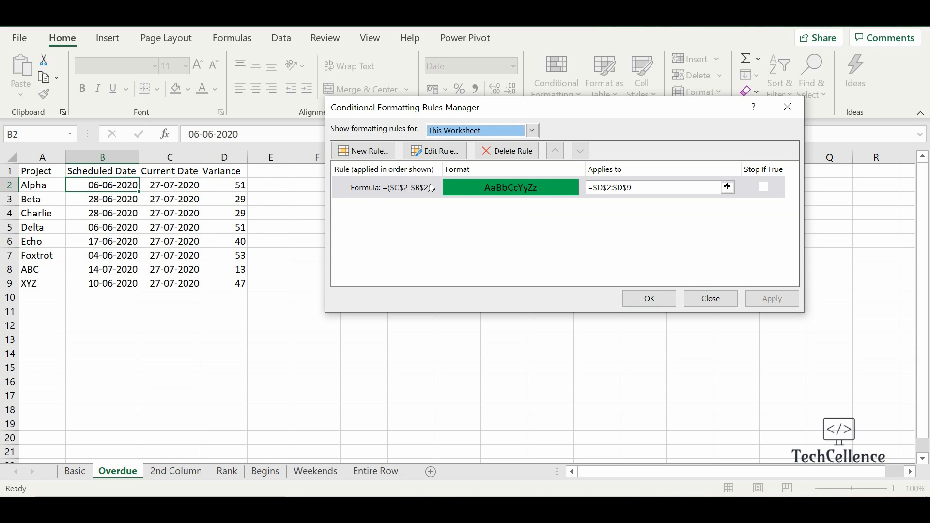
Edit the green rule's formula to use relative references, =(C2-B2)<20, and apply the change
{"action": "left_click", "coordinate": [391, 189]}
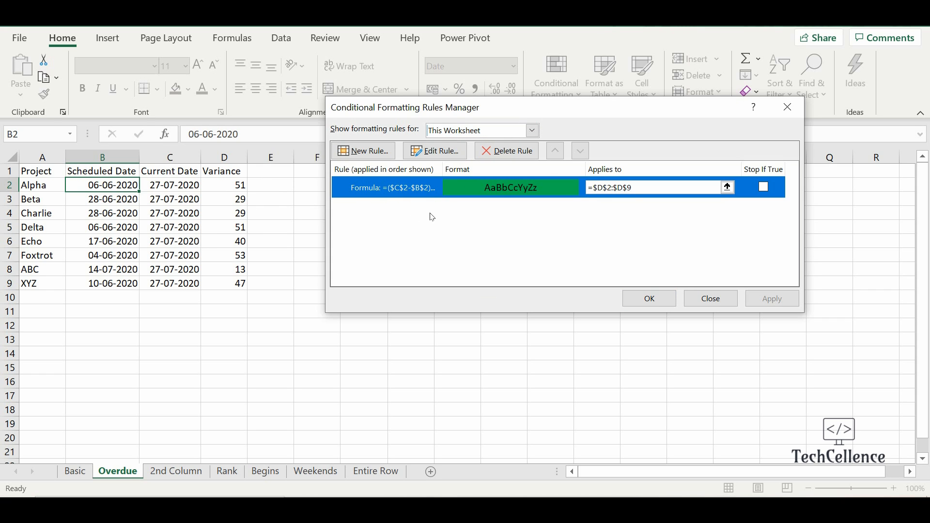
{"action": "left_click", "coordinate": [435, 151]}
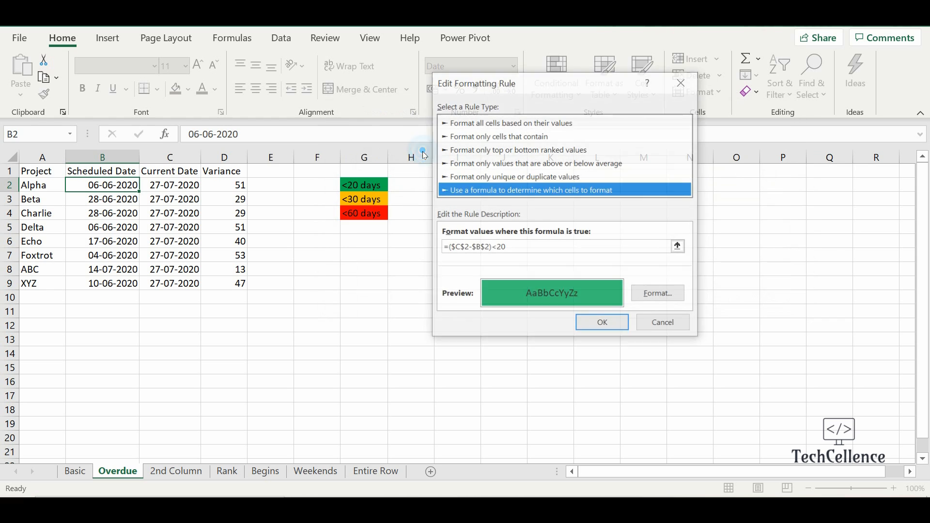
{"action": "left_click", "coordinate": [456, 248]}
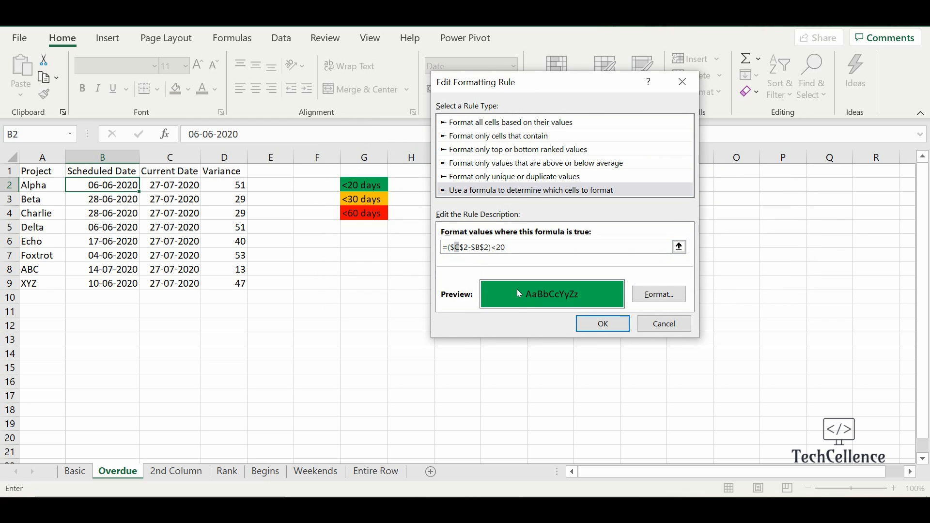
{"action": "key", "text": "F4"}
{"action": "key", "text": "F4"}
{"action": "key", "text": "F4"}
{"action": "left_click", "coordinate": [471, 247]}
{"action": "key", "text": "F4"}
{"action": "key", "text": "F4"}
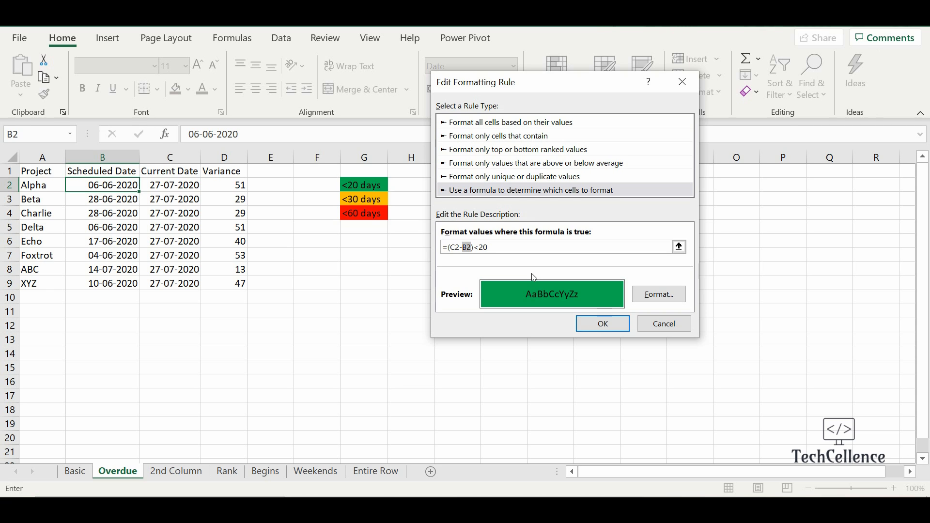
{"action": "left_click", "coordinate": [612, 324]}
{"action": "left_click", "coordinate": [774, 298]}
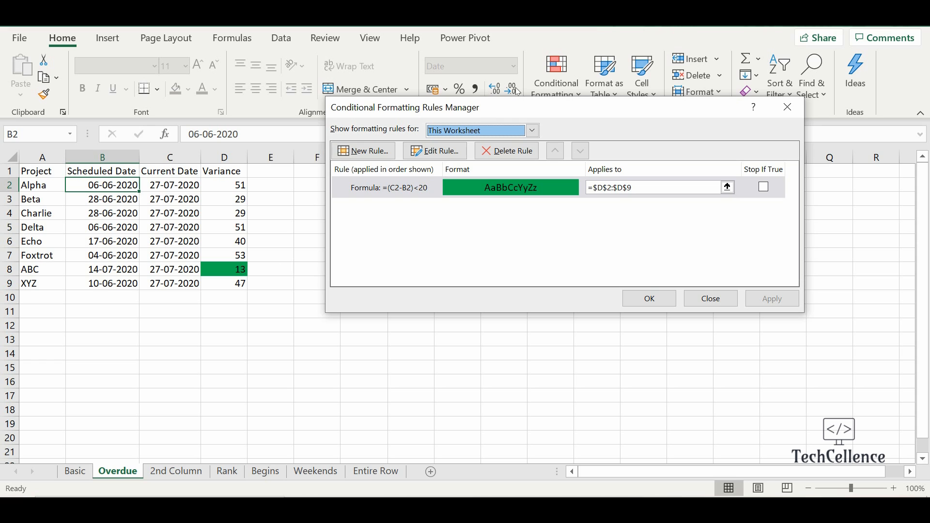
Uncover the color legend and start a new formula-based formatting rule with the formula =($C$2-$B$2)<30
{"action": "left_click_drag", "start_coordinate": [506, 110], "coordinate": [510, 246]}
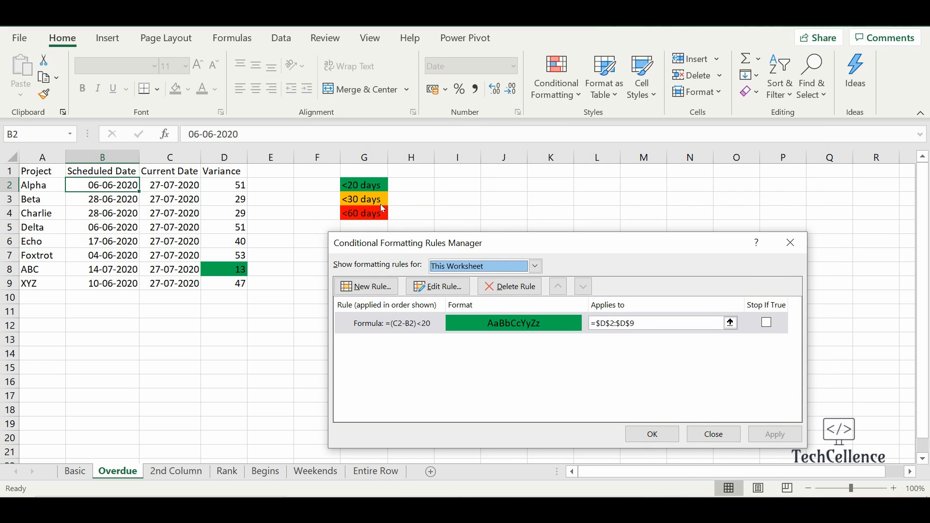
{"action": "left_click", "coordinate": [383, 288]}
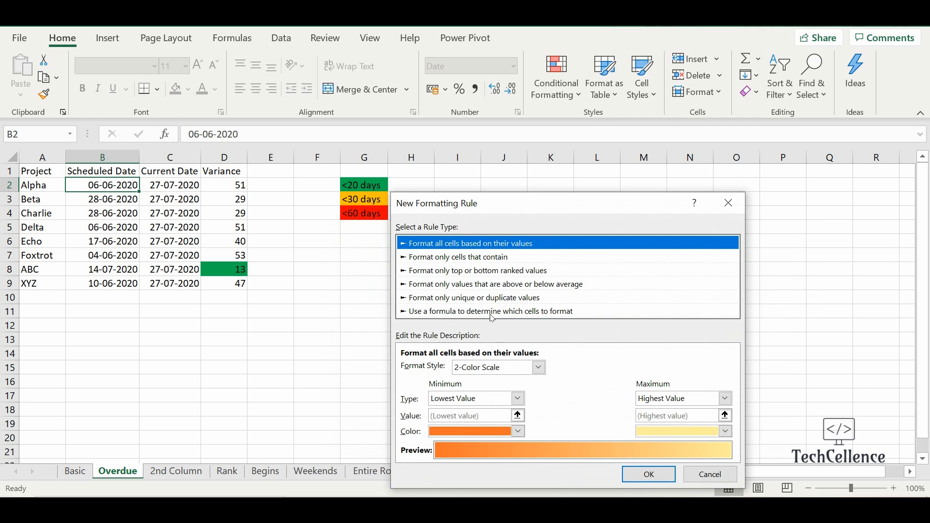
{"action": "left_click", "coordinate": [492, 312]}
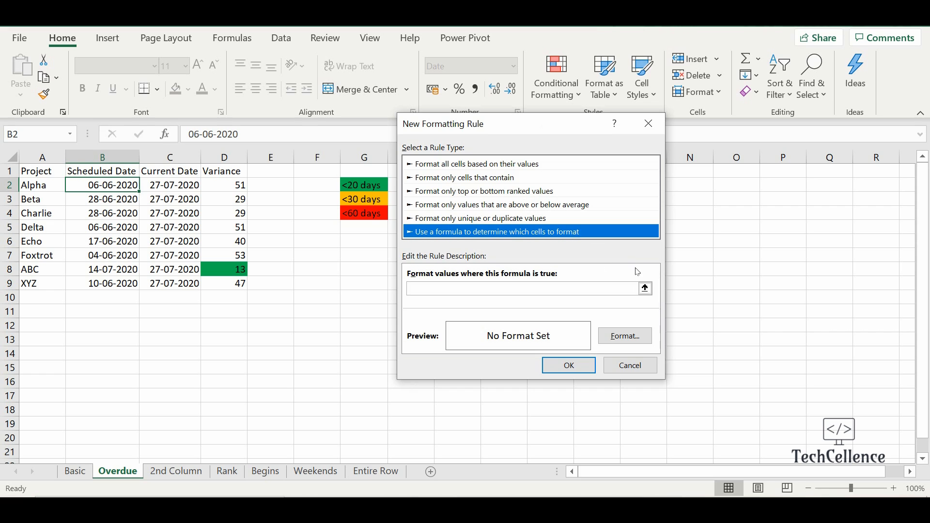
{"action": "left_click", "coordinate": [645, 288]}
{"action": "left_click_drag", "start_coordinate": [160, 189], "coordinate": [165, 196]}
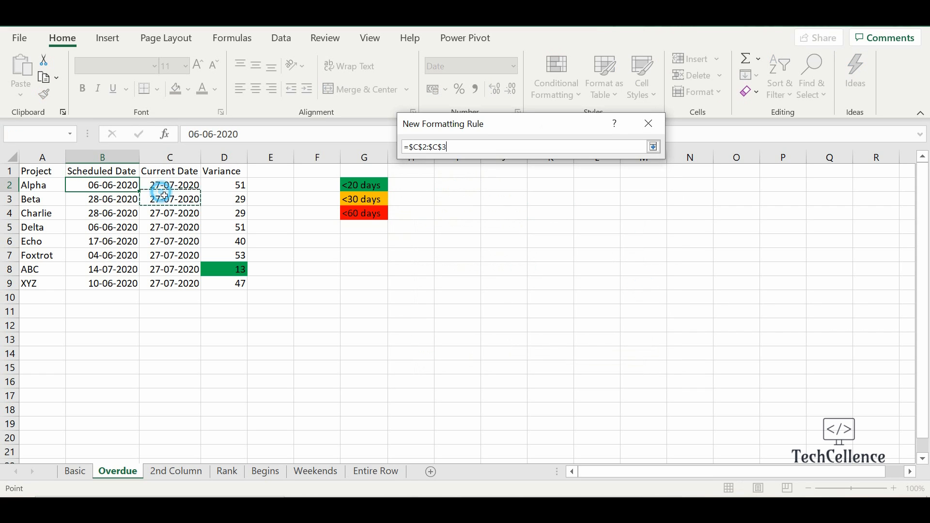
{"action": "left_click", "coordinate": [176, 186]}
{"action": "type", "text": "-"}
{"action": "left_click", "coordinate": [118, 189]}
{"action": "type", "text": ")"}
{"action": "left_click", "coordinate": [408, 147]}
{"action": "type", "text": "("}
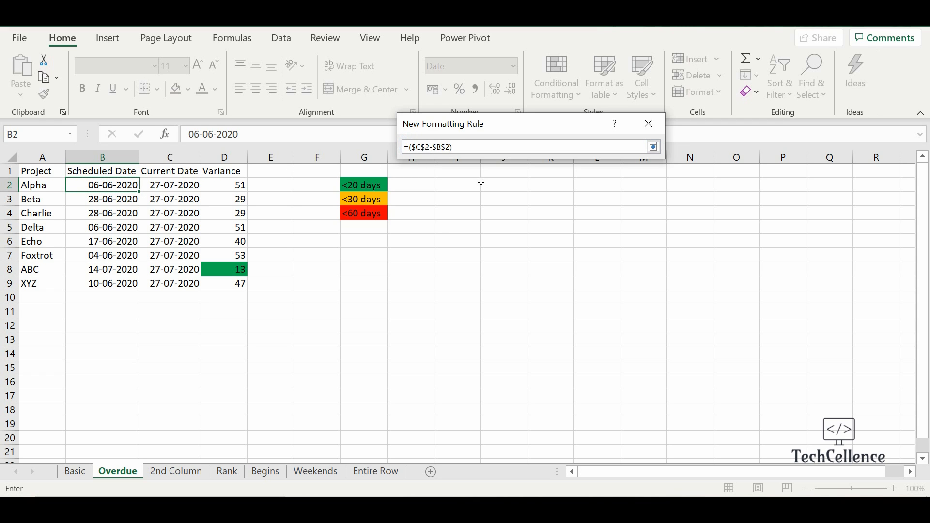
{"action": "left_click", "coordinate": [467, 146]}
{"action": "left_click", "coordinate": [653, 146]}
Make both cell references in the new rule's formula relative so it reads =(C2-B2)<30
{"action": "left_click", "coordinate": [426, 290]}
{"action": "key", "text": "F4"}
{"action": "key", "text": "F4"}
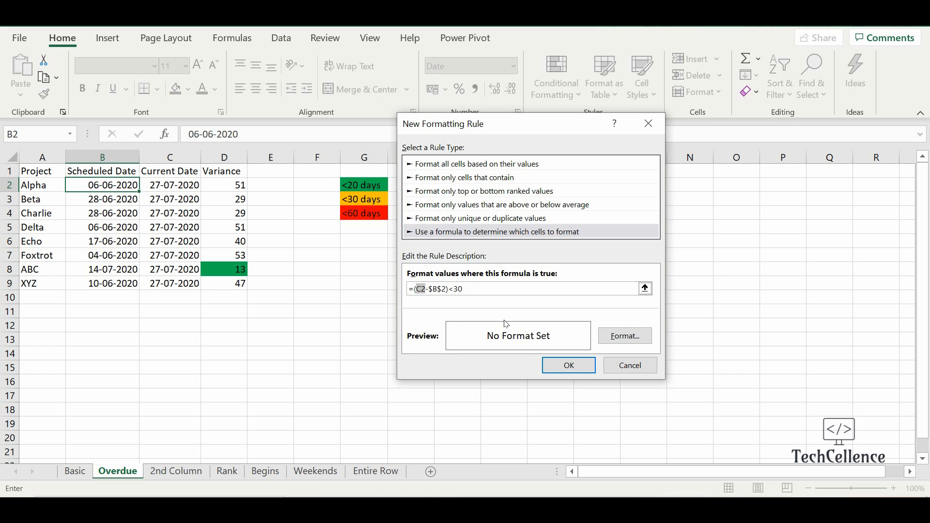
{"action": "left_click", "coordinate": [442, 290]}
{"action": "key", "text": "F4"}
{"action": "key", "text": "F4"}
{"action": "key", "text": "F4"}
Give the <30 rule a gold background fill and accept the rule
{"action": "left_click", "coordinate": [620, 340]}
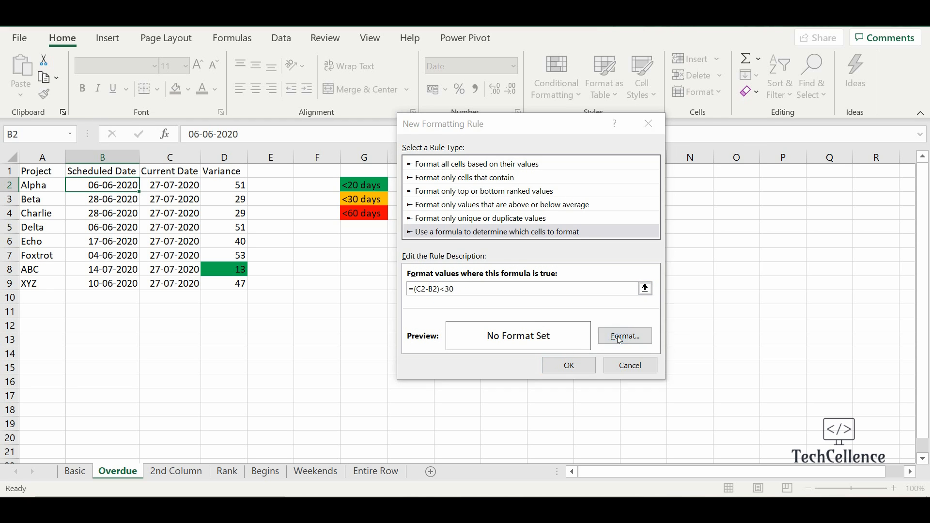
{"action": "left_click", "coordinate": [497, 179]}
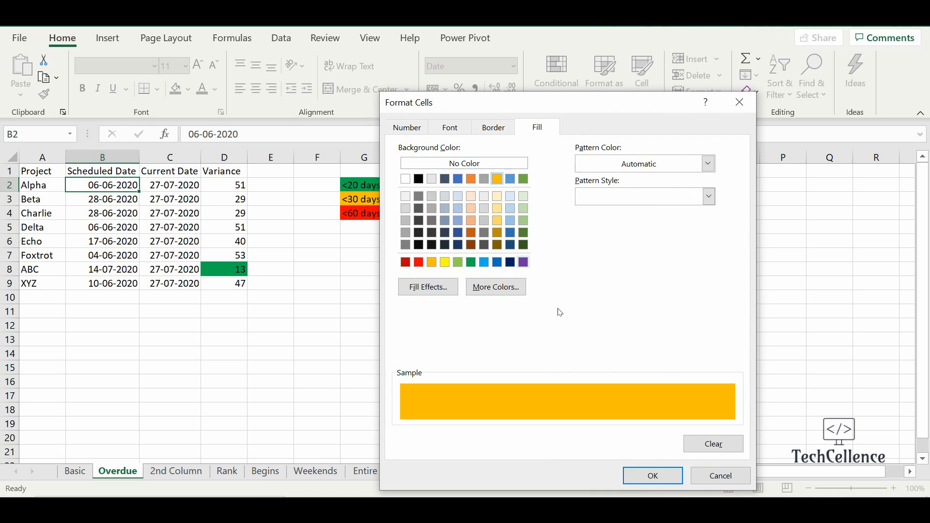
{"action": "left_click", "coordinate": [648, 477]}
{"action": "left_click", "coordinate": [548, 364]}
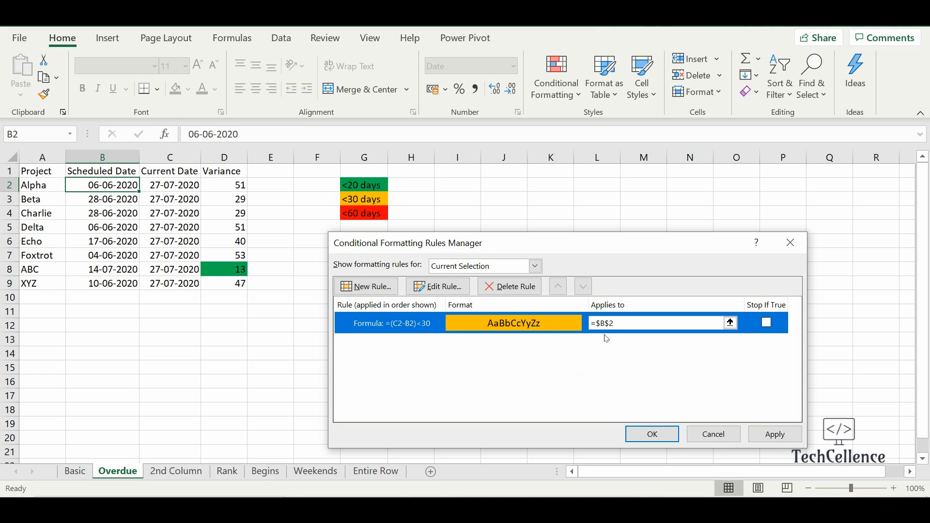
Set the gold rule's range to the variance cells =$D$2:$D$9 and apply it
{"action": "left_click", "coordinate": [731, 323]}
{"action": "left_click_drag", "start_coordinate": [238, 186], "coordinate": [239, 285]}
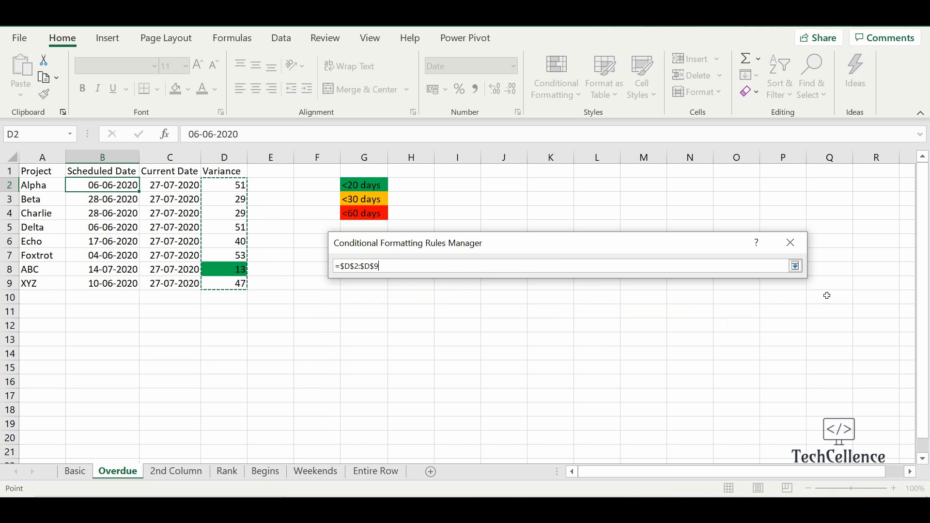
{"action": "left_click", "coordinate": [795, 266]}
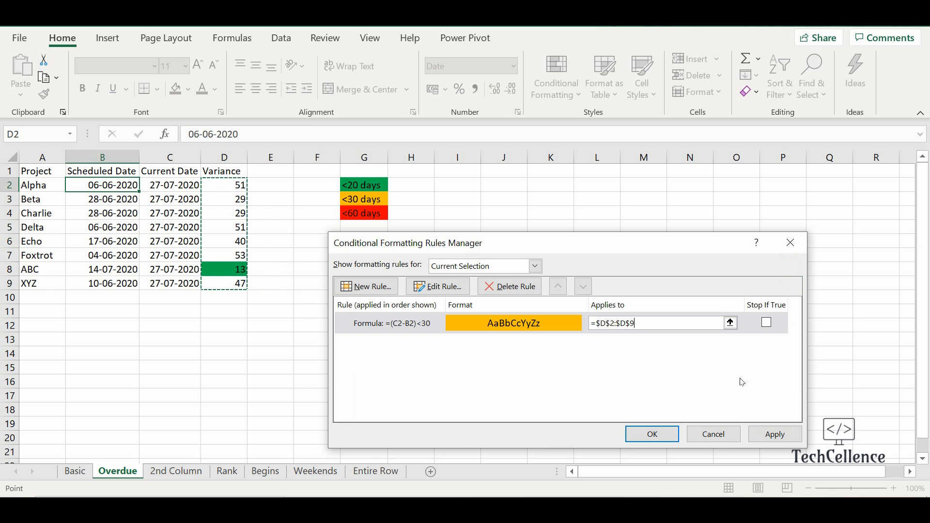
{"action": "left_click", "coordinate": [774, 434]}
List the rules of this worksheet, move the green rule above the gold one with Stop If True enabled, and apply
{"action": "left_click", "coordinate": [535, 266]}
{"action": "left_click", "coordinate": [482, 286]}
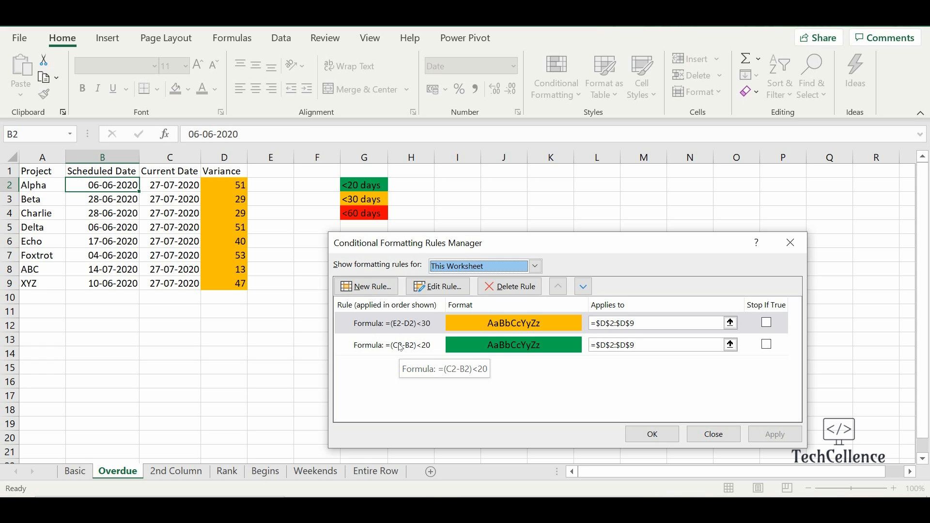
{"action": "left_click", "coordinate": [401, 347]}
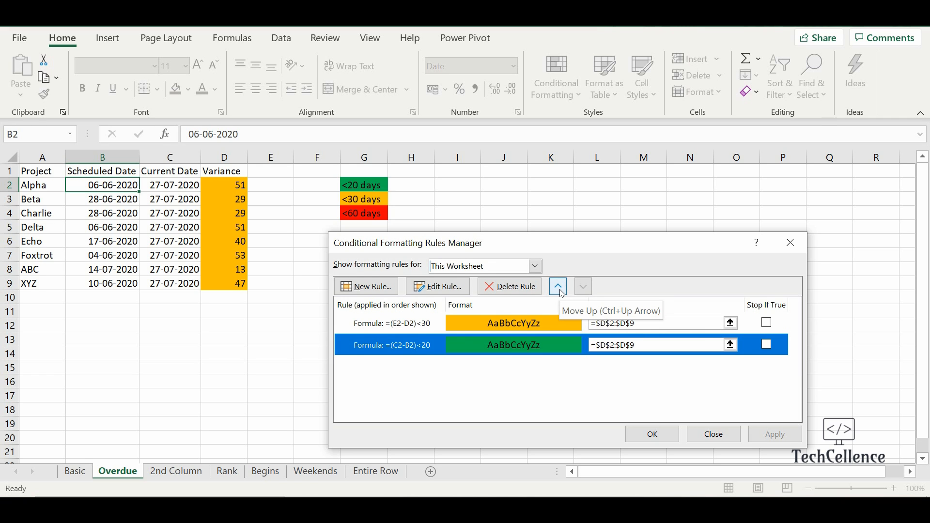
{"action": "left_click", "coordinate": [559, 290]}
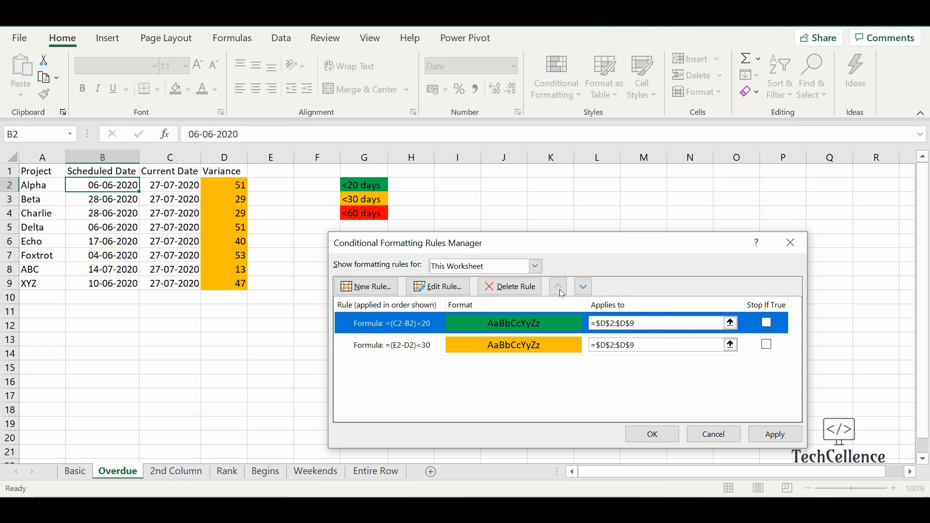
{"action": "left_click", "coordinate": [767, 323]}
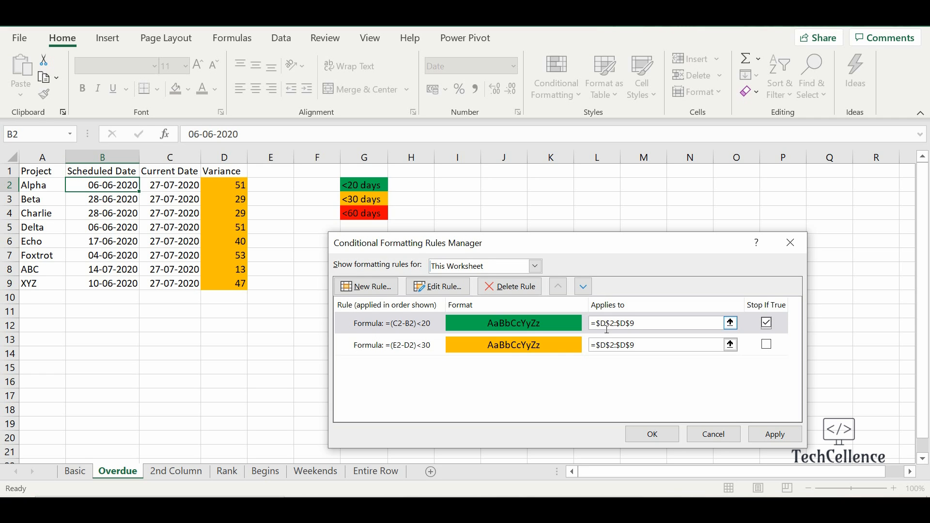
{"action": "left_click", "coordinate": [762, 434]}
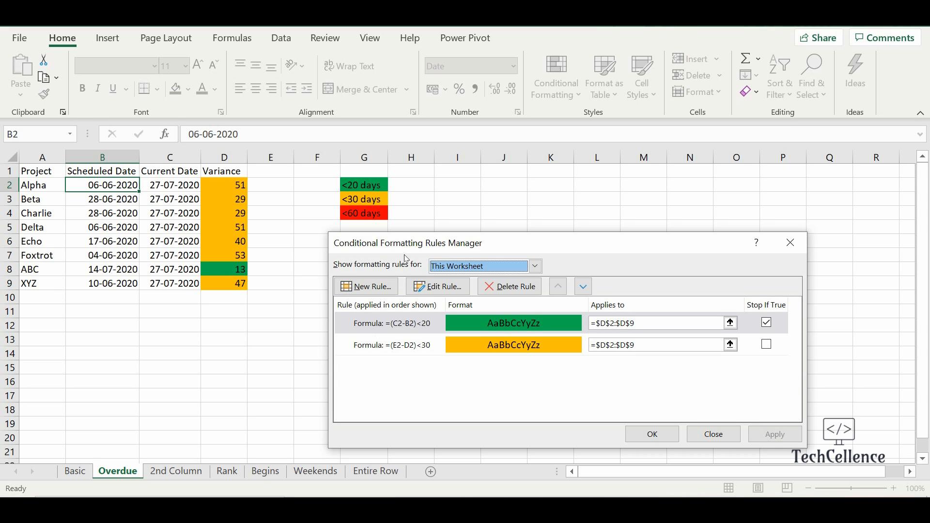
Start another formula-based formatting rule with the formula =($C$2-$B$2)<60
{"action": "left_click", "coordinate": [377, 286]}
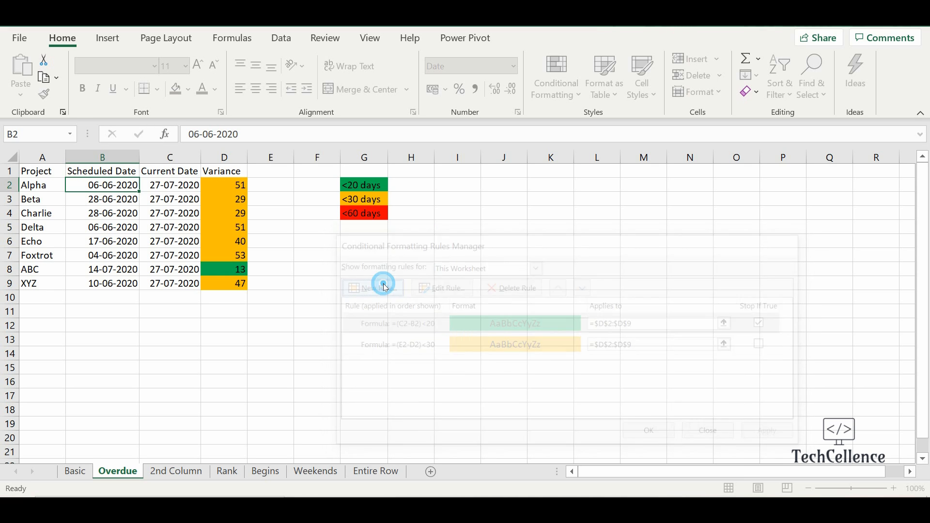
{"action": "left_click", "coordinate": [454, 313]}
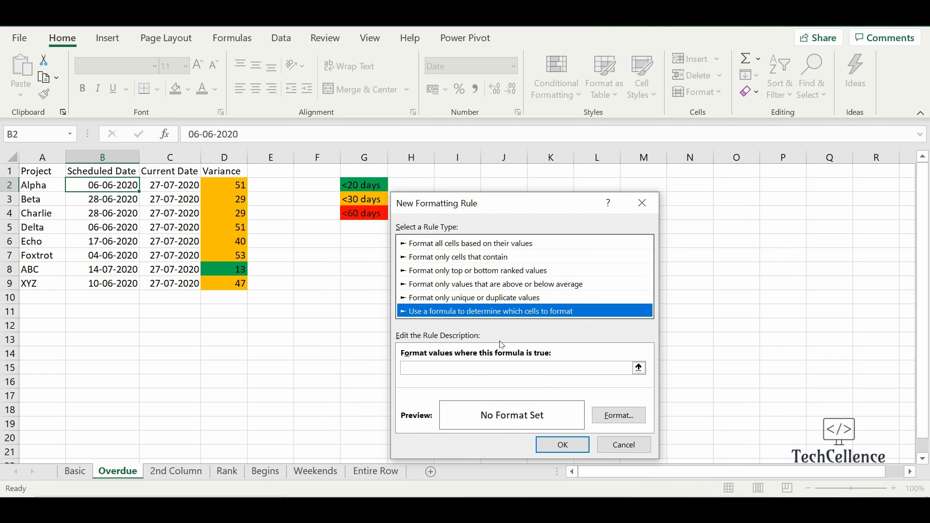
{"action": "left_click", "coordinate": [639, 369]}
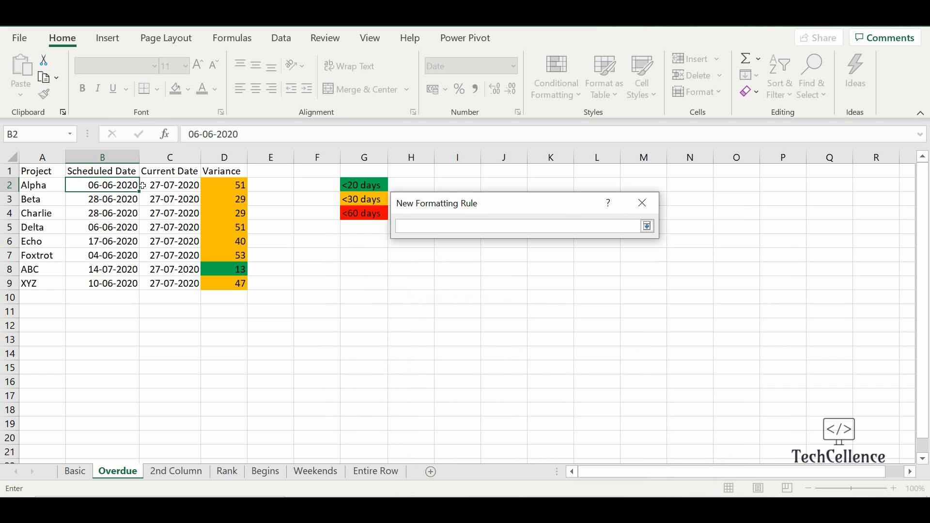
{"action": "left_click", "coordinate": [191, 187]}
{"action": "type", "text": "-"}
{"action": "left_click", "coordinate": [93, 186]}
{"action": "type", "text": ")"}
{"action": "type", "text": "("}
{"action": "left_click", "coordinate": [647, 226]}
Make the cell references in the <60 rule's formula relative so it reads =(C2-B2)<60
{"action": "left_click", "coordinate": [426, 370]}
{"action": "key", "text": "F4"}
{"action": "key", "text": "F4"}
{"action": "key", "text": "F4"}
{"action": "left_click", "coordinate": [425, 369]}
{"action": "key", "text": "F4"}
{"action": "key", "text": "F4"}
{"action": "key", "text": "F4"}
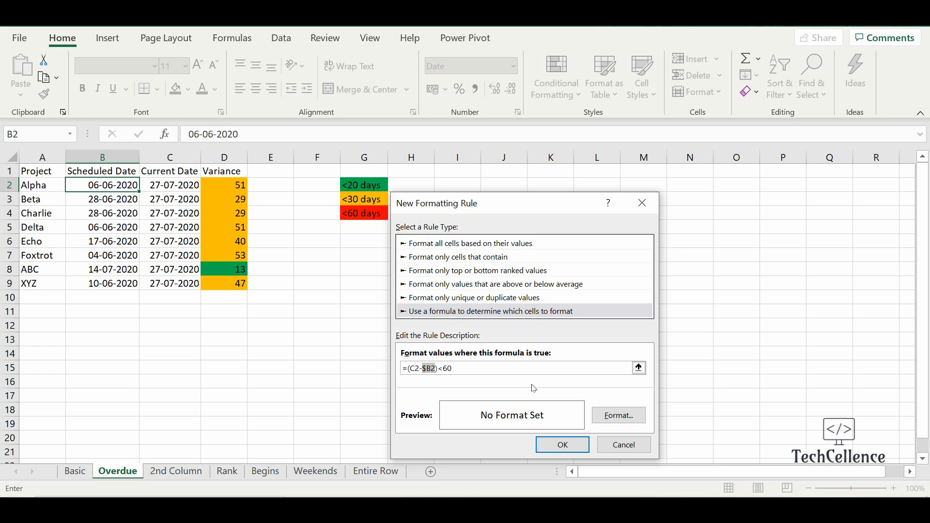
Give the <60 rule a red background fill and accept the rule
{"action": "left_click", "coordinate": [619, 415]}
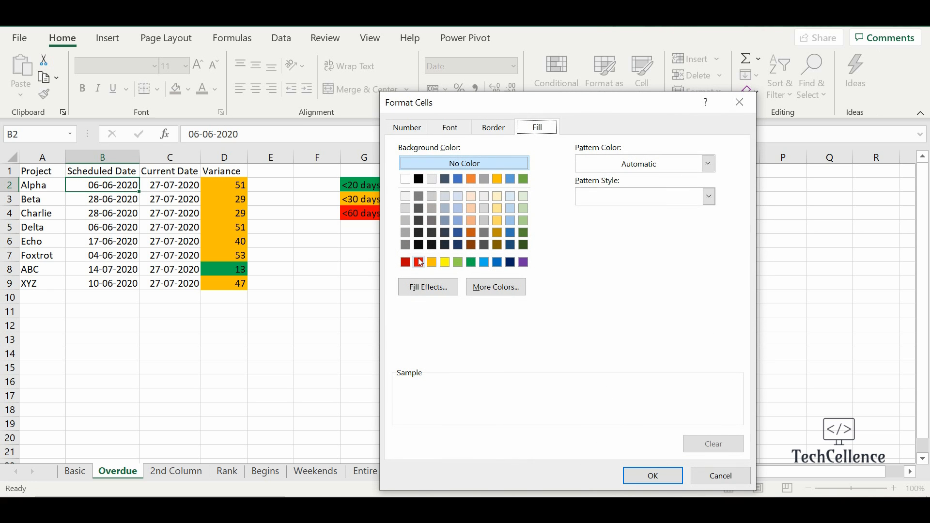
{"action": "left_click", "coordinate": [419, 262]}
{"action": "left_click", "coordinate": [669, 478]}
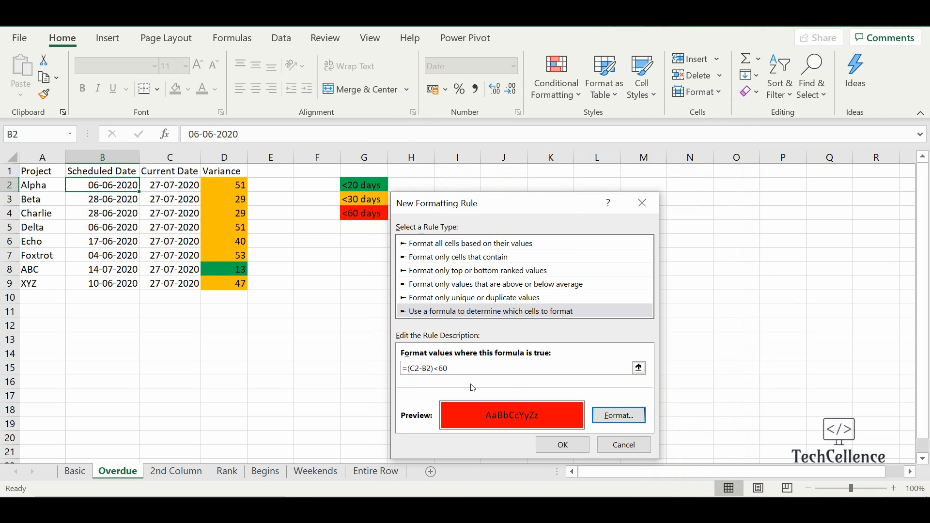
{"action": "left_click", "coordinate": [569, 446]}
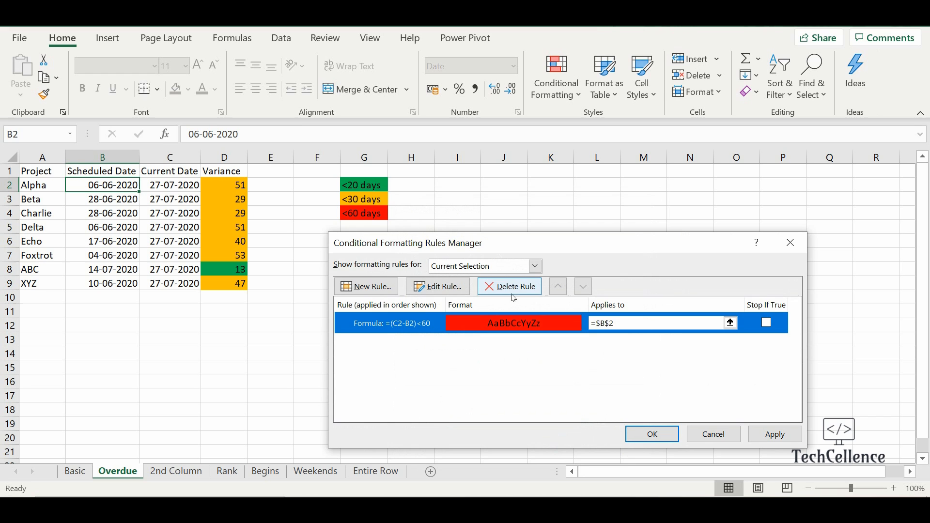
Set the red rule's range to the variance cells =$D$2:$D$9 and apply it
{"action": "left_click", "coordinate": [731, 322]}
{"action": "left_click_drag", "start_coordinate": [236, 185], "coordinate": [238, 290]}
{"action": "left_click", "coordinate": [796, 267]}
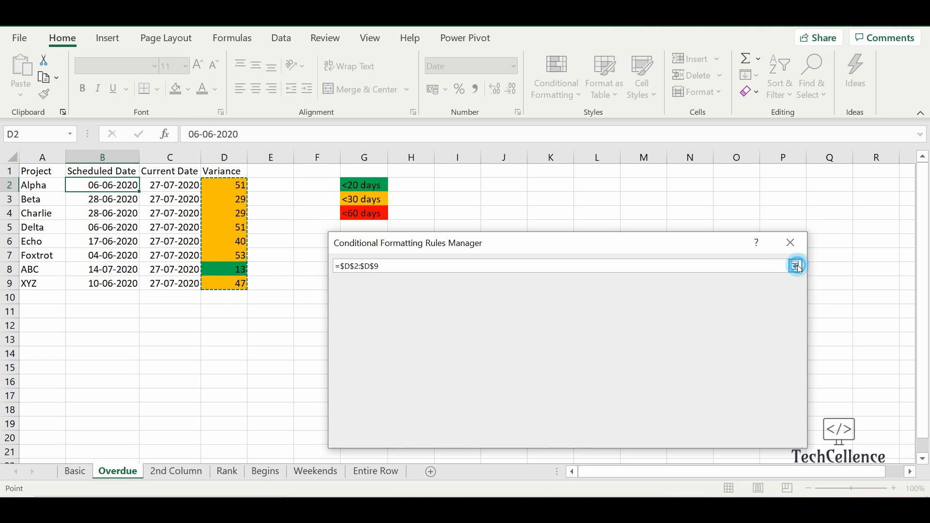
{"action": "left_click", "coordinate": [762, 438]}
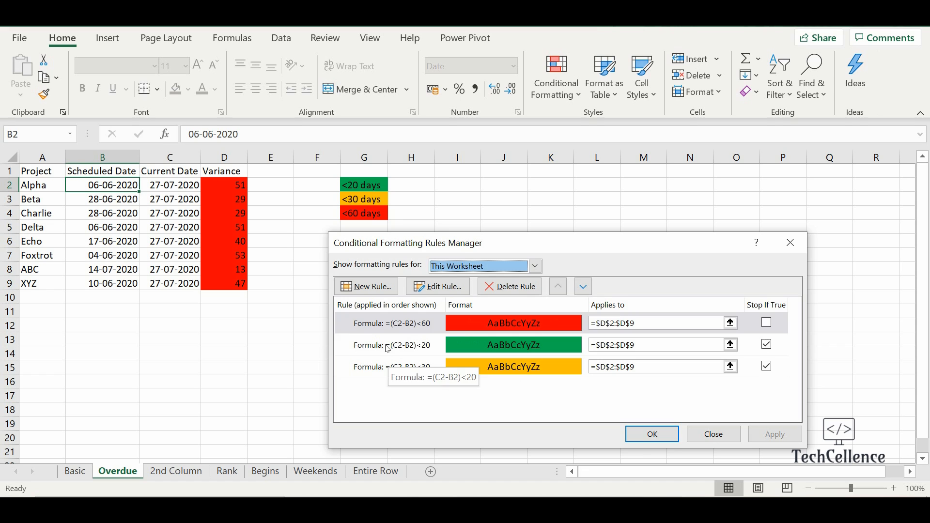
Reorder the rules to green <20, gold <30, red <60, then apply the order and close the rules manager
{"action": "left_click", "coordinate": [388, 346]}
{"action": "left_click", "coordinate": [558, 286]}
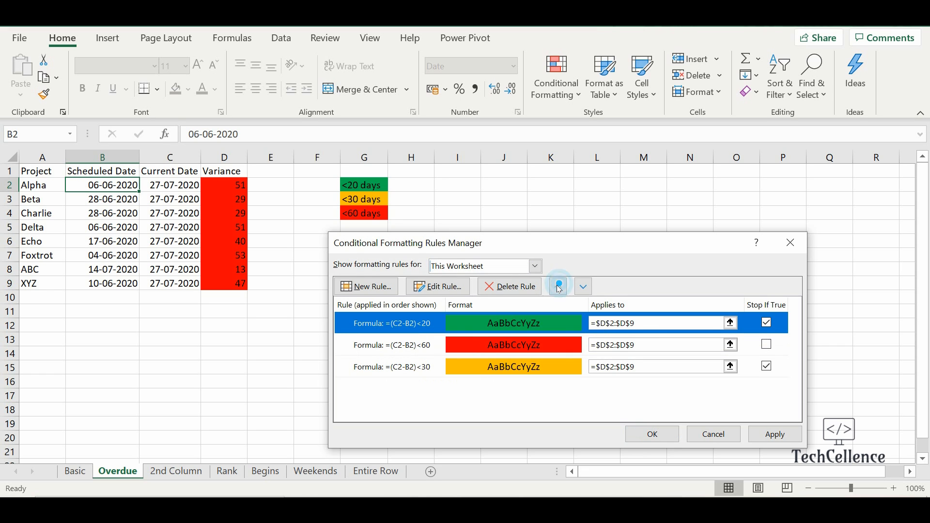
{"action": "left_click", "coordinate": [414, 363]}
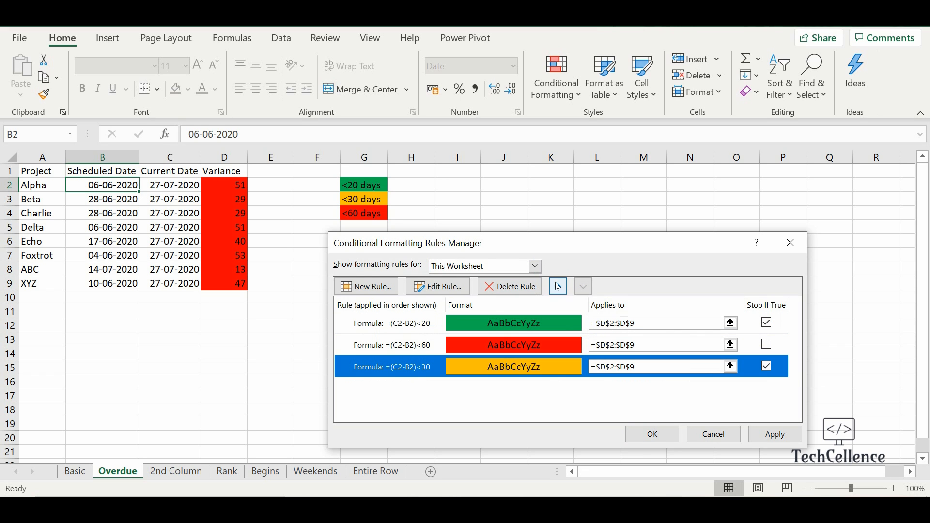
{"action": "left_click", "coordinate": [562, 289]}
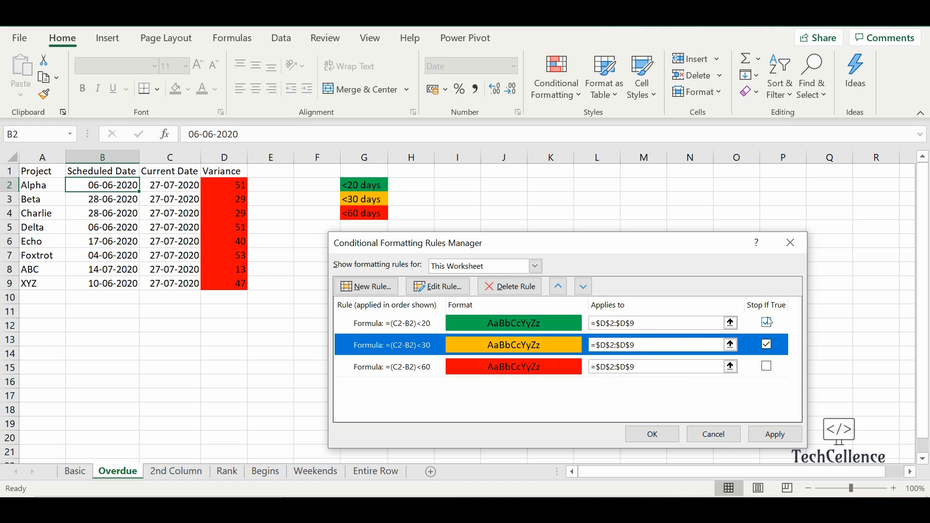
{"action": "left_click", "coordinate": [778, 433]}
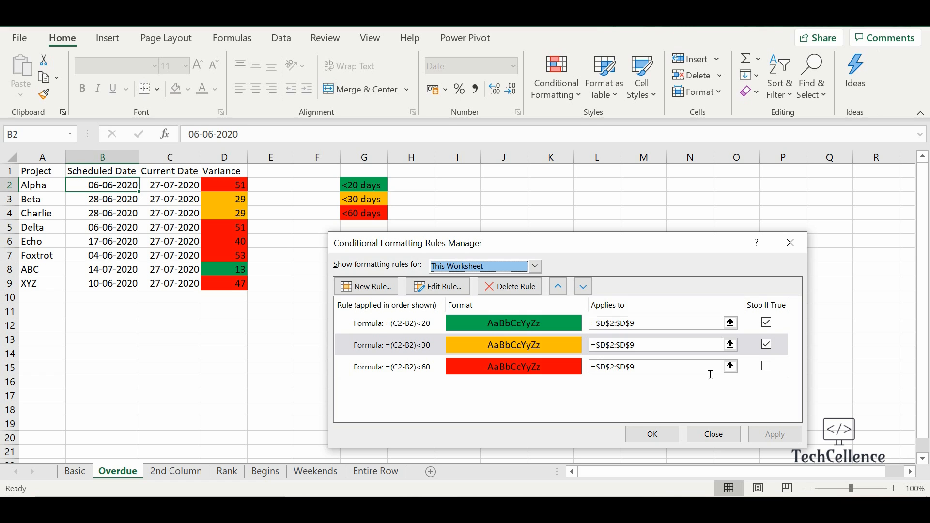
{"action": "left_click", "coordinate": [651, 431]}
Check the colored variances of ABC, Beta, Charlie, Alpha and Foxtrot against the day-threshold legend
{"action": "left_click", "coordinate": [395, 353]}
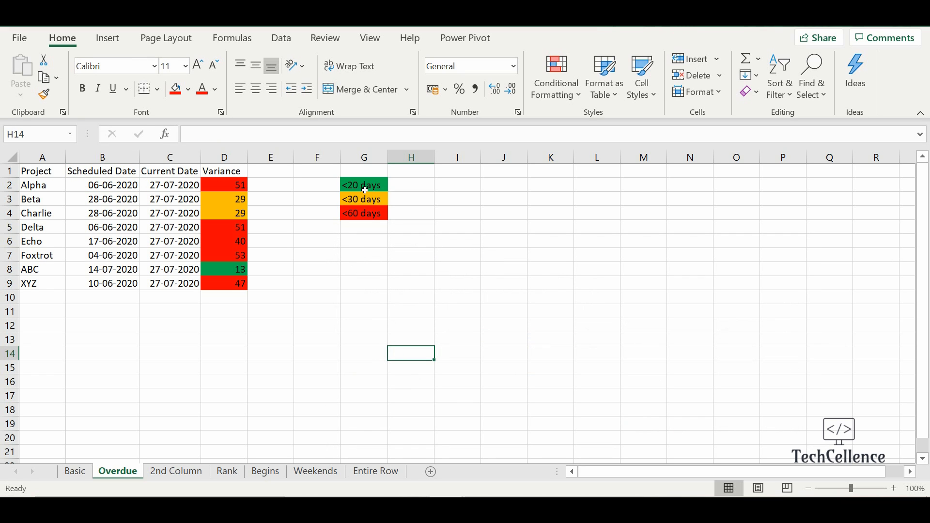
{"action": "left_click", "coordinate": [238, 270]}
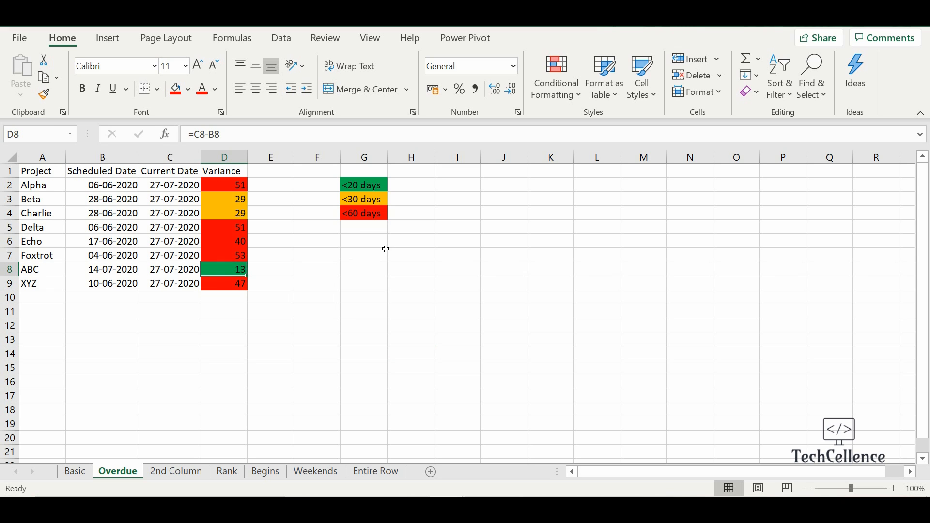
{"action": "left_click", "coordinate": [241, 204]}
{"action": "left_click", "coordinate": [237, 214]}
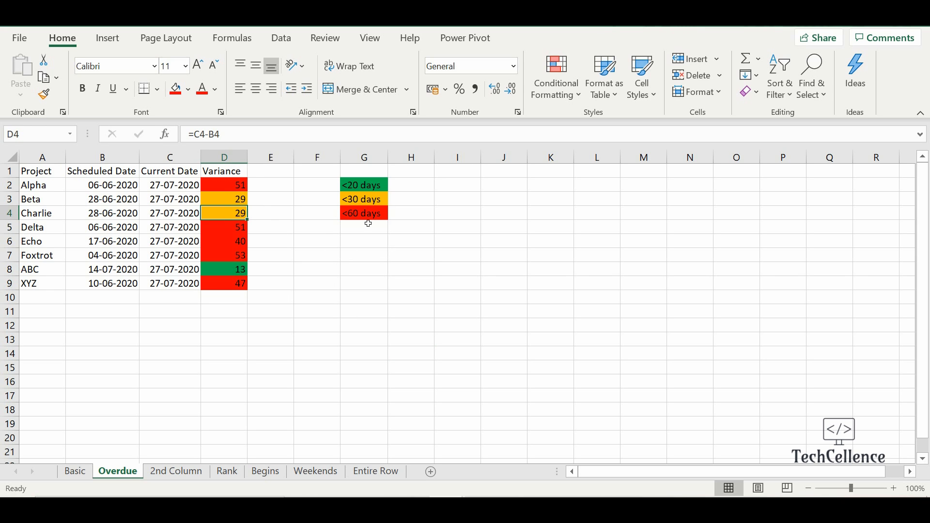
{"action": "left_click", "coordinate": [235, 184]}
{"action": "left_click", "coordinate": [242, 255]}
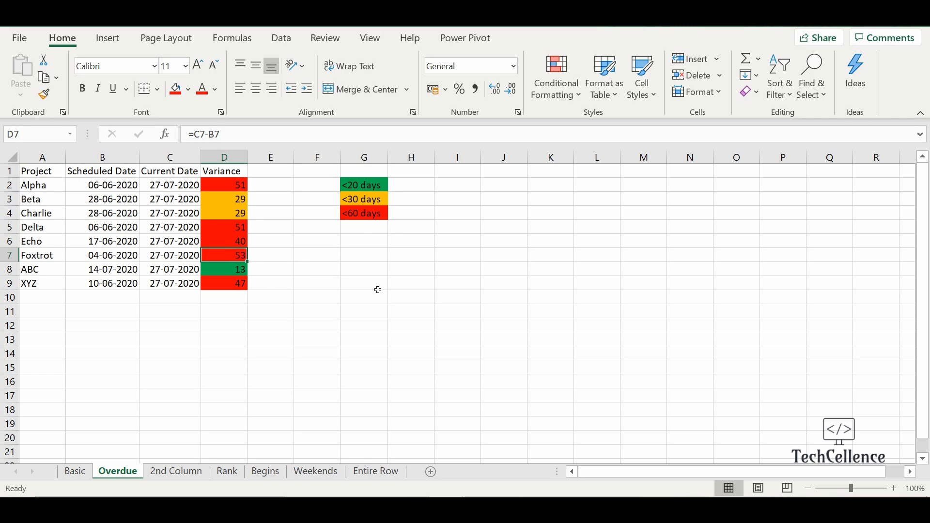
Switch to the 2nd Column sheet and clear the selection of the name column
{"action": "left_click", "coordinate": [180, 473]}
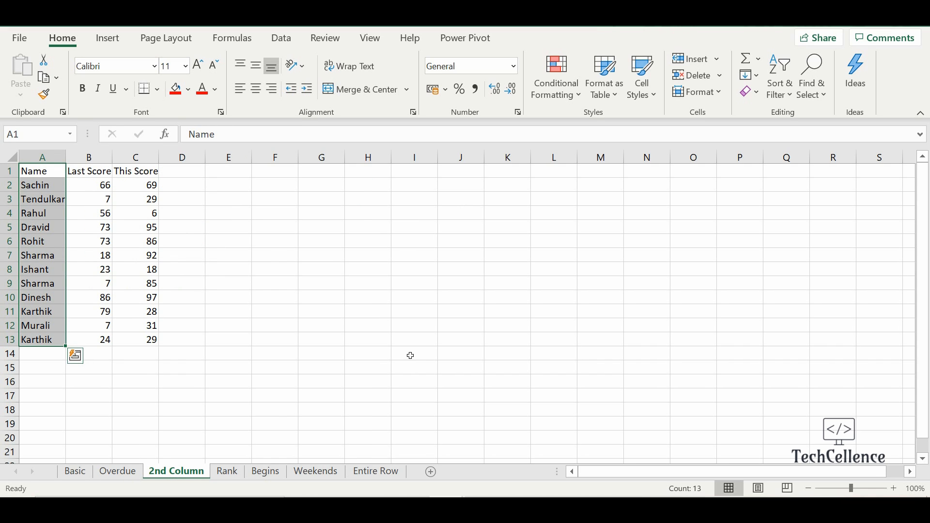
{"action": "left_click", "coordinate": [251, 351]}
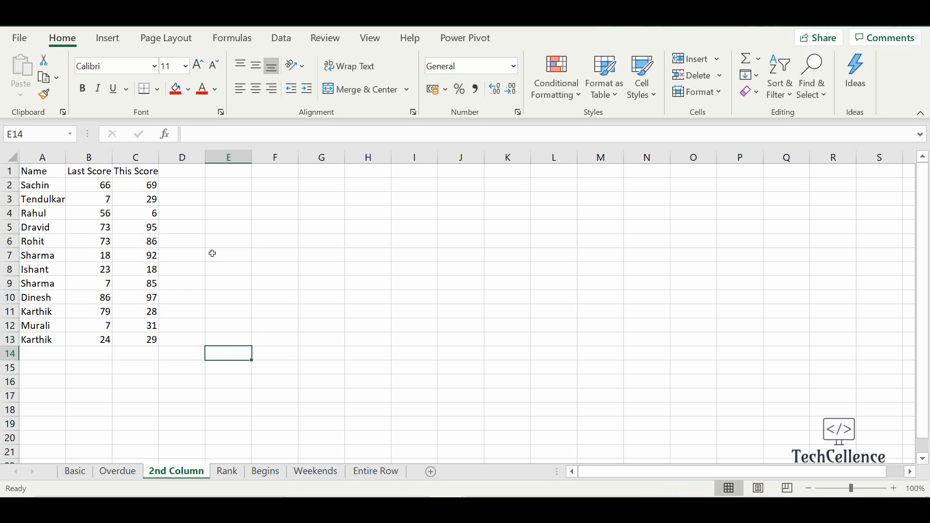
Compare the Last Score and This Score values in the first data row
{"action": "left_click", "coordinate": [44, 183]}
{"action": "left_click", "coordinate": [106, 191]}
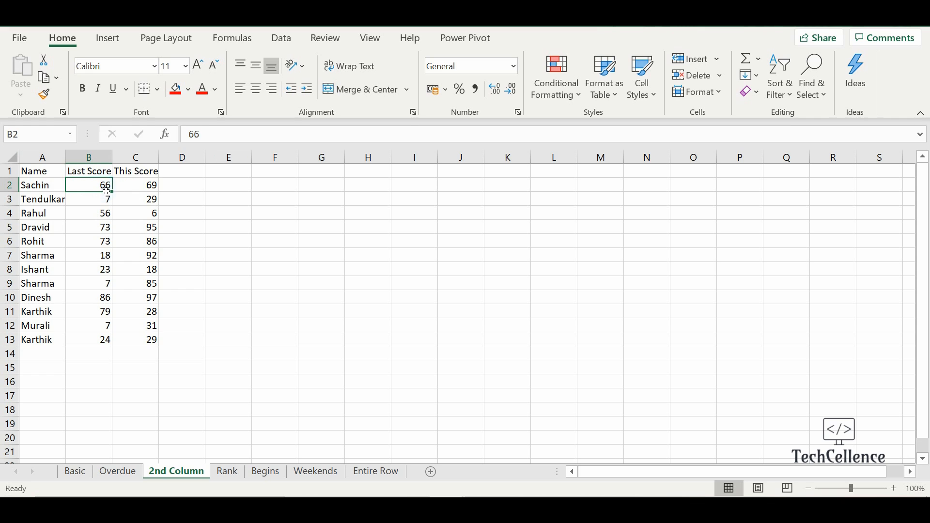
{"action": "left_click", "coordinate": [156, 189]}
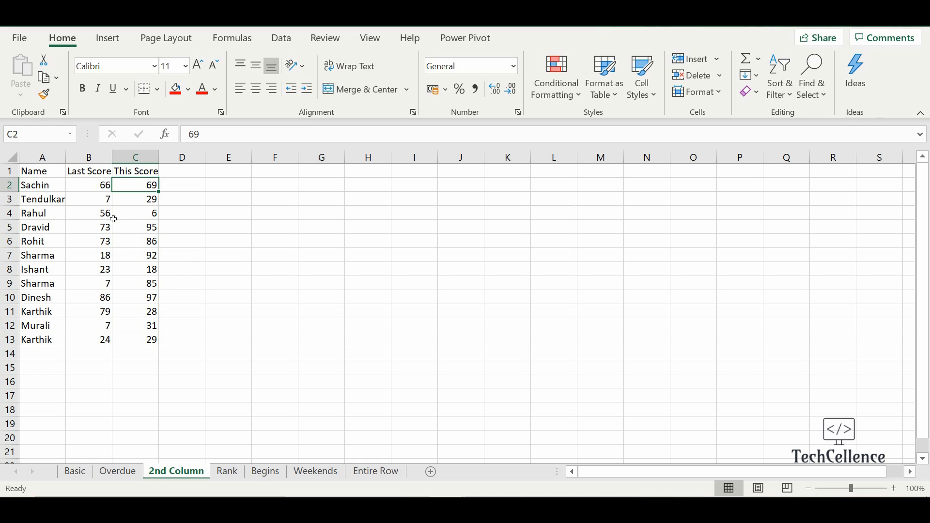
{"action": "left_click", "coordinate": [101, 187]}
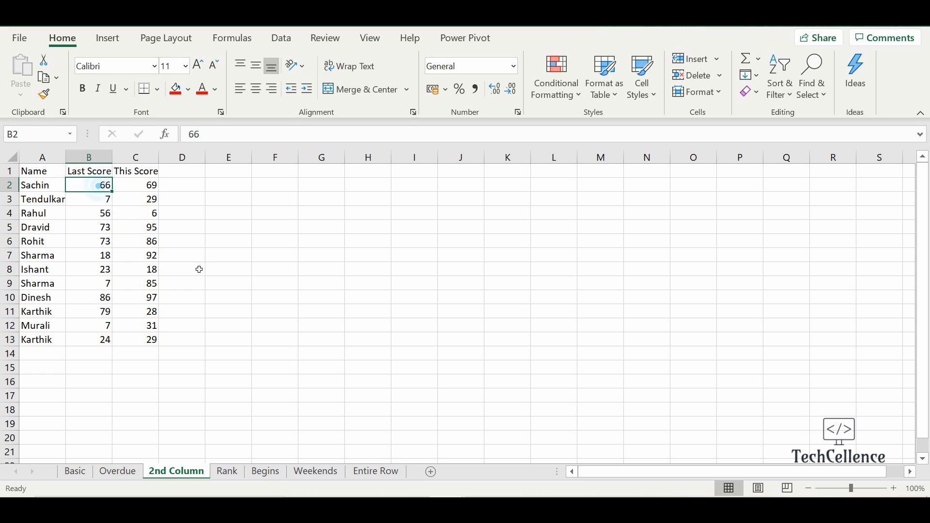
Start a formula-based formatting rule for cell C2 with the condition =$C$2>$B$2
{"action": "left_click", "coordinate": [136, 186]}
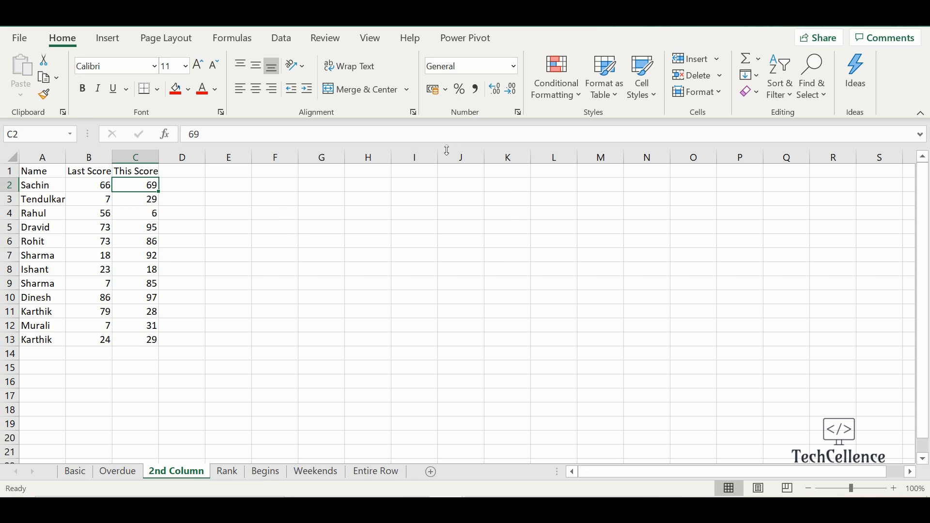
{"action": "left_click", "coordinate": [567, 90]}
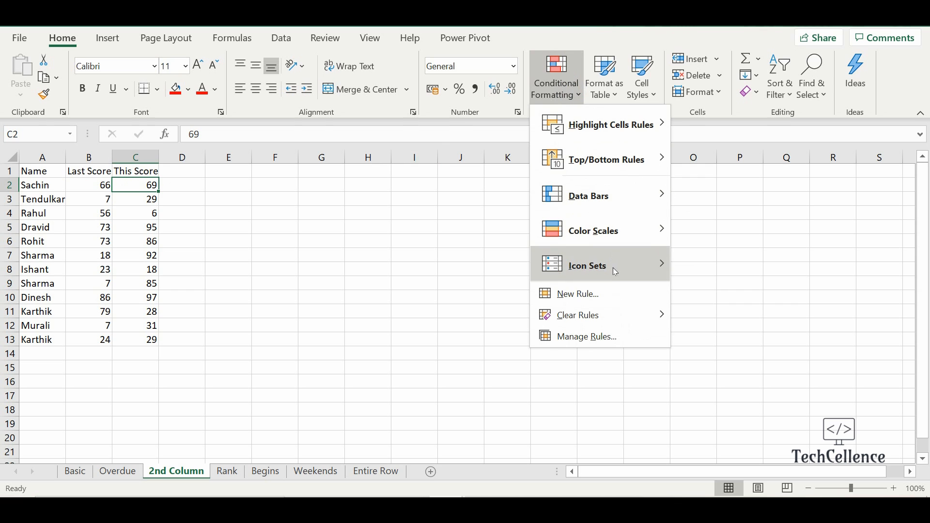
{"action": "left_click", "coordinate": [602, 294]}
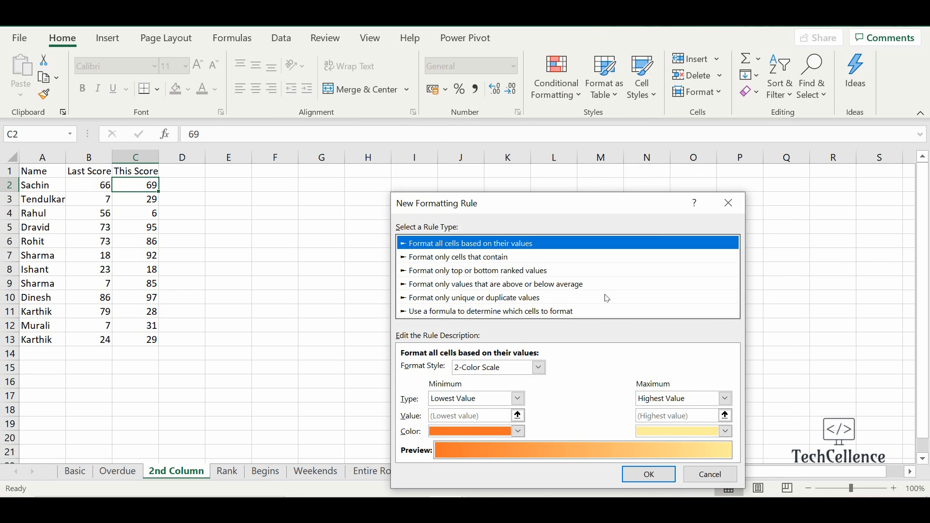
{"action": "left_click", "coordinate": [518, 312]}
{"action": "left_click_drag", "start_coordinate": [552, 206], "coordinate": [495, 111]}
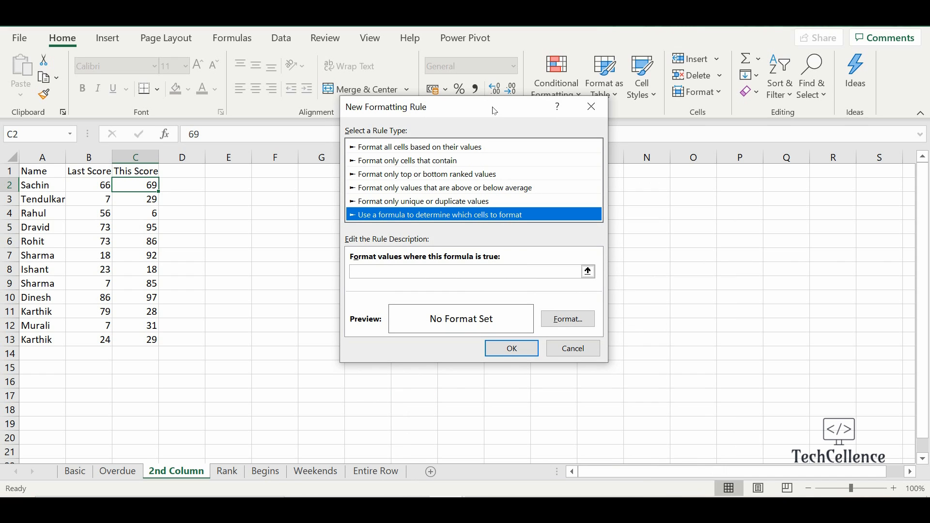
{"action": "left_click", "coordinate": [380, 272]}
{"action": "left_click", "coordinate": [384, 274]}
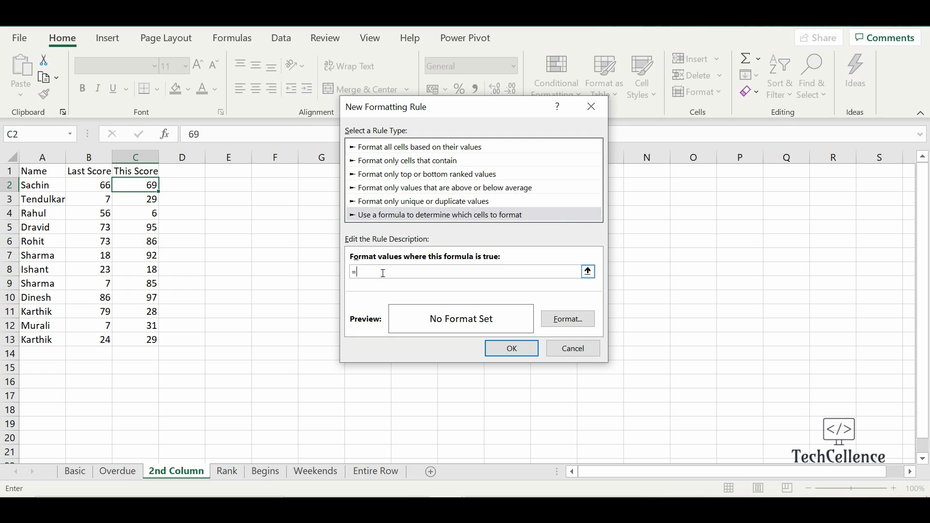
{"action": "left_click", "coordinate": [148, 189]}
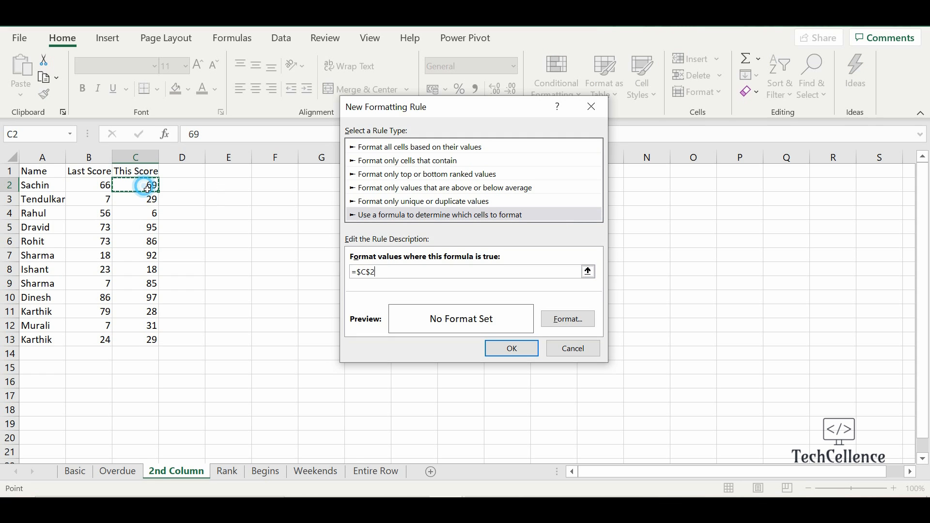
{"action": "left_click", "coordinate": [88, 189]}
Give the new rule a light green fill and create it on the first This Score cell
{"action": "left_click", "coordinate": [570, 318]}
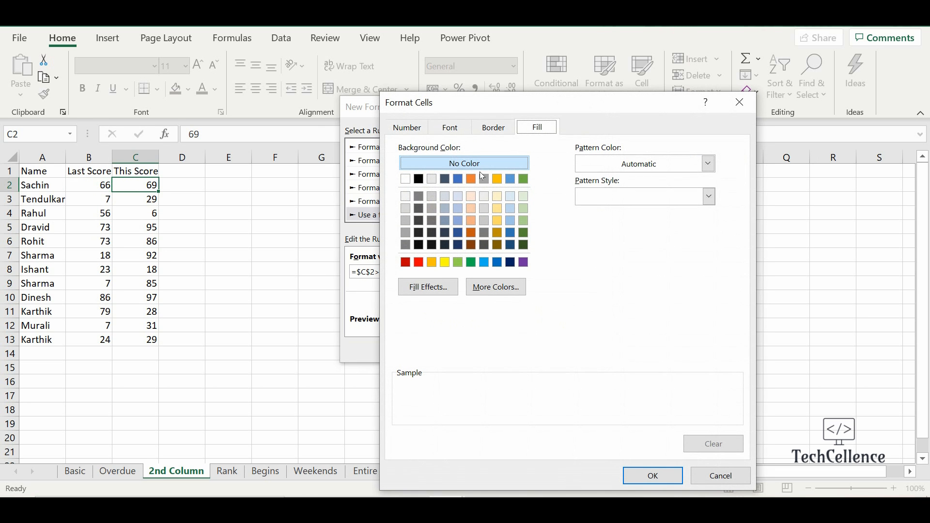
{"action": "left_click", "coordinate": [461, 263]}
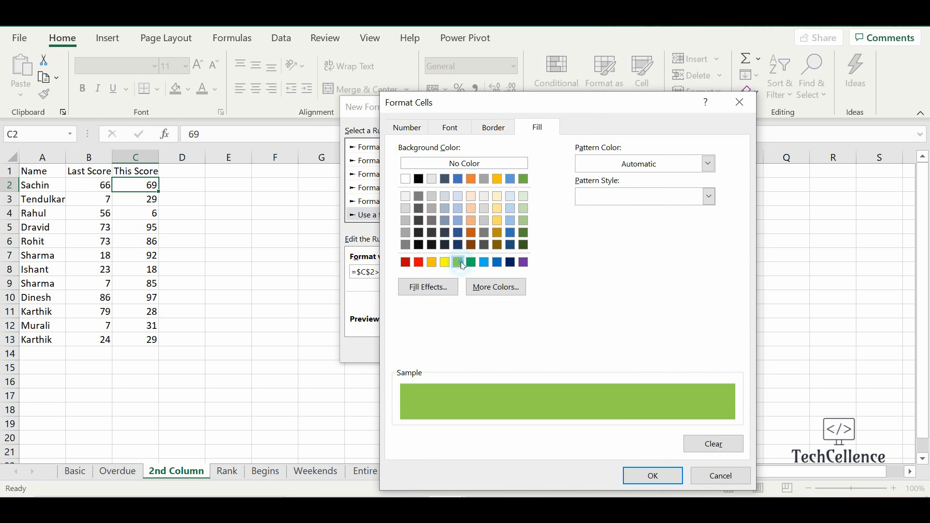
{"action": "left_click", "coordinate": [652, 476]}
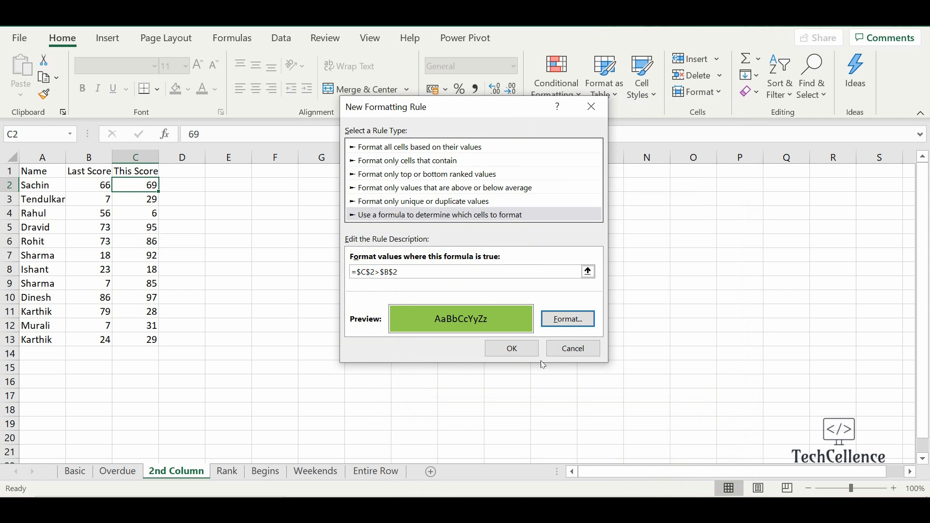
{"action": "left_click", "coordinate": [517, 353]}
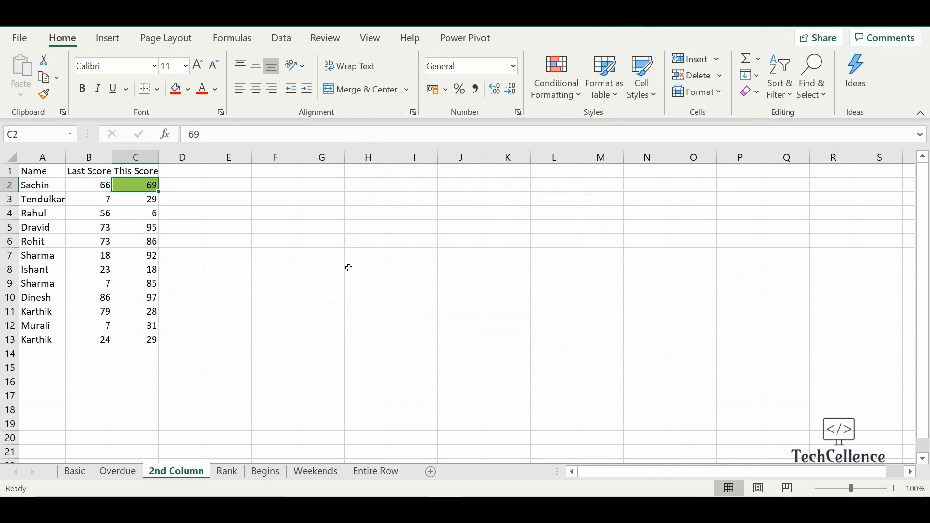
Extend the green rule's range to all This Score values, =$C$2:$C$13, and apply it
{"action": "left_click", "coordinate": [557, 78]}
{"action": "left_click", "coordinate": [592, 334]}
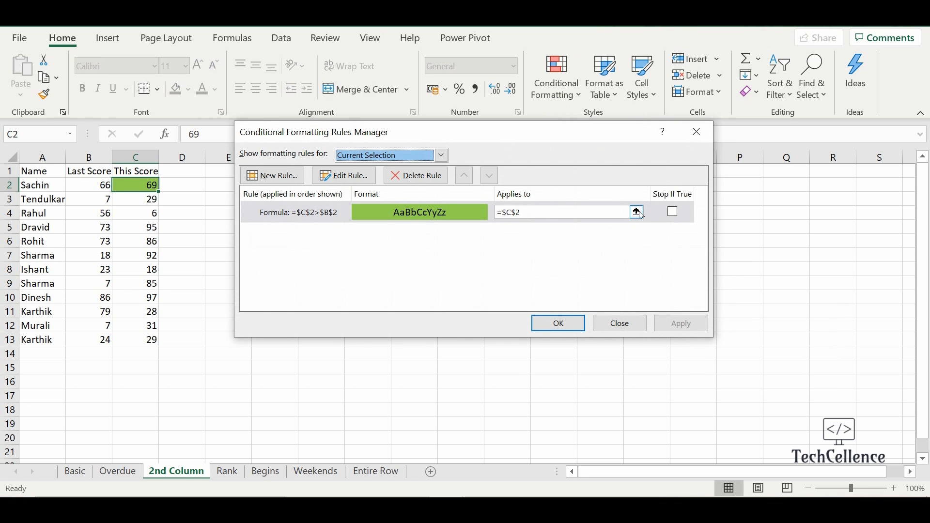
{"action": "left_click", "coordinate": [641, 215]}
{"action": "left_click_drag", "start_coordinate": [145, 187], "coordinate": [157, 340]}
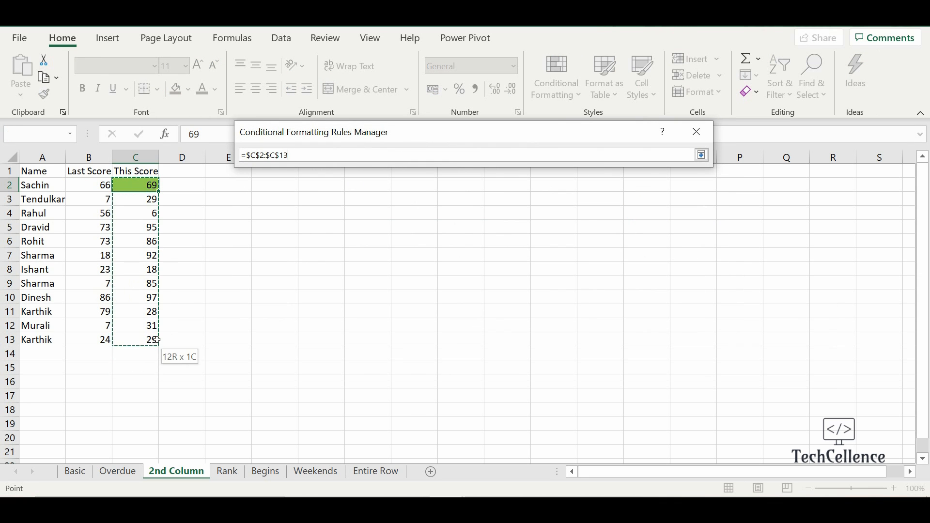
{"action": "left_click", "coordinate": [701, 155]}
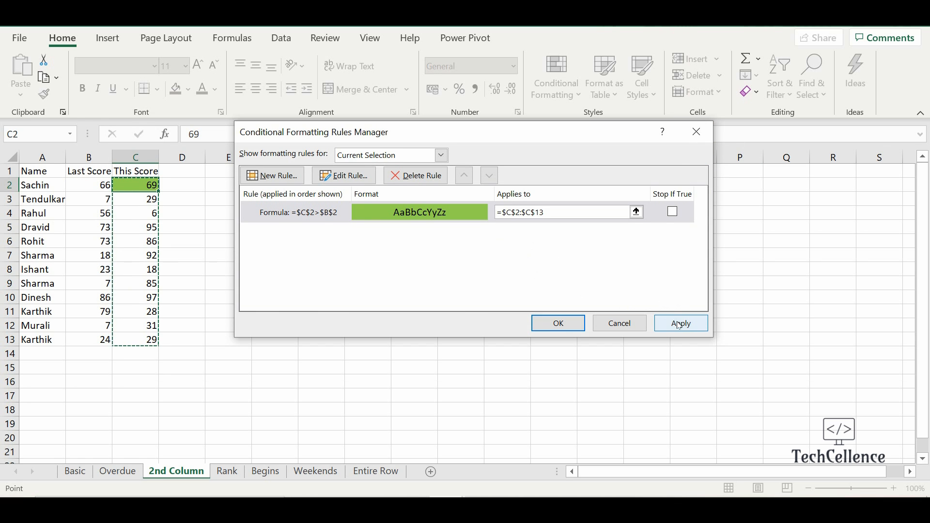
{"action": "left_click", "coordinate": [681, 325]}
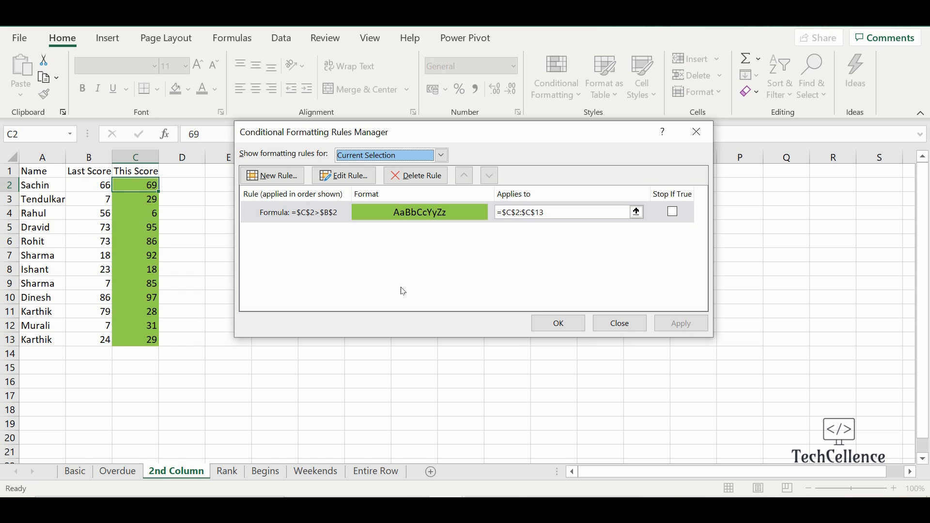
Change the green rule's formula to the relative references =C2>B2, apply it and close the rules manager
{"action": "left_click", "coordinate": [308, 213]}
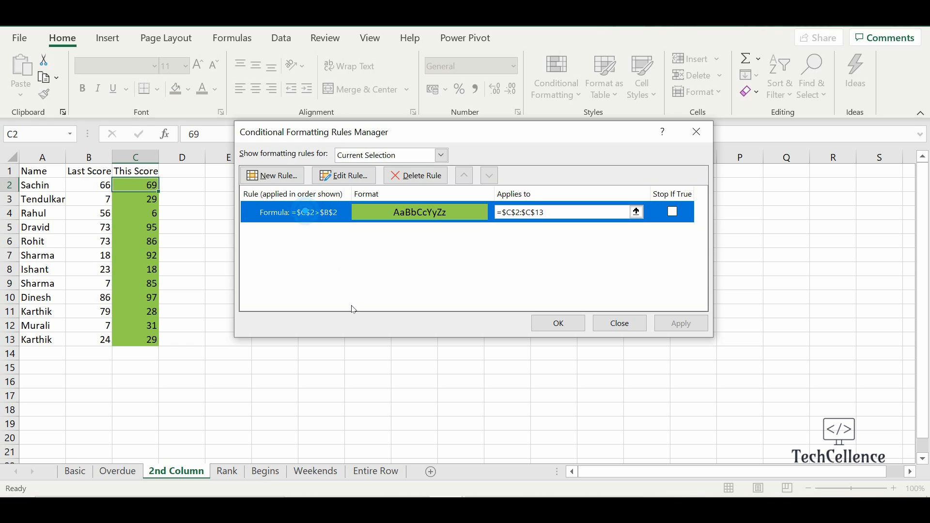
{"action": "left_click", "coordinate": [352, 180]}
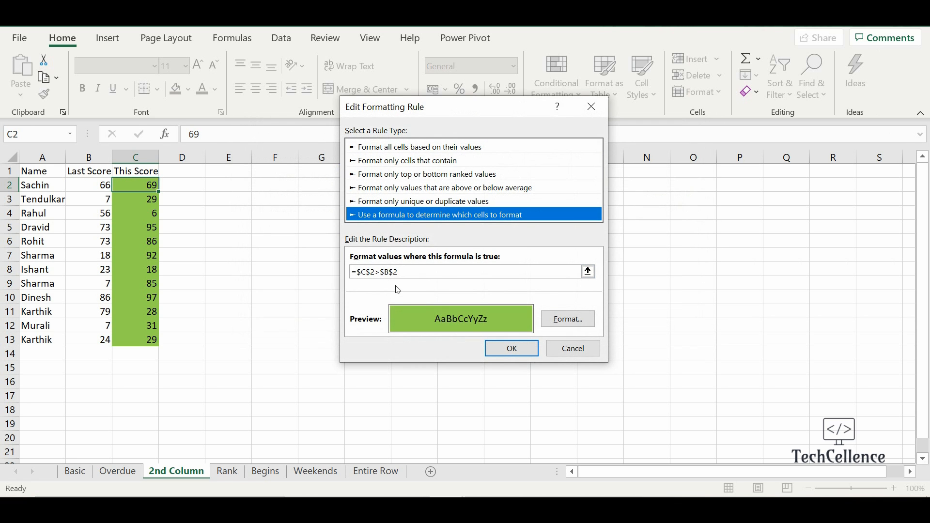
{"action": "left_click", "coordinate": [367, 272]}
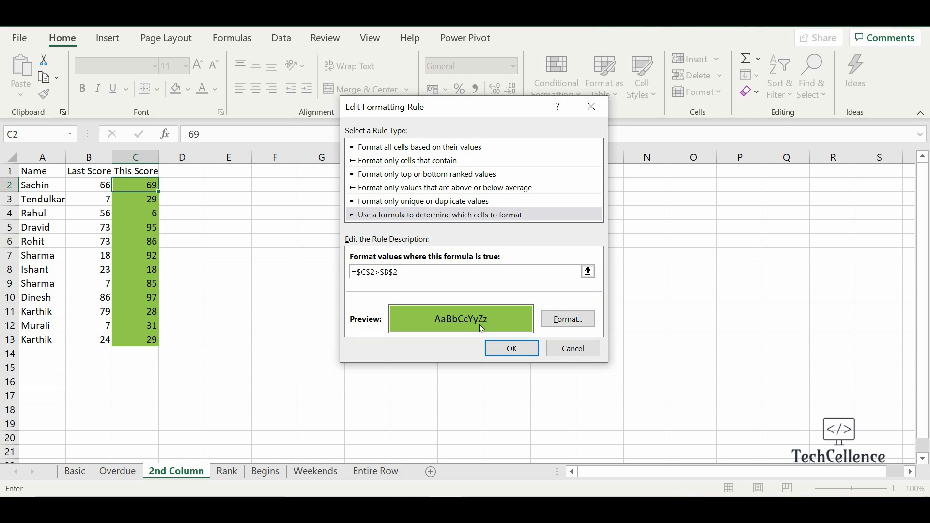
{"action": "key", "text": "F4"}
{"action": "key", "text": "F4"}
{"action": "key", "text": "F4"}
{"action": "left_click", "coordinate": [382, 272]}
{"action": "key", "text": "F4"}
{"action": "key", "text": "F4"}
{"action": "key", "text": "F4"}
{"action": "left_click", "coordinate": [504, 349]}
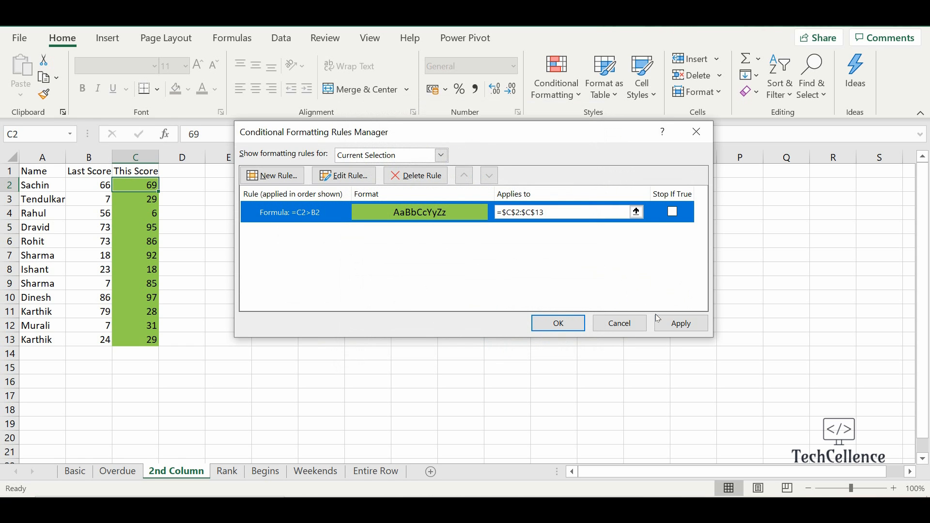
{"action": "left_click", "coordinate": [679, 323]}
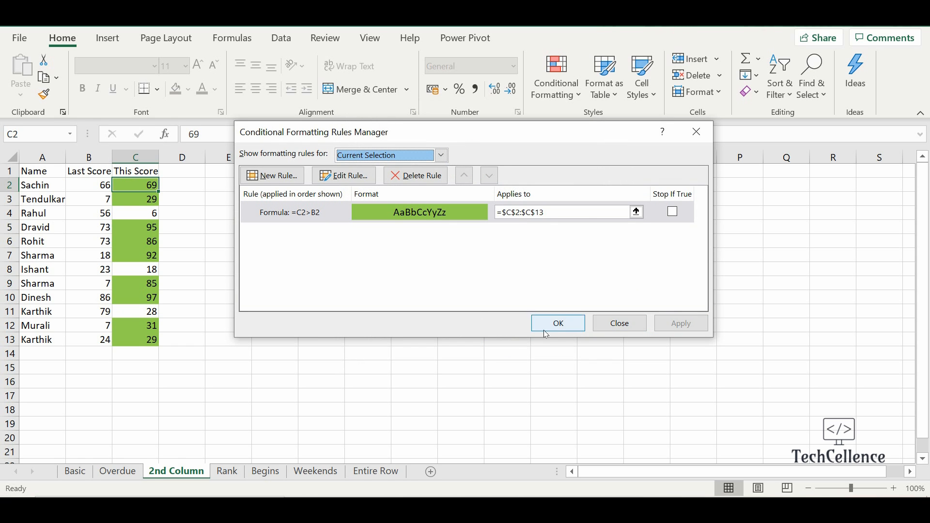
{"action": "left_click", "coordinate": [564, 322]}
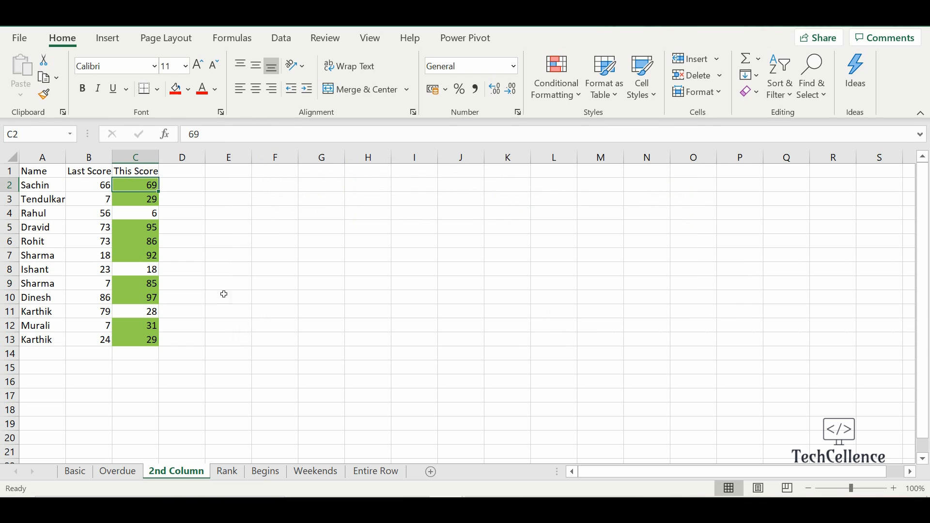
{"action": "left_click", "coordinate": [264, 286]}
Switch to the Rank sheet and review the color legend's score thresholds from >90 down to <35
{"action": "left_click", "coordinate": [227, 471]}
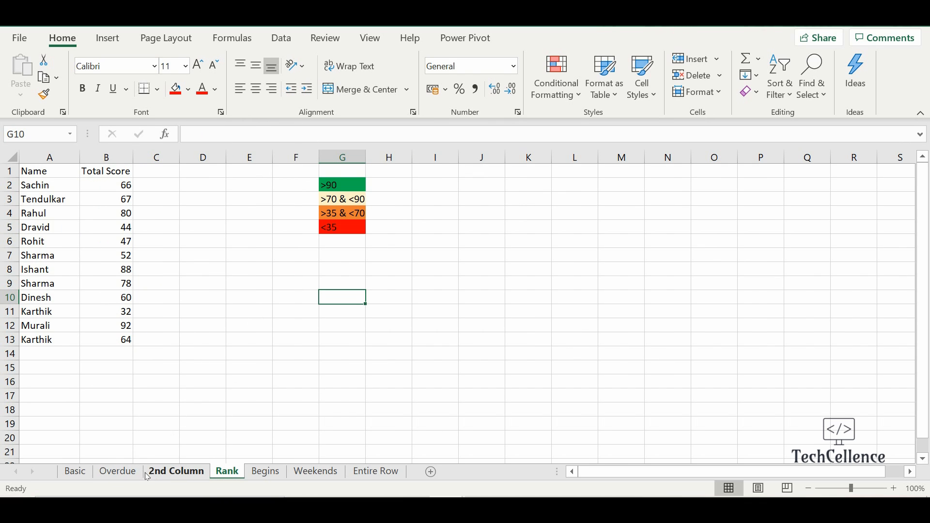
{"action": "left_click", "coordinate": [120, 472]}
{"action": "left_click", "coordinate": [233, 478]}
{"action": "left_click", "coordinate": [342, 184]}
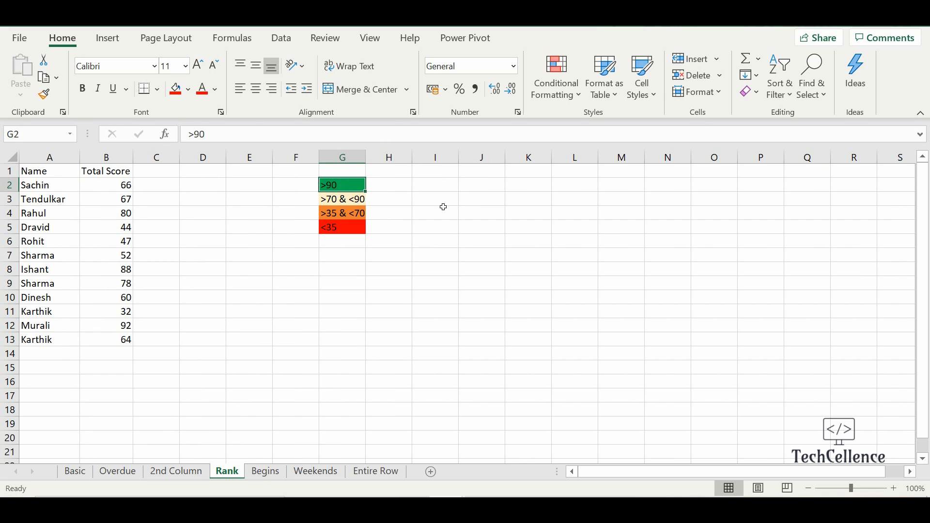
{"action": "left_click", "coordinate": [348, 199]}
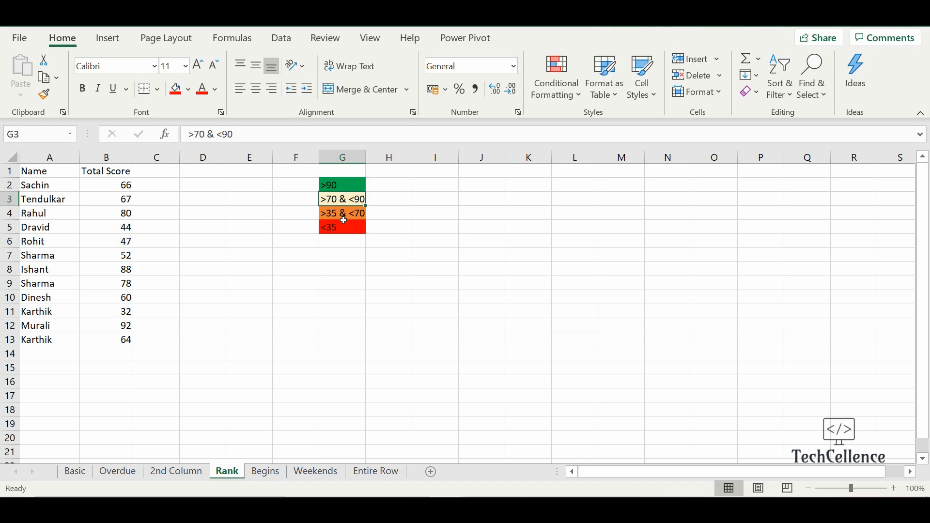
{"action": "left_click", "coordinate": [346, 219]}
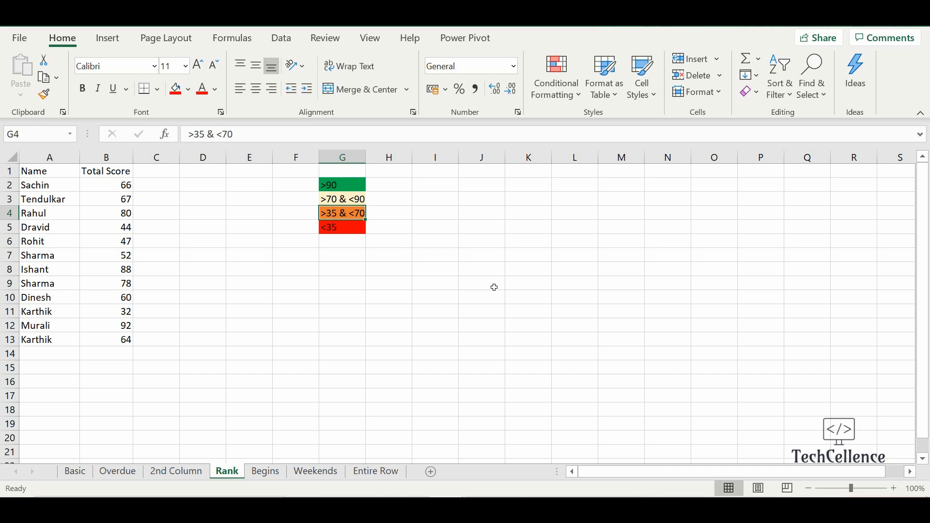
{"action": "left_click", "coordinate": [345, 227]}
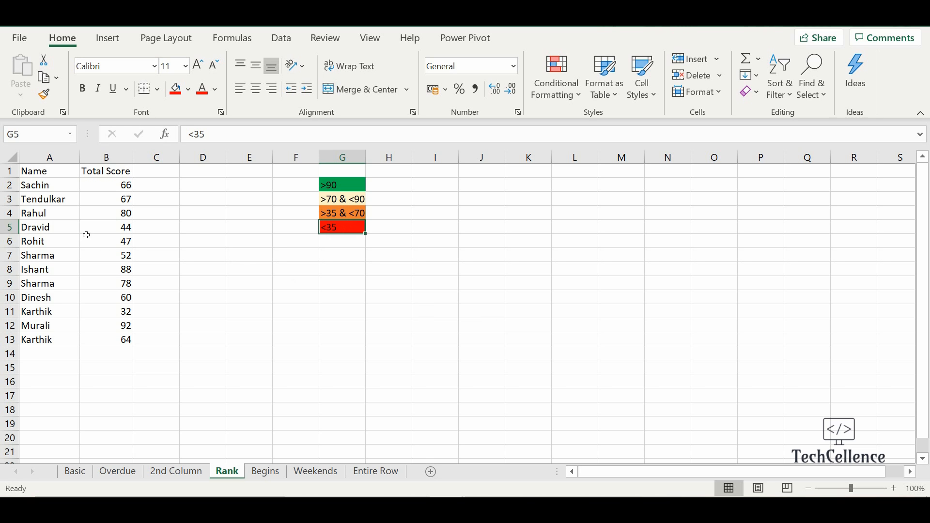
Start a formula-based formatting rule for the first Total Score cell with the relative condition =B2>90
{"action": "left_click", "coordinate": [124, 188]}
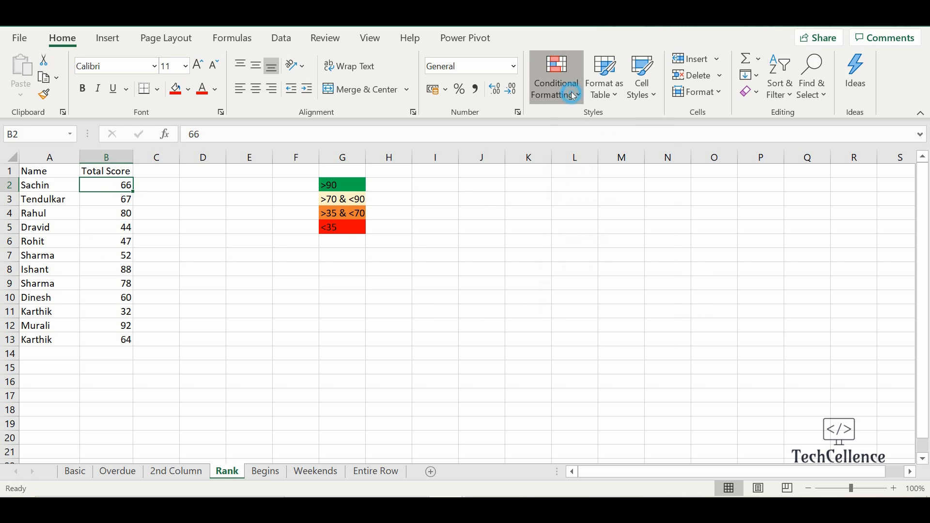
{"action": "left_click", "coordinate": [557, 78]}
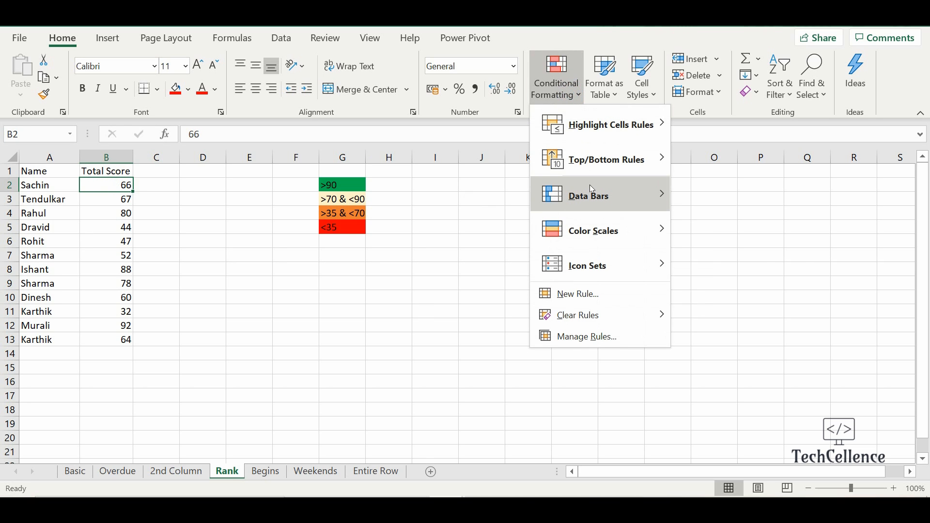
{"action": "left_click", "coordinate": [606, 293]}
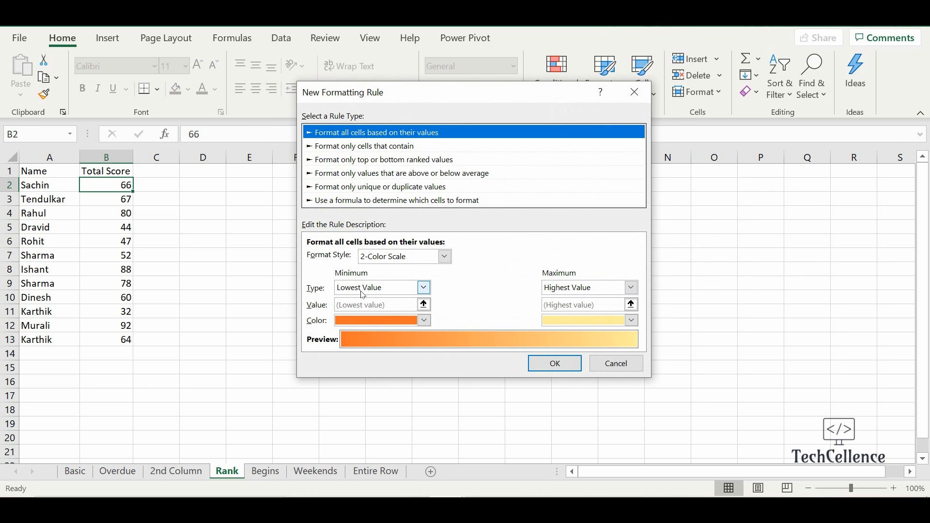
{"action": "left_click", "coordinate": [357, 201]}
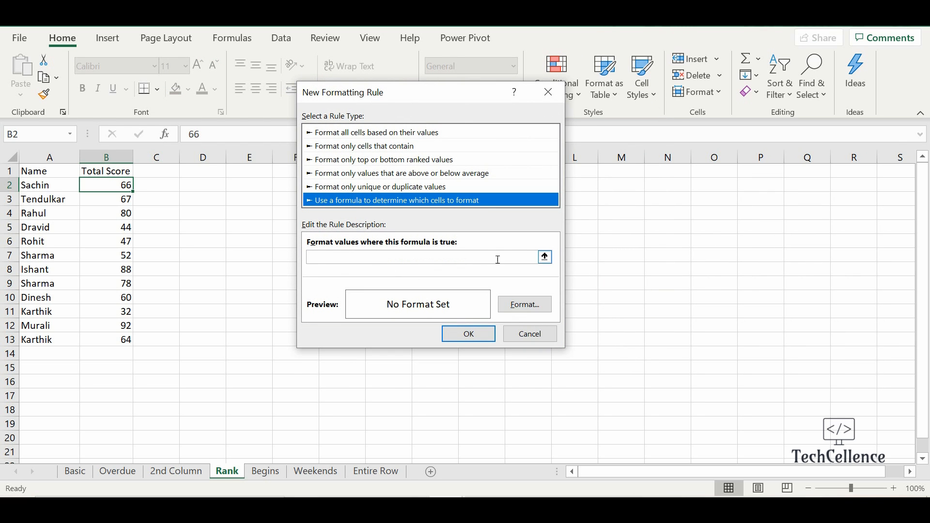
{"action": "left_click_drag", "start_coordinate": [443, 90], "coordinate": [588, 116]}
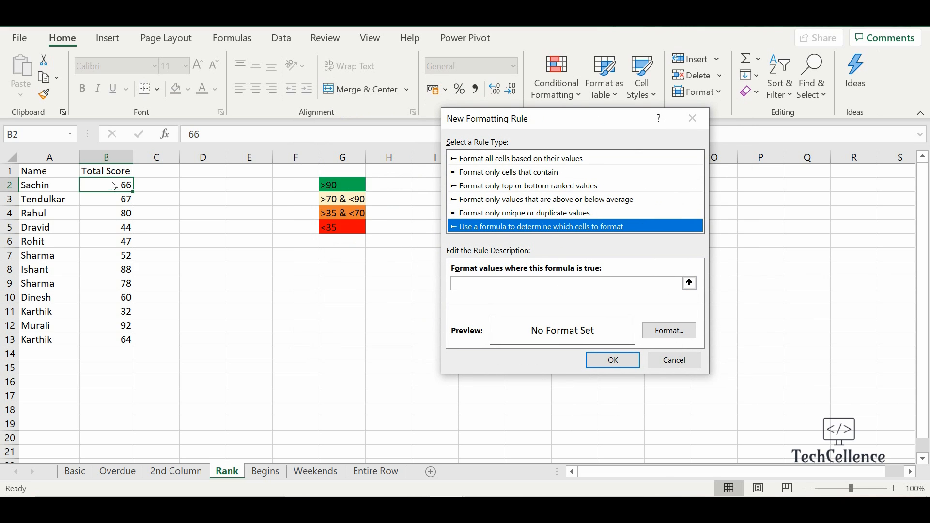
{"action": "left_click", "coordinate": [689, 283]}
{"action": "left_click", "coordinate": [107, 186]}
{"action": "type", "text": ">90"}
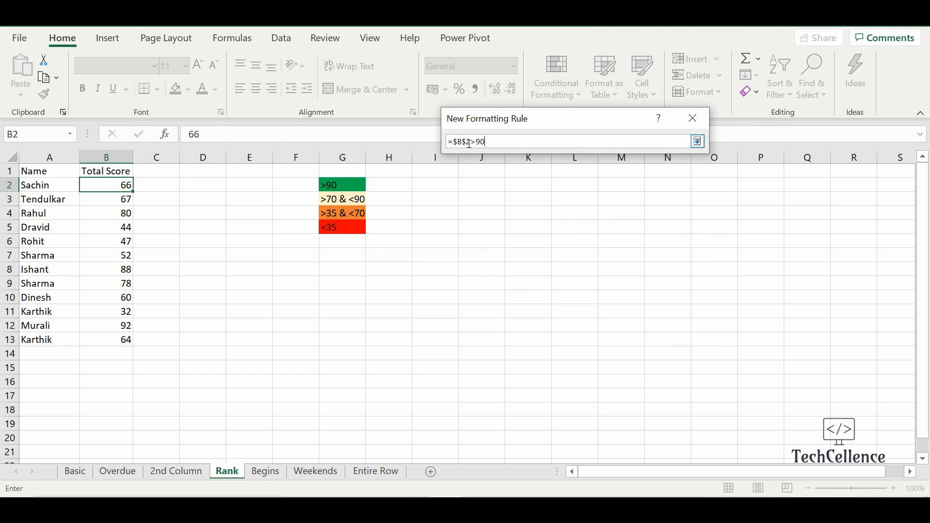
{"action": "left_click", "coordinate": [463, 142]}
{"action": "key", "text": "F4"}
{"action": "key", "text": "F4"}
{"action": "left_click", "coordinate": [702, 141]}
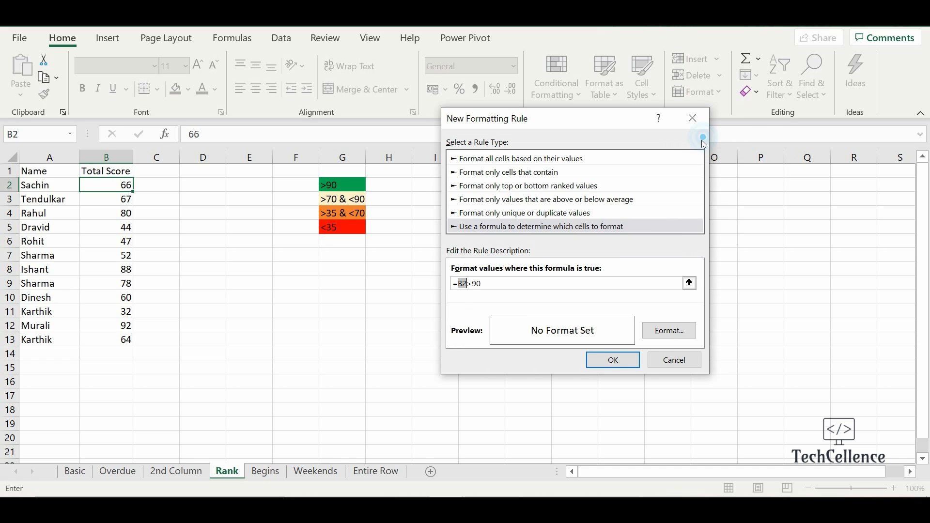
Give the =B2>90 rule a solid green background fill and create the rule
{"action": "left_click", "coordinate": [683, 334]}
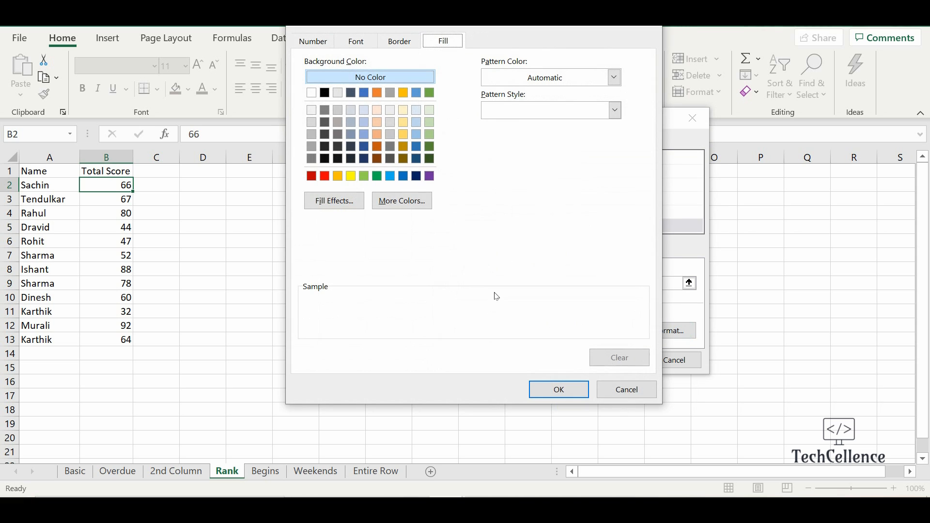
{"action": "left_click", "coordinate": [378, 177]}
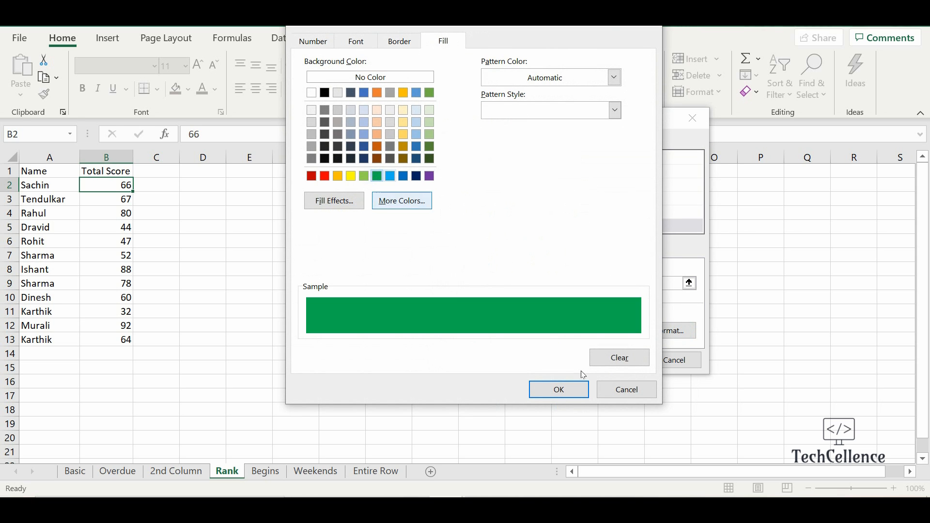
{"action": "left_click", "coordinate": [559, 389]}
{"action": "left_click", "coordinate": [612, 360]}
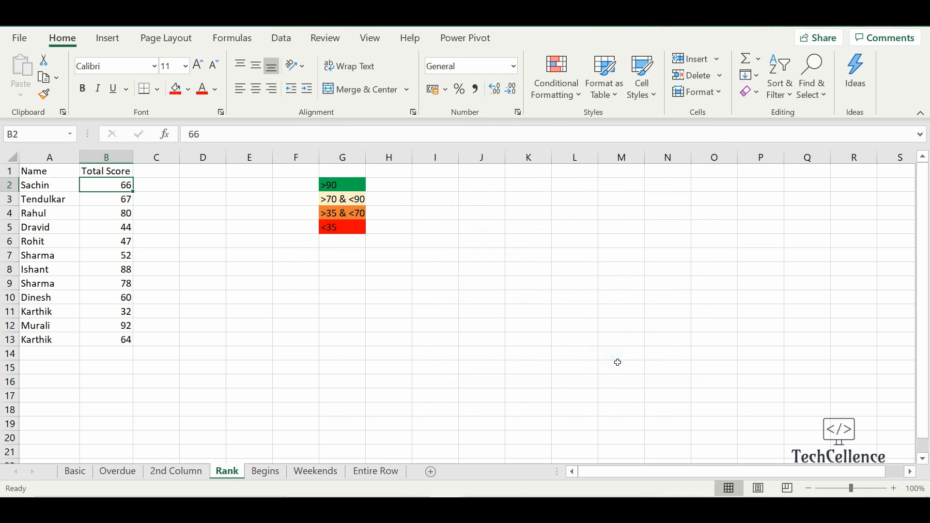
Extend the green rule's range to all Total Score values, =$B$2:$B$13, and apply it
{"action": "left_click", "coordinate": [557, 80]}
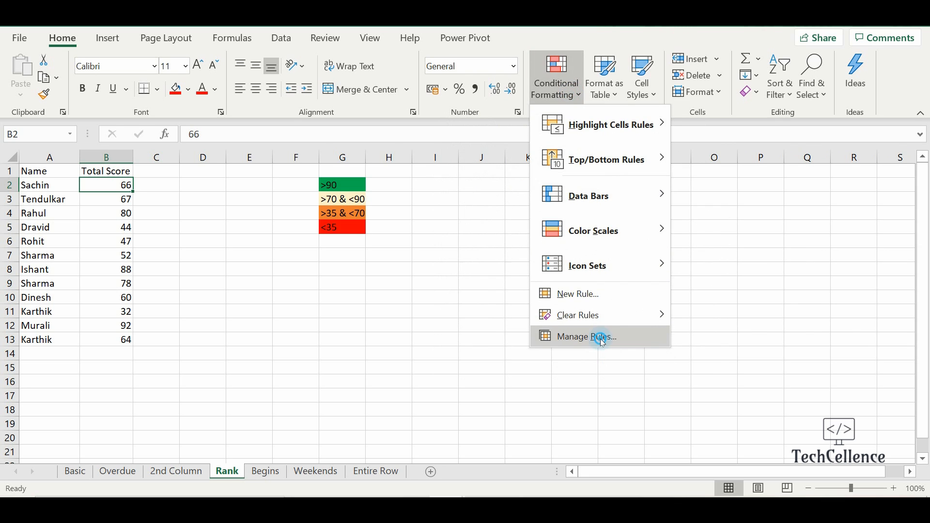
{"action": "left_click", "coordinate": [600, 335]}
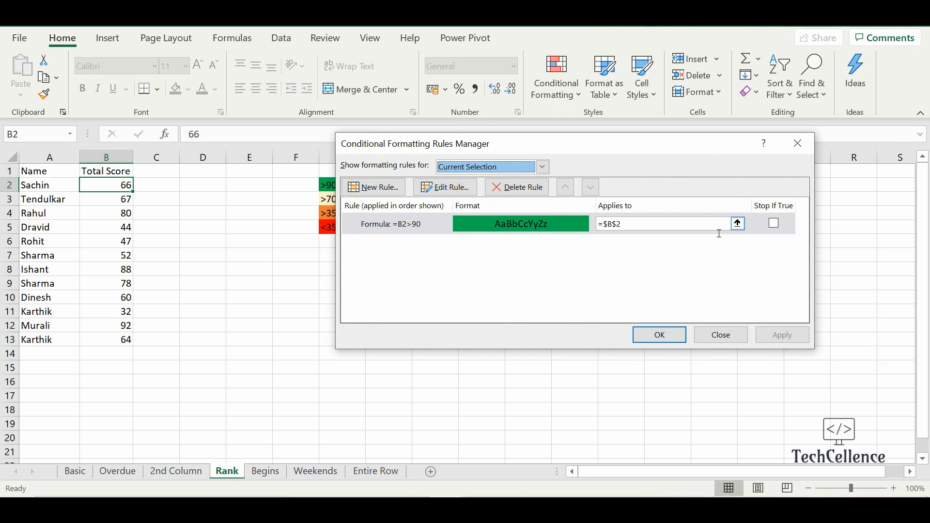
{"action": "left_click", "coordinate": [738, 224]}
{"action": "left_click_drag", "start_coordinate": [111, 187], "coordinate": [127, 342]}
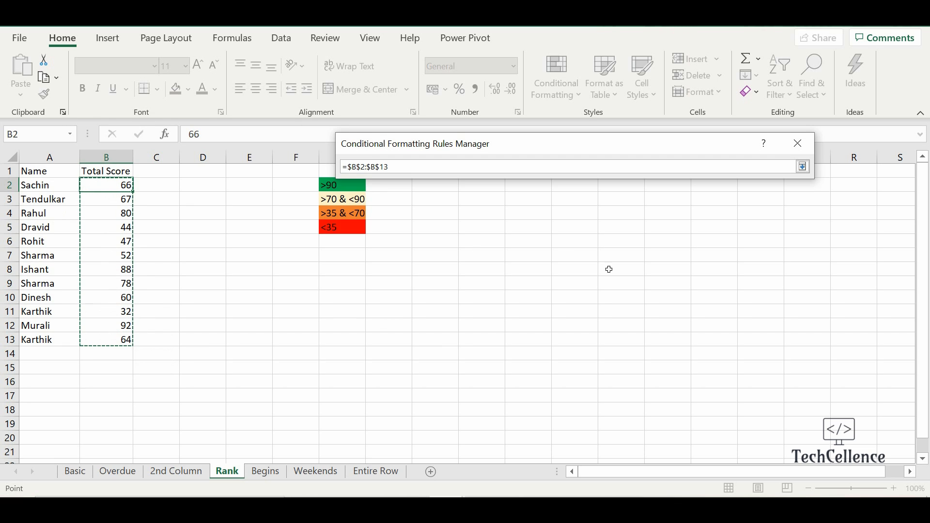
{"action": "left_click", "coordinate": [800, 166]}
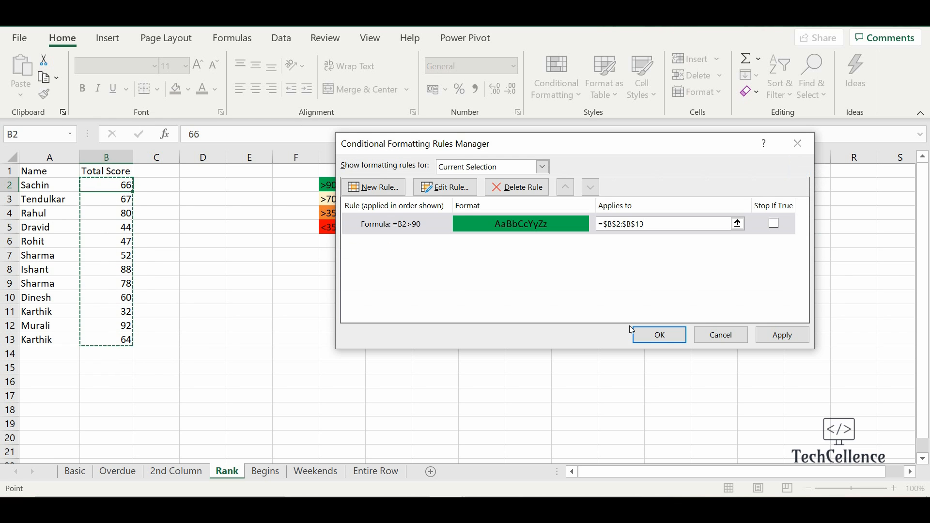
{"action": "left_click", "coordinate": [782, 335]}
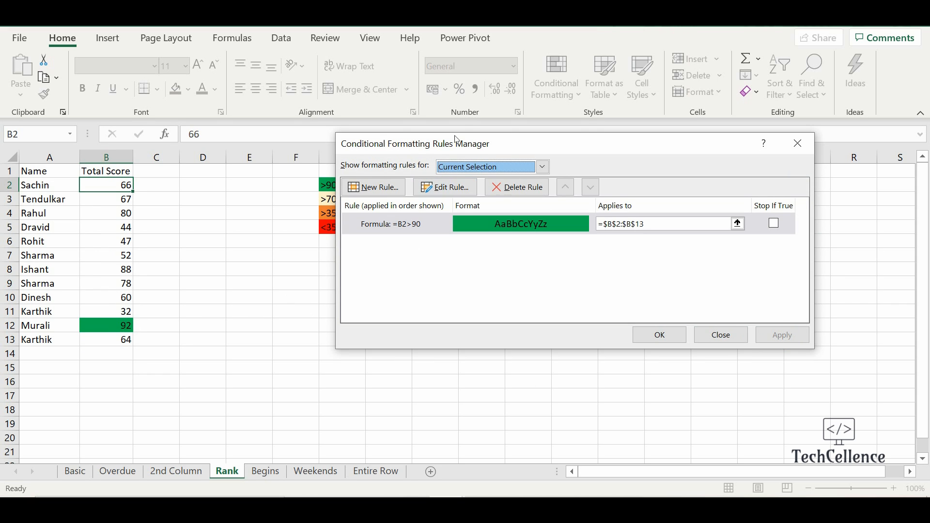
Add a second formula-based rule with the condition B2>70 and a light yellow background fill
{"action": "left_click_drag", "start_coordinate": [462, 146], "coordinate": [570, 156]}
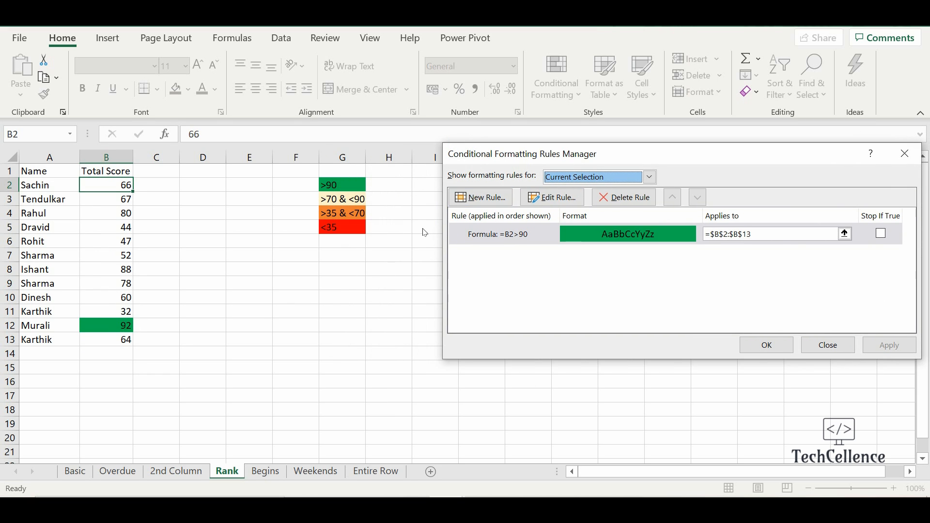
{"action": "left_click", "coordinate": [479, 197]}
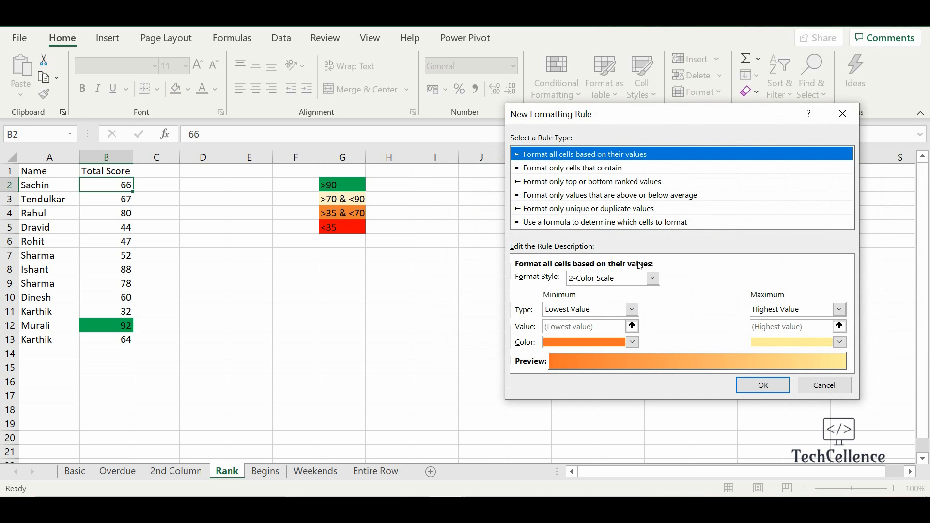
{"action": "left_click", "coordinate": [570, 221]}
{"action": "left_click", "coordinate": [604, 280]}
{"action": "type", "text": "B2>70"}
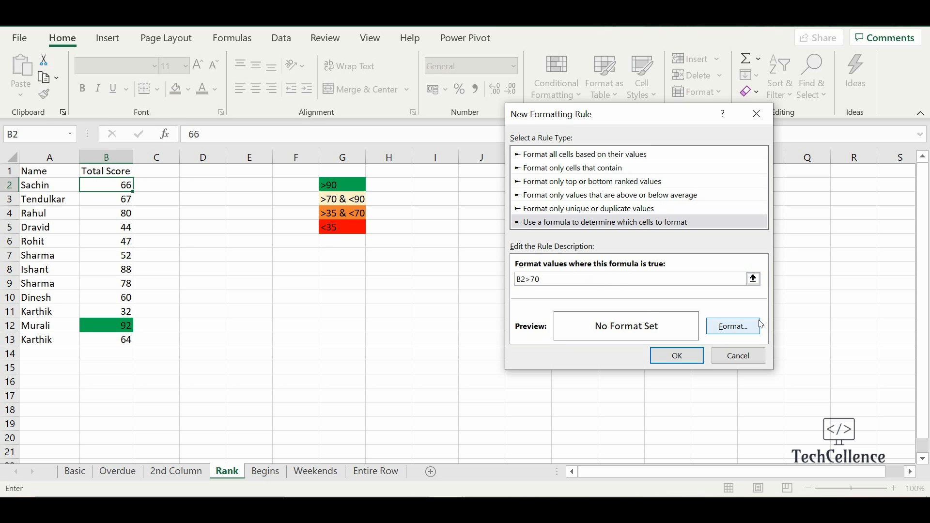
{"action": "left_click", "coordinate": [733, 326]}
{"action": "left_click", "coordinate": [612, 132]}
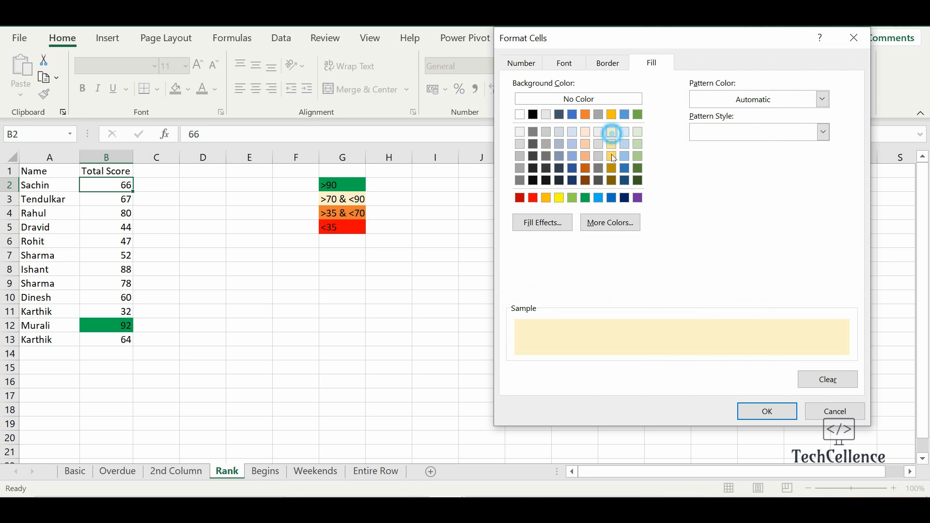
{"action": "left_click", "coordinate": [767, 410]}
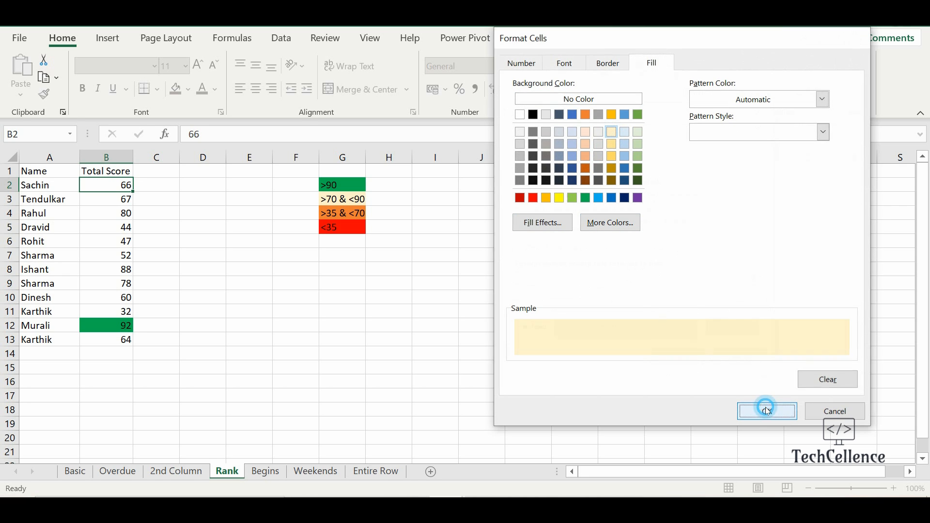
{"action": "left_click", "coordinate": [677, 356]}
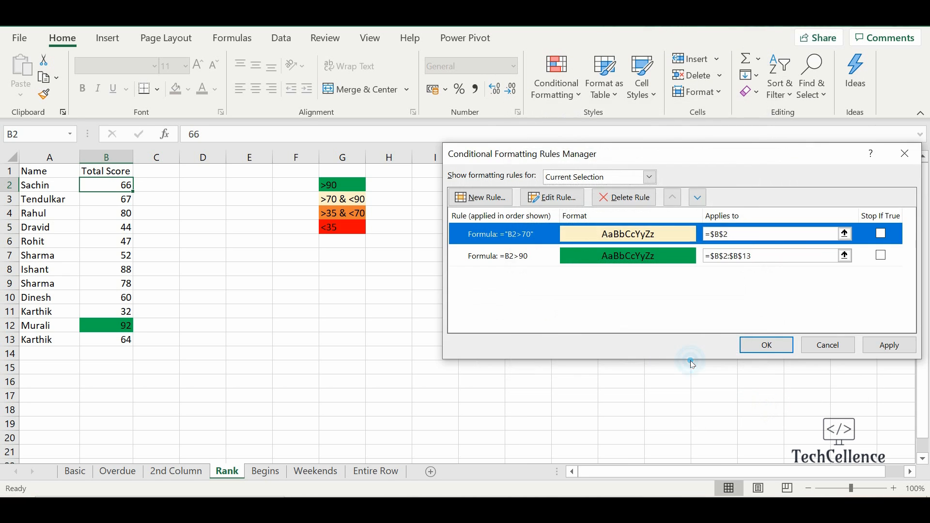
Extend the light yellow rule's range to =$B$2:$B$13 and apply it
{"action": "left_click", "coordinate": [843, 238]}
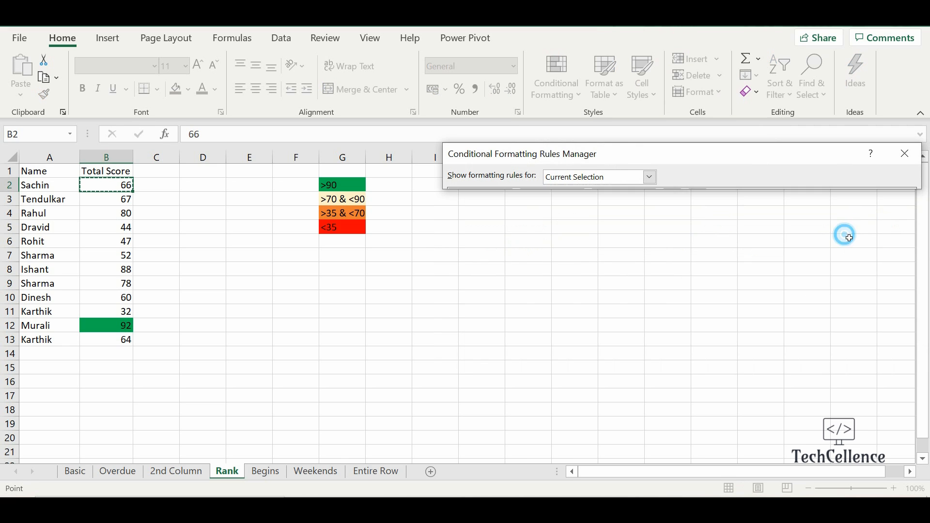
{"action": "left_click_drag", "start_coordinate": [124, 188], "coordinate": [122, 345]}
{"action": "left_click", "coordinate": [910, 178]}
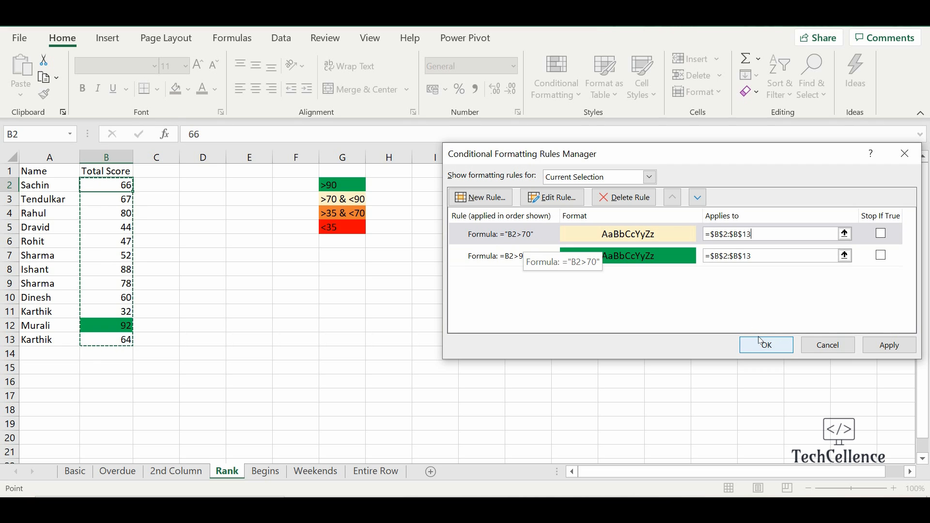
{"action": "left_click", "coordinate": [891, 347]}
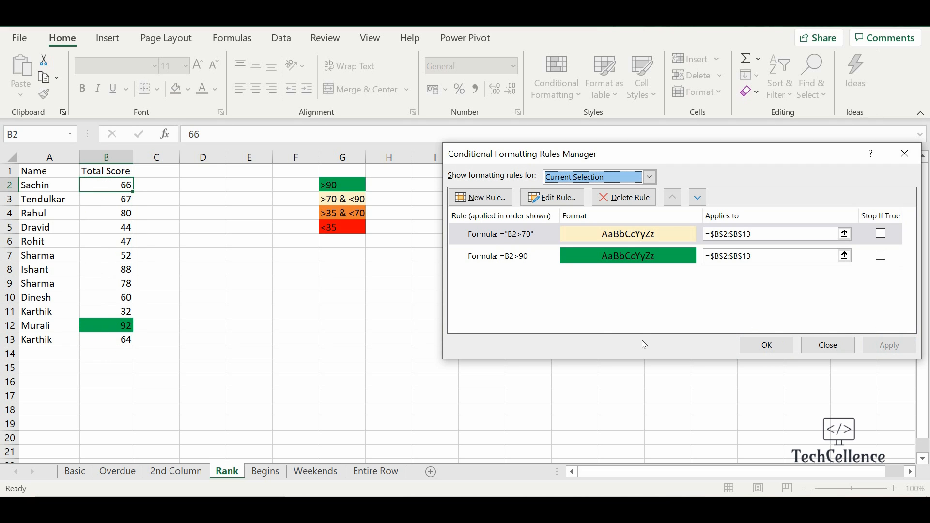
Remove the quotation marks from the light yellow rule's formula so it reads =B2>70, and apply it
{"action": "left_click", "coordinate": [500, 237]}
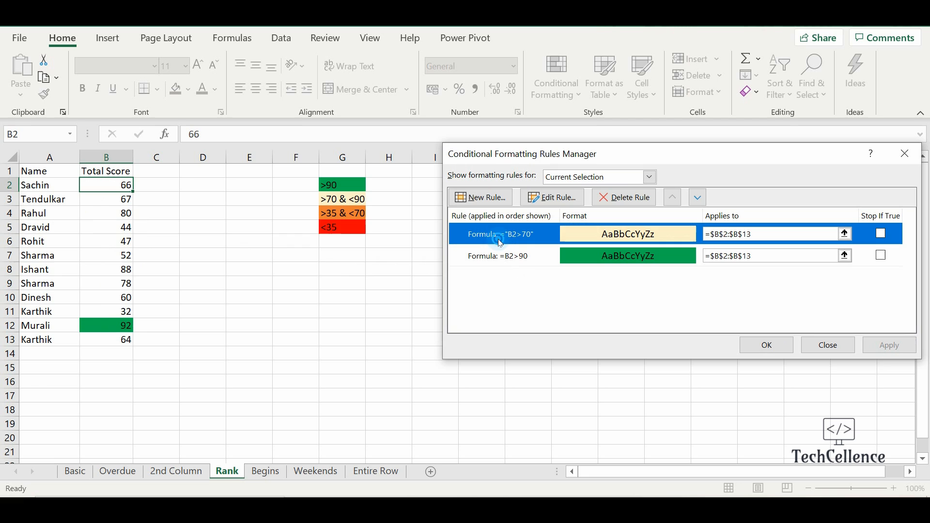
{"action": "left_click", "coordinate": [553, 207]}
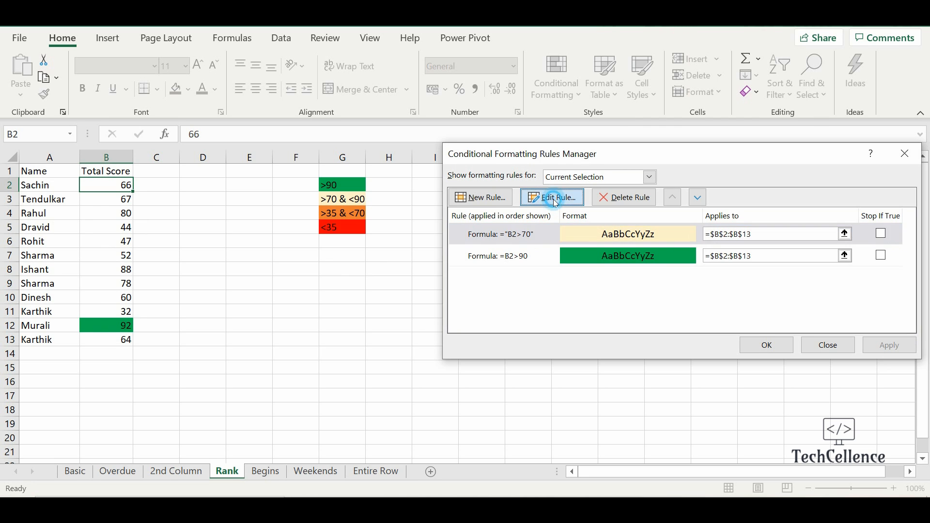
{"action": "left_click", "coordinate": [612, 296]}
{"action": "key", "text": "BackSpace"}
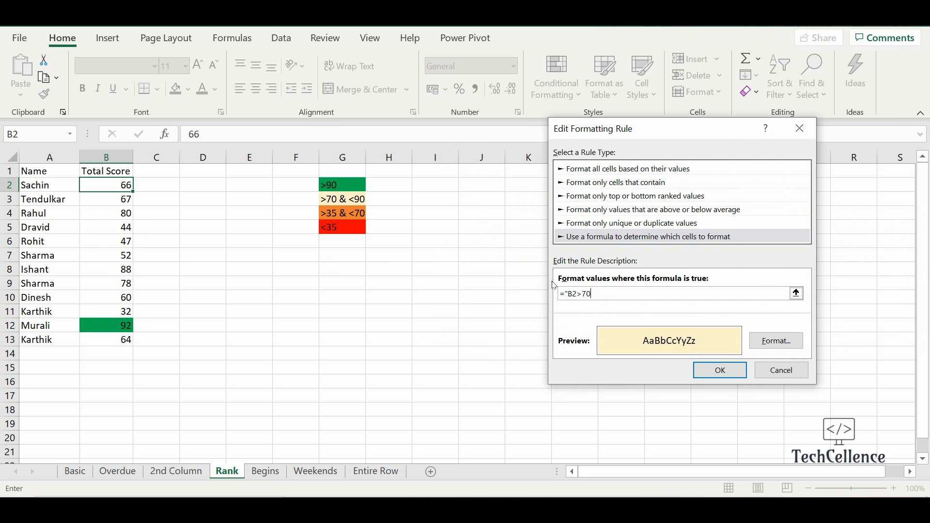
{"action": "left_click", "coordinate": [566, 294]}
{"action": "key", "text": "BackSpace"}
{"action": "left_click", "coordinate": [720, 370]}
{"action": "left_click", "coordinate": [891, 342]}
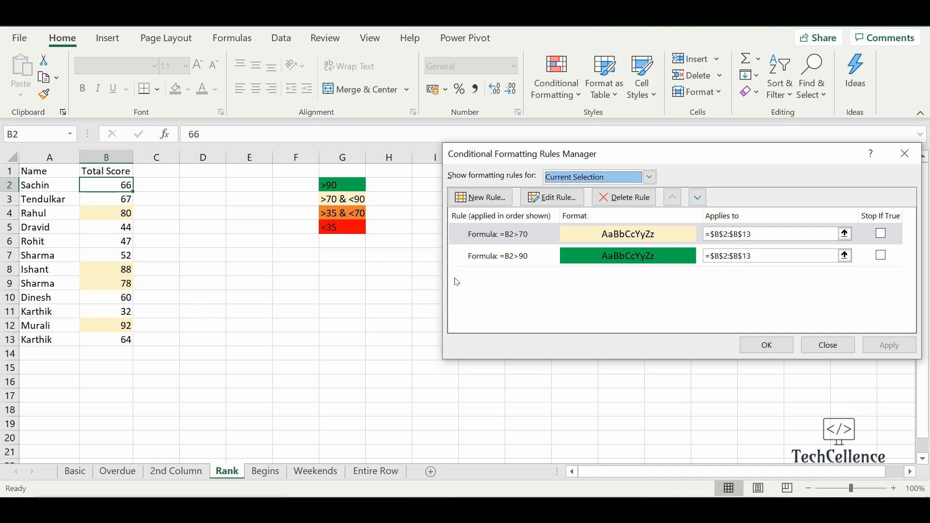
Move the green =B2>90 rule above the =B2>70 rule, enable Stop If True for it and apply
{"action": "left_click", "coordinate": [514, 262]}
{"action": "left_click", "coordinate": [674, 197]}
{"action": "left_click", "coordinate": [882, 233]}
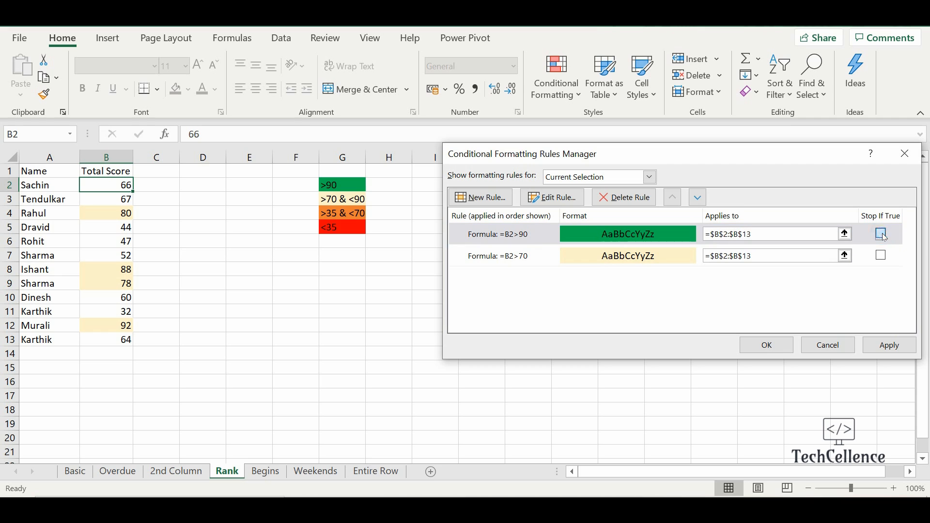
{"action": "left_click", "coordinate": [890, 345]}
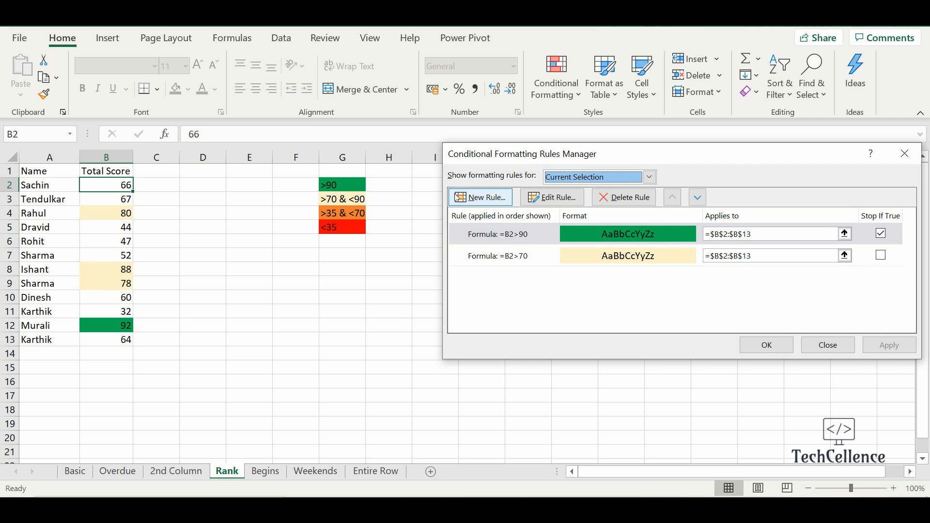
Add a third formula-based rule with the condition =B2>35 and a solid orange-yellow background fill
{"action": "left_click", "coordinate": [476, 198]}
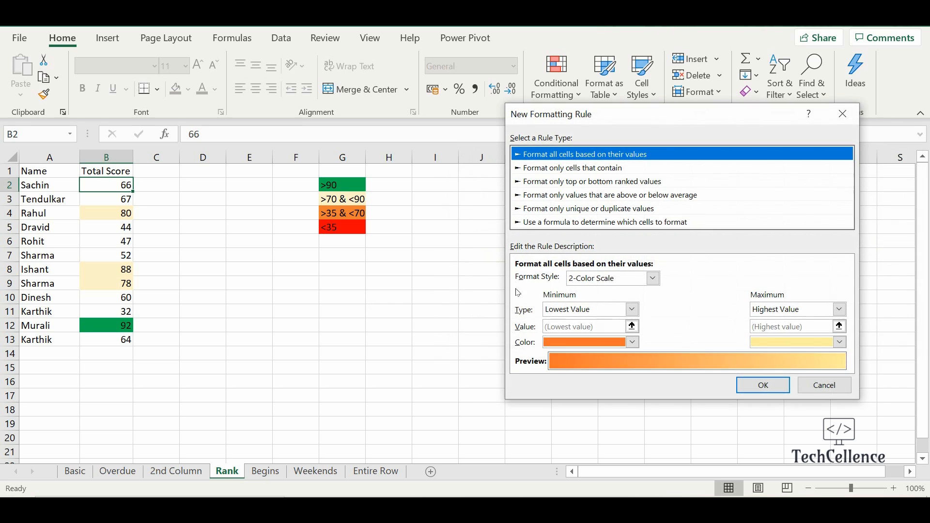
{"action": "left_click", "coordinate": [592, 222]}
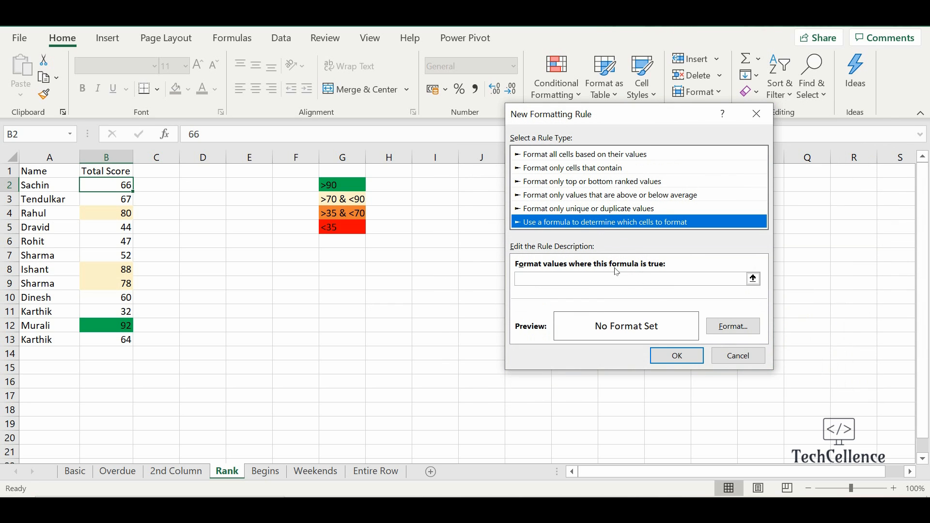
{"action": "left_click", "coordinate": [654, 282]}
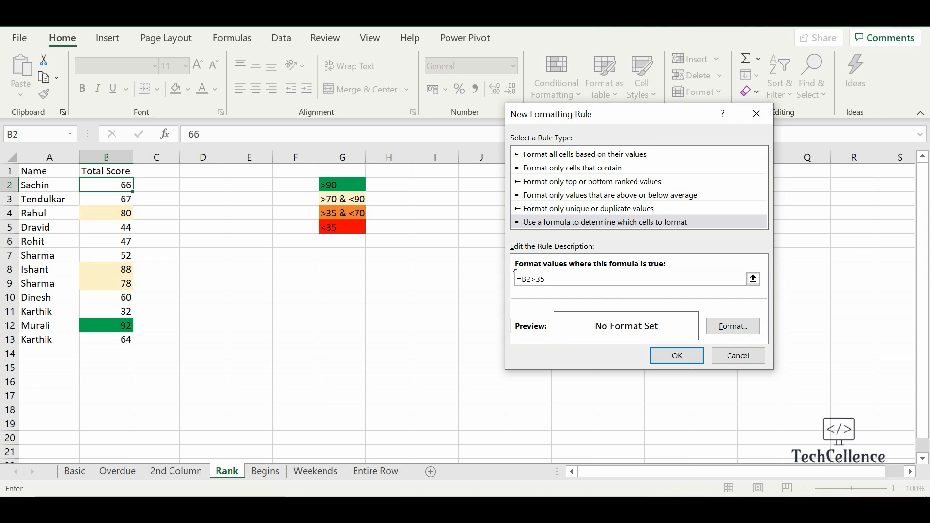
{"action": "left_click", "coordinate": [733, 326]}
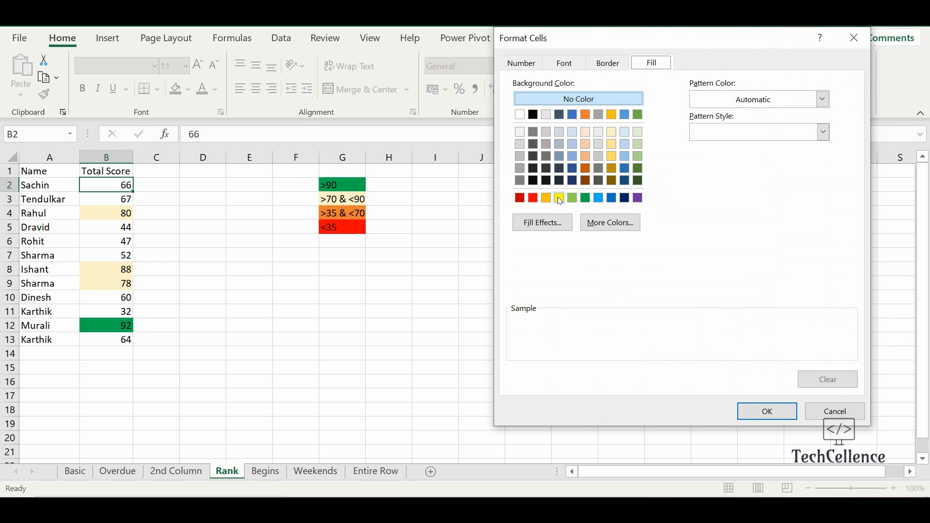
{"action": "left_click", "coordinate": [546, 198]}
{"action": "left_click", "coordinate": [768, 412]}
{"action": "left_click", "coordinate": [671, 350]}
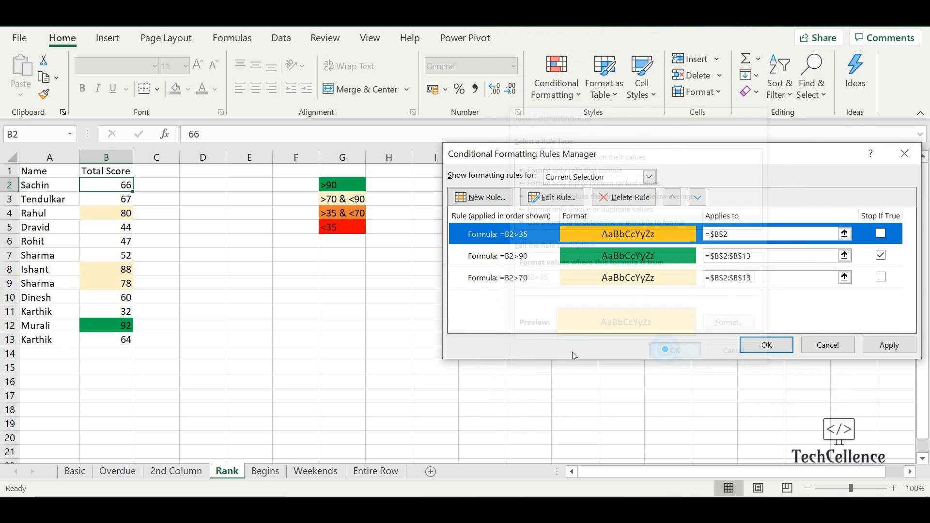
Extend the =B2>35 rule's range to all Total Score values, =$B$2:$B$13
{"action": "left_click", "coordinate": [846, 234]}
{"action": "left_click_drag", "start_coordinate": [113, 184], "coordinate": [117, 340]}
{"action": "left_click", "coordinate": [911, 178]}
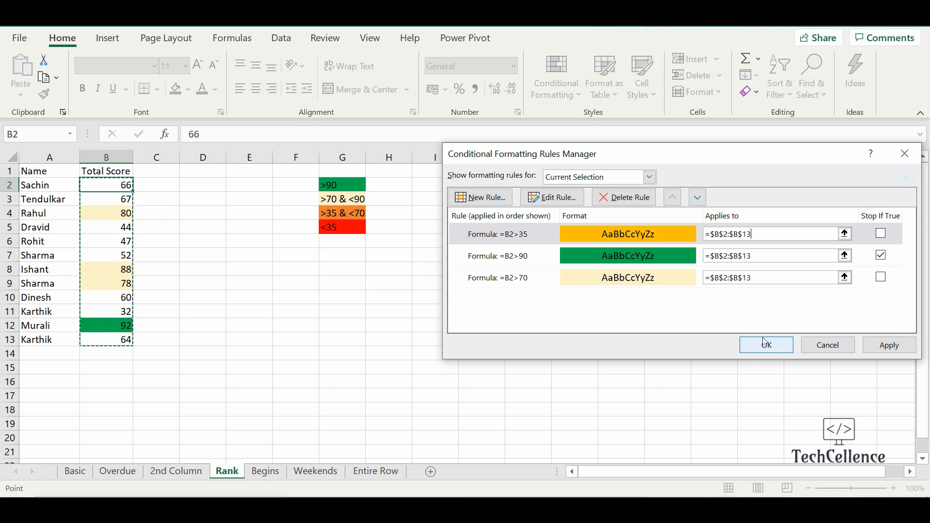
Order the rules as >90, >70, >35, enable Stop If True for the >35 and >70 rules, and apply
{"action": "left_click", "coordinate": [672, 196]}
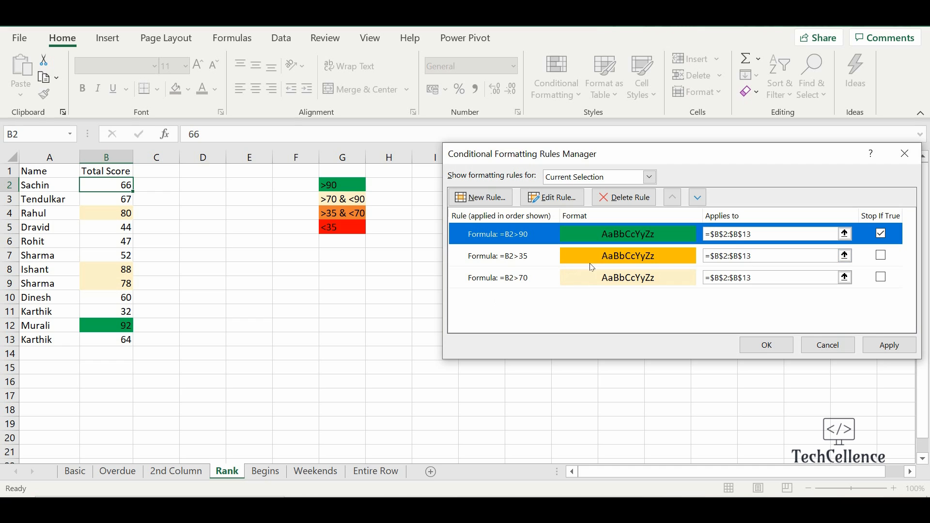
{"action": "left_click", "coordinate": [880, 255]}
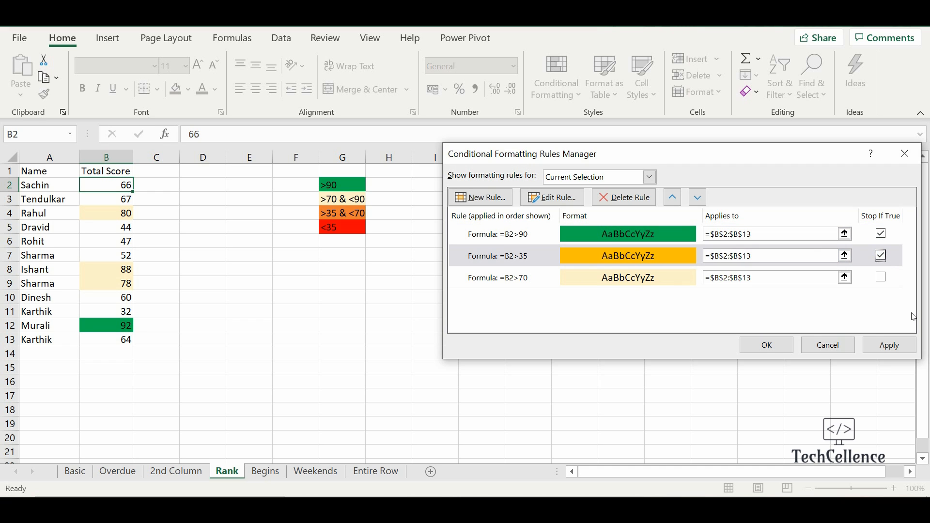
{"action": "left_click", "coordinate": [523, 278]}
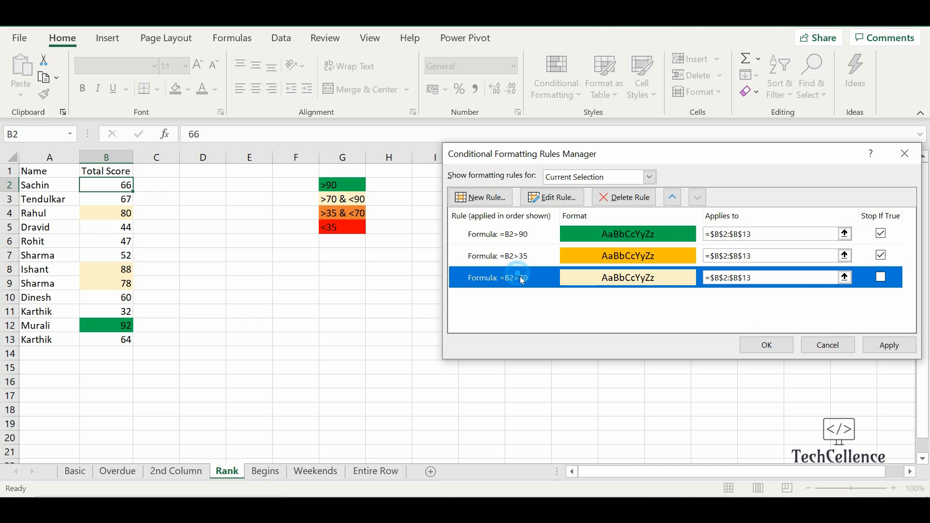
{"action": "left_click", "coordinate": [881, 278]}
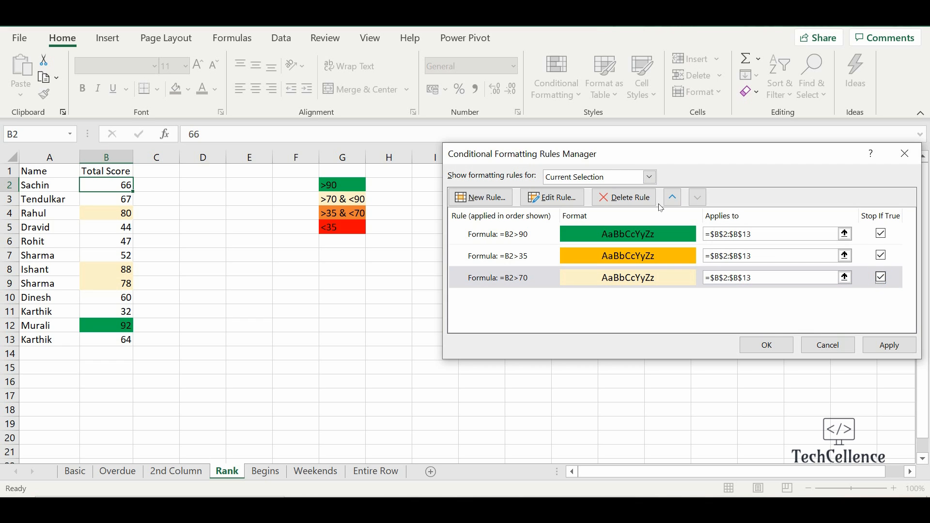
{"action": "left_click", "coordinate": [672, 197]}
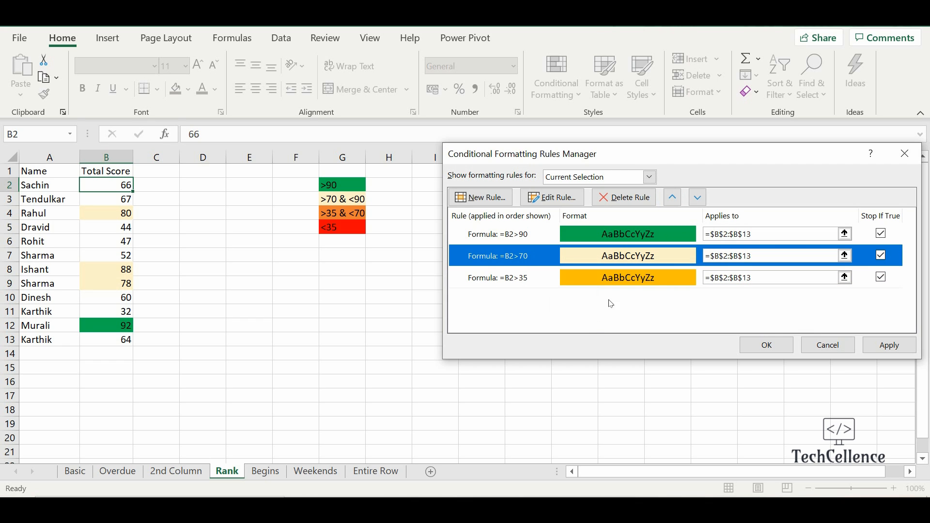
{"action": "left_click", "coordinate": [895, 344]}
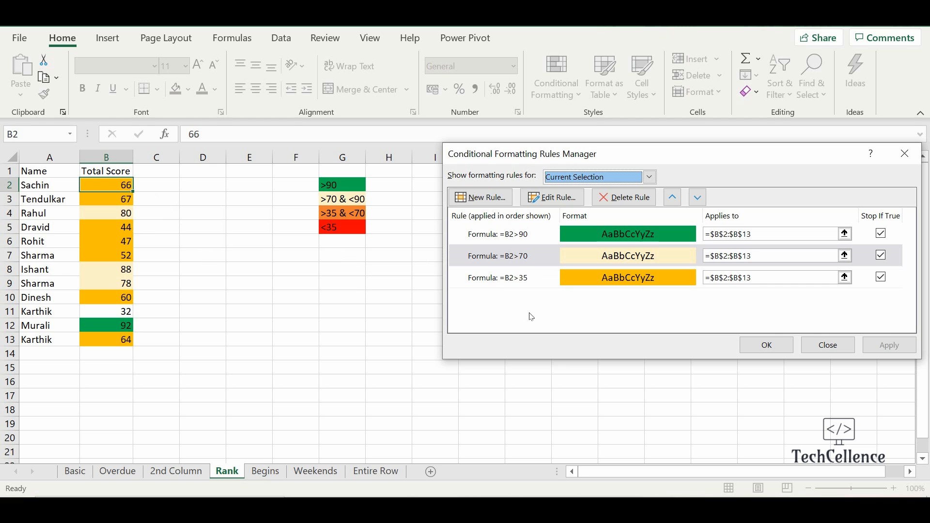
Add a fourth formula-based rule with the condition B2<35 and a solid red background fill
{"action": "left_click", "coordinate": [499, 196]}
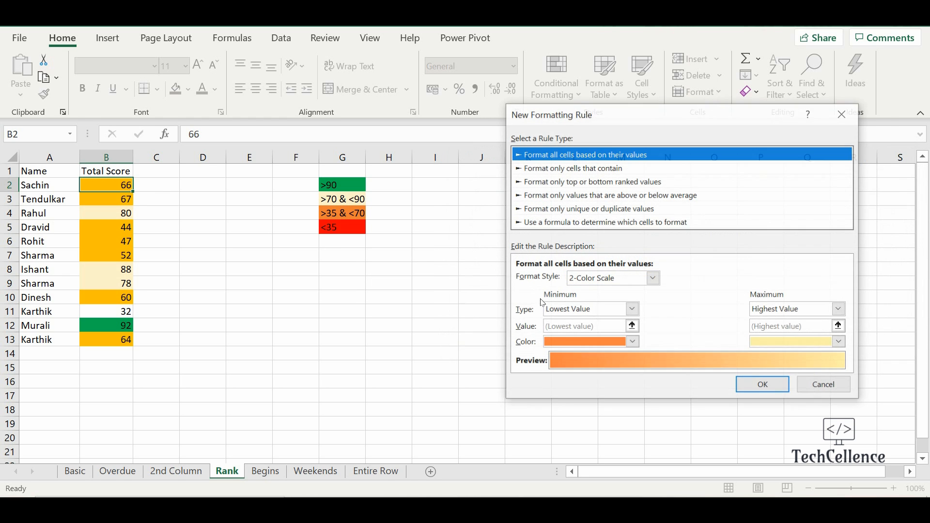
{"action": "left_click", "coordinate": [594, 223]}
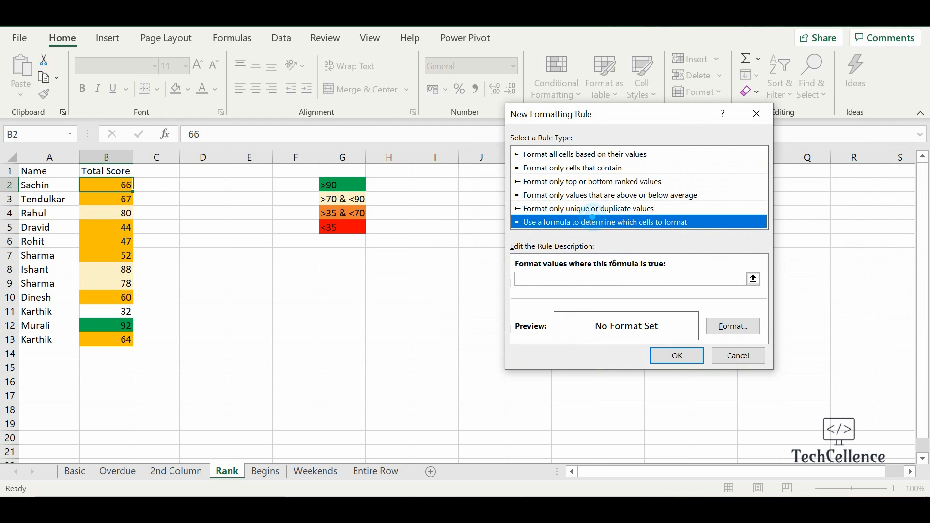
{"action": "left_click", "coordinate": [588, 279]}
{"action": "type", "text": "B2"}
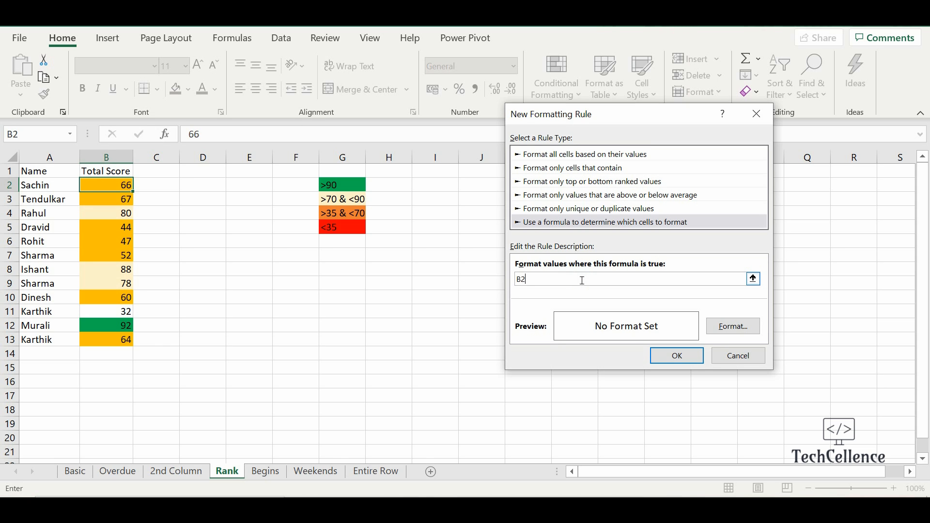
{"action": "type", "text": "<35"}
{"action": "left_click", "coordinate": [734, 326]}
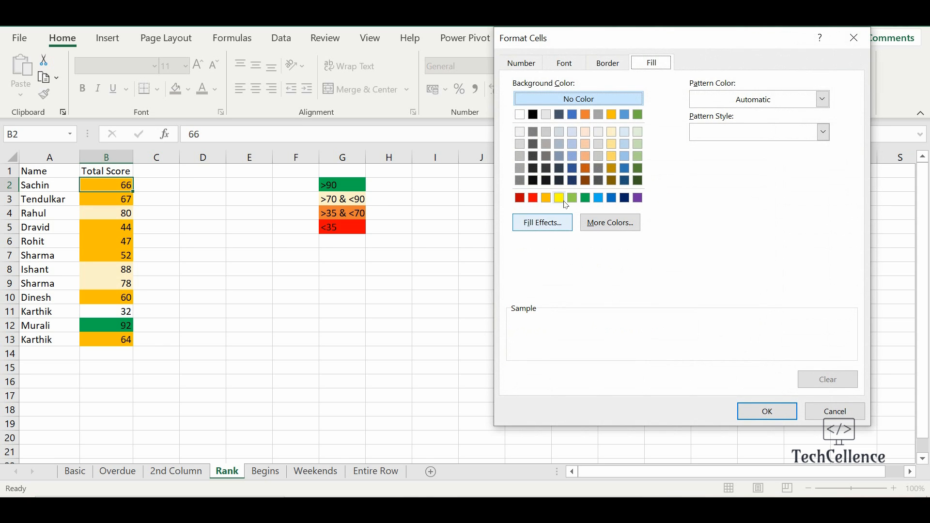
{"action": "left_click", "coordinate": [533, 198]}
{"action": "left_click", "coordinate": [768, 411]}
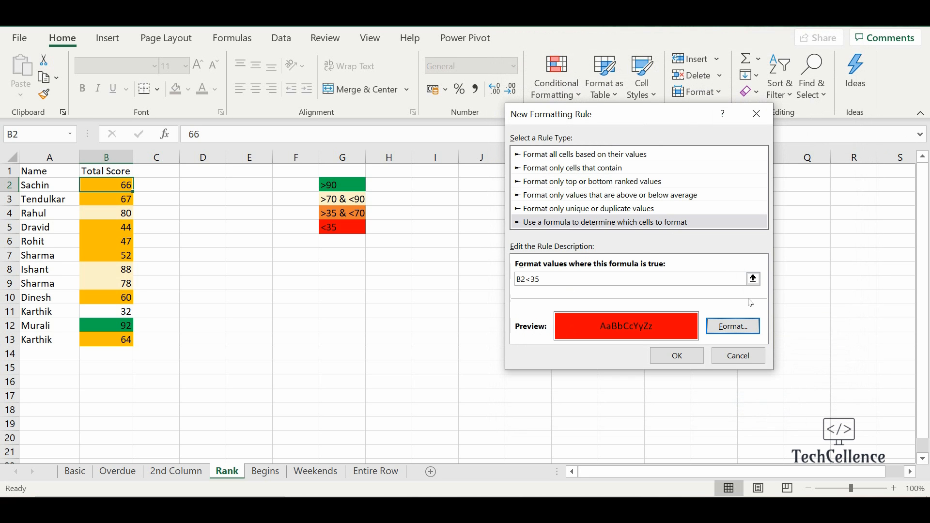
{"action": "left_click", "coordinate": [677, 355]}
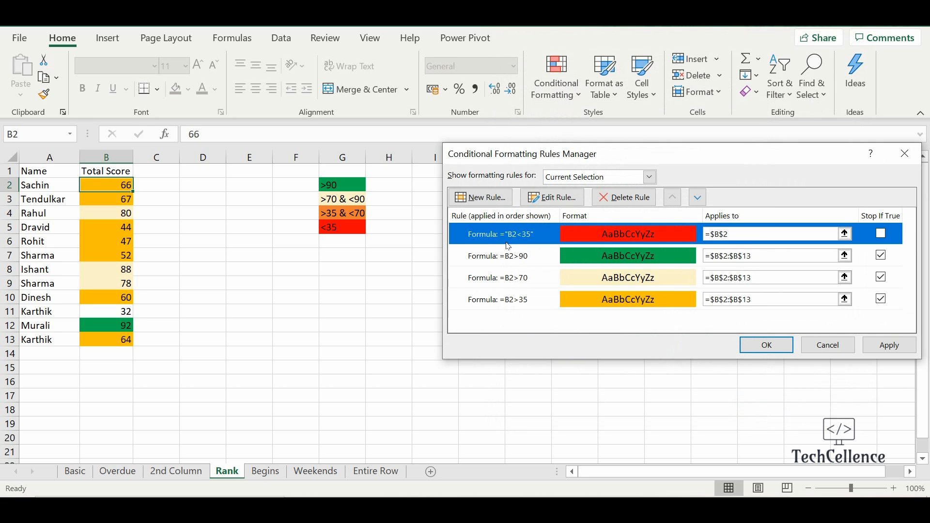
Move the red rule below the =B2>35 rule, extend its range to =$B$2:$B$13 and apply
{"action": "left_click", "coordinate": [698, 197]}
{"action": "left_click", "coordinate": [698, 198]}
{"action": "left_click", "coordinate": [698, 198]}
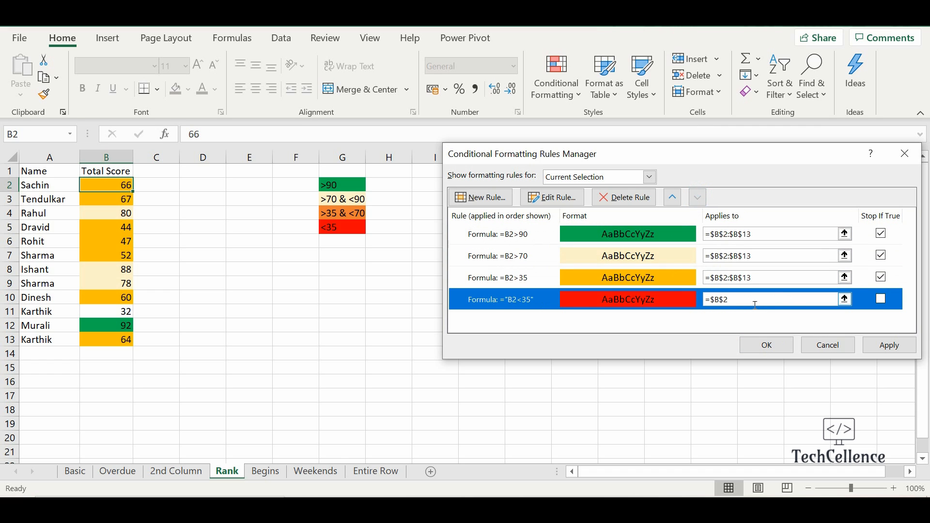
{"action": "left_click", "coordinate": [844, 303]}
{"action": "left_click_drag", "start_coordinate": [113, 193], "coordinate": [127, 350]}
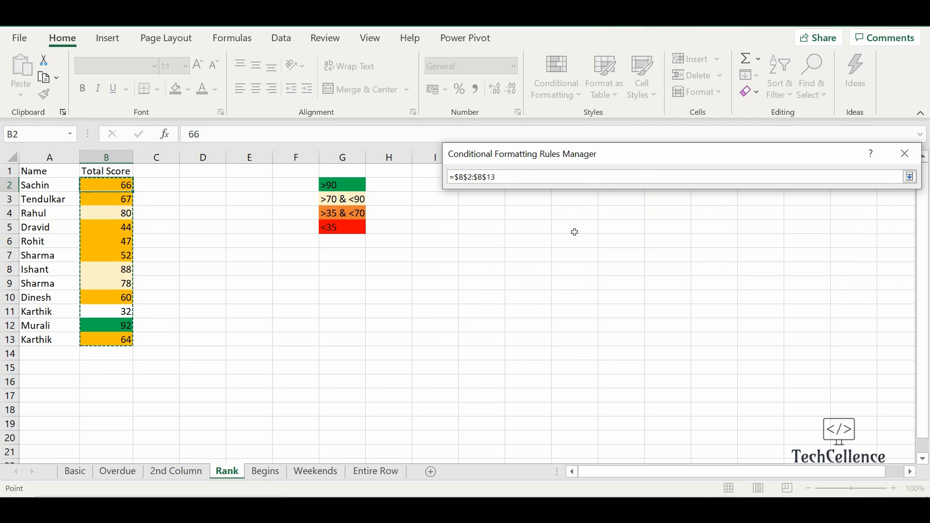
{"action": "left_click", "coordinate": [910, 177]}
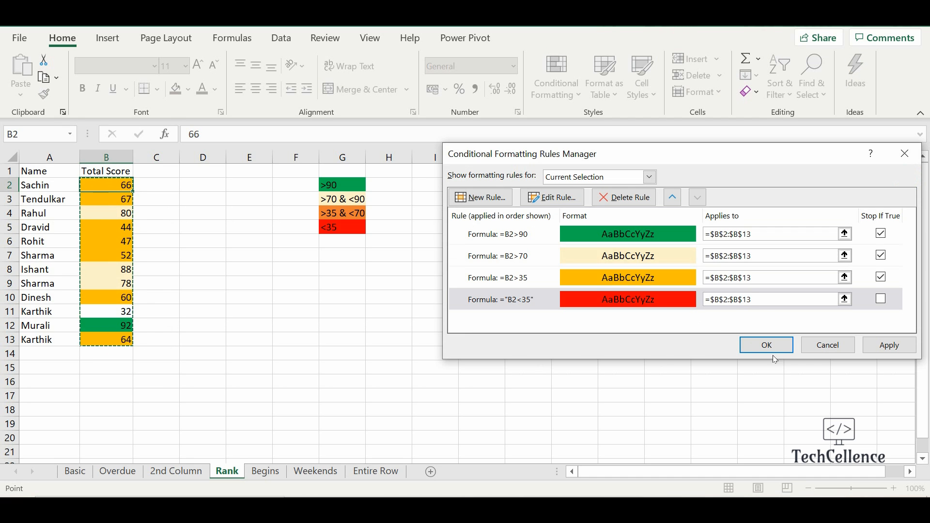
{"action": "left_click", "coordinate": [891, 345]}
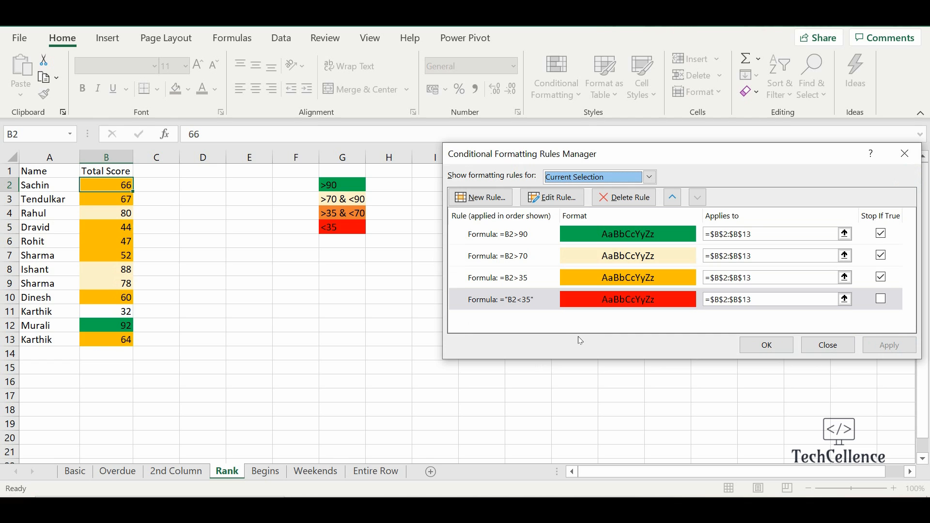
{"action": "left_click", "coordinate": [509, 299]}
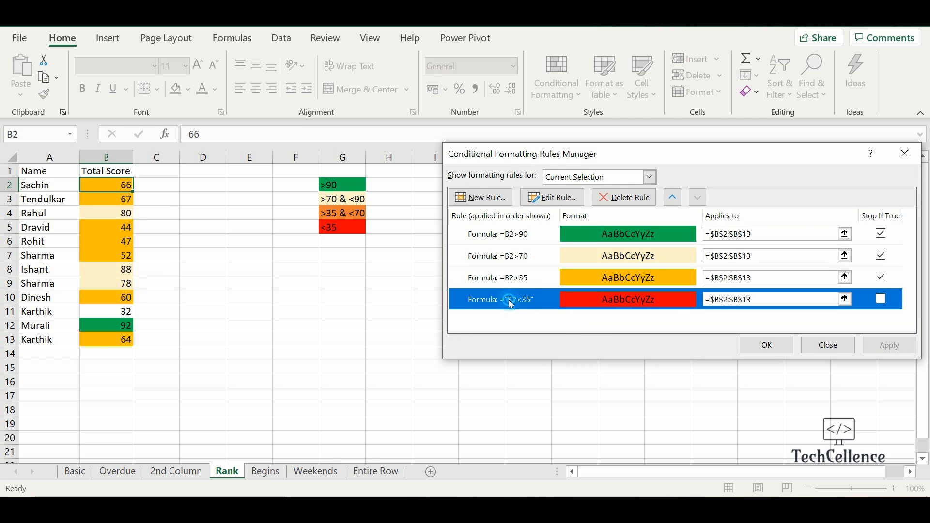
{"action": "left_click", "coordinate": [557, 197]}
{"action": "left_click", "coordinate": [621, 297]}
{"action": "key", "text": "Right"}
{"action": "key", "text": "BackSpace"}
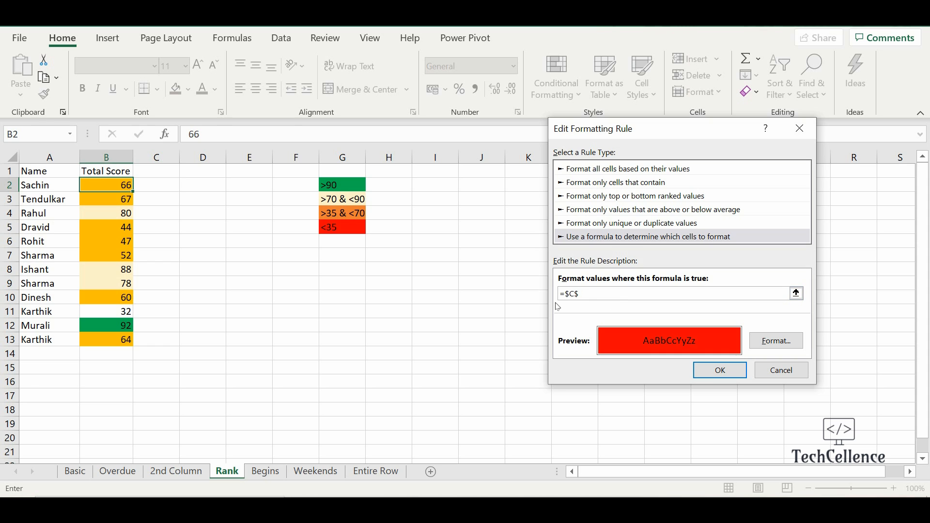
{"action": "key", "text": "Escape"}
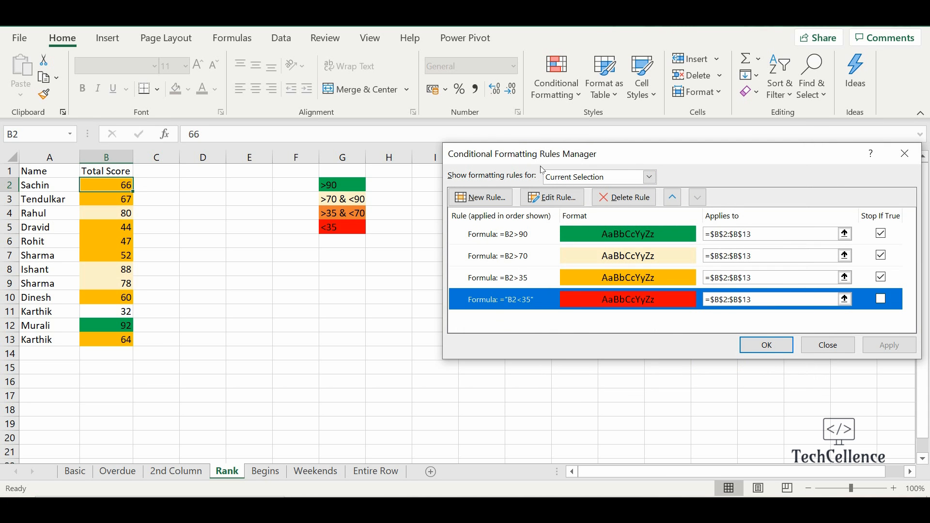
Remove the quotation marks from the red rule's formula so it reads =B2<35, apply it and close the rules manager
{"action": "left_click", "coordinate": [553, 197]}
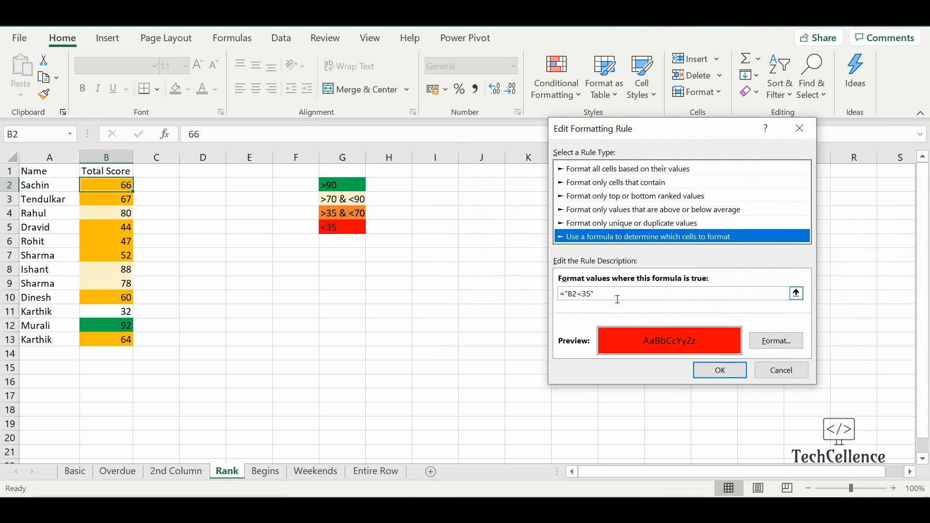
{"action": "left_click", "coordinate": [619, 299]}
{"action": "key", "text": "BackSpace"}
{"action": "left_click", "coordinate": [565, 294]}
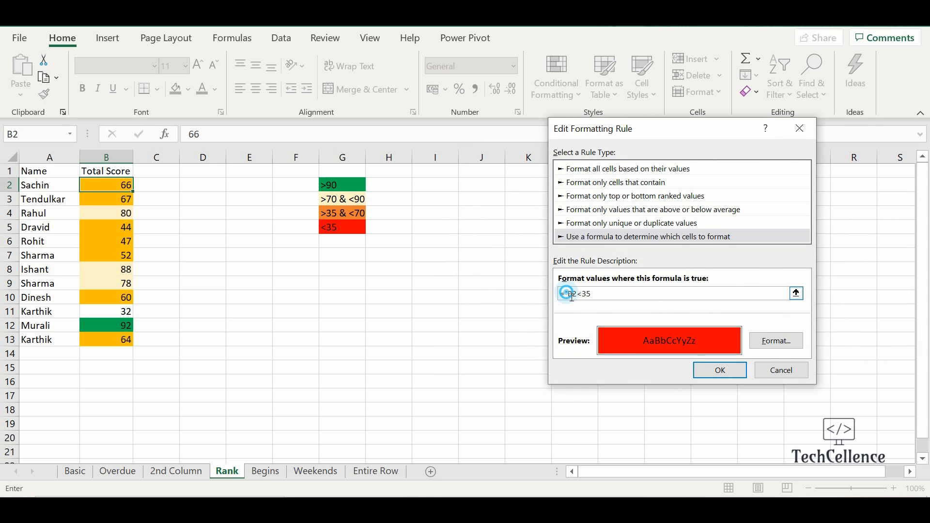
{"action": "key", "text": "Delete"}
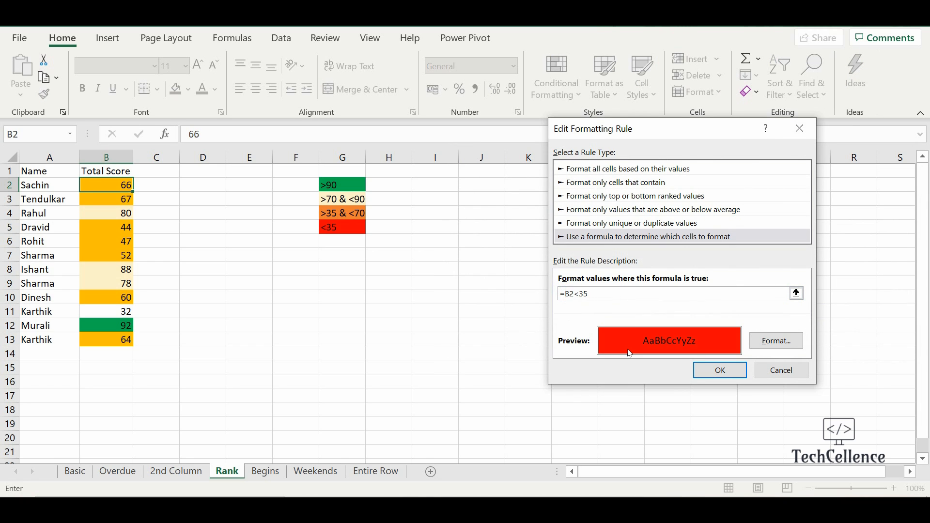
{"action": "left_click", "coordinate": [720, 370]}
{"action": "left_click", "coordinate": [890, 345]}
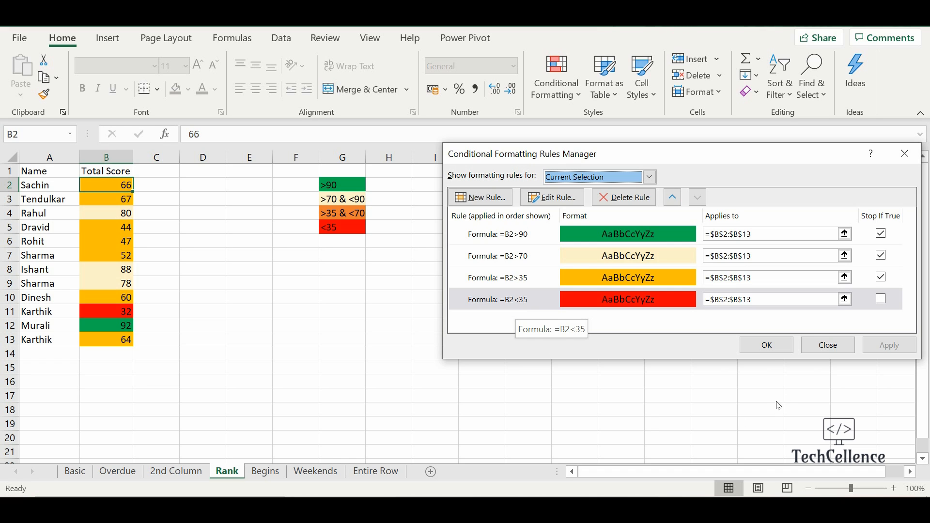
{"action": "left_click", "coordinate": [767, 345]}
{"action": "left_click", "coordinate": [198, 330]}
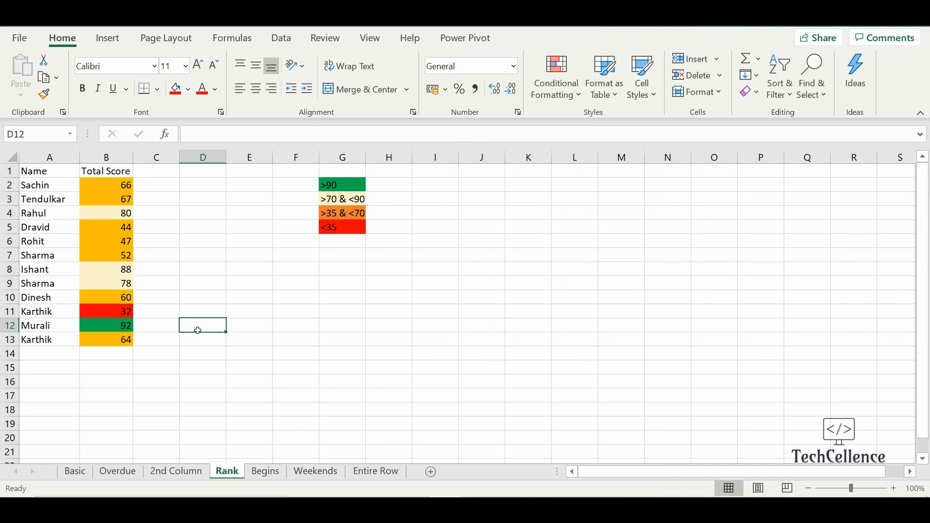
Open the Begins sheet and select the first name in cell A2
{"action": "left_click", "coordinate": [265, 471]}
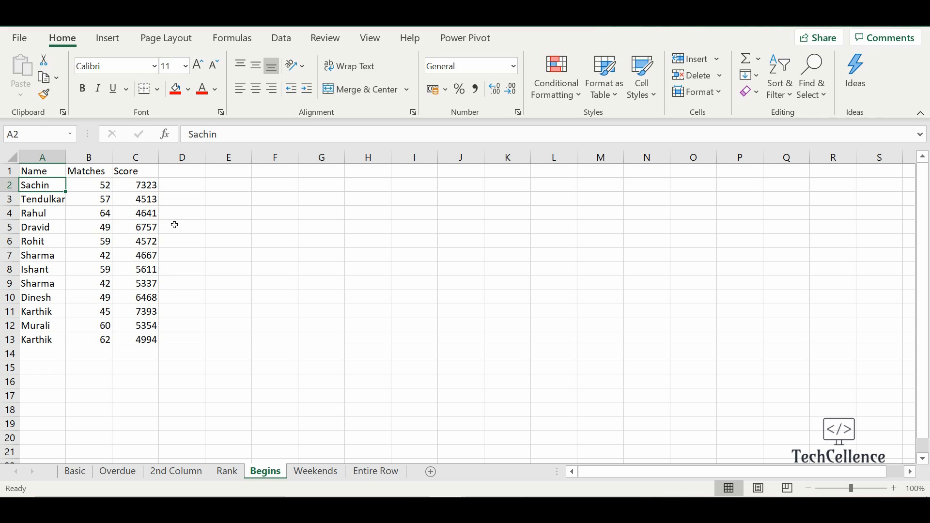
{"action": "left_click", "coordinate": [44, 316]}
{"action": "left_click", "coordinate": [51, 344]}
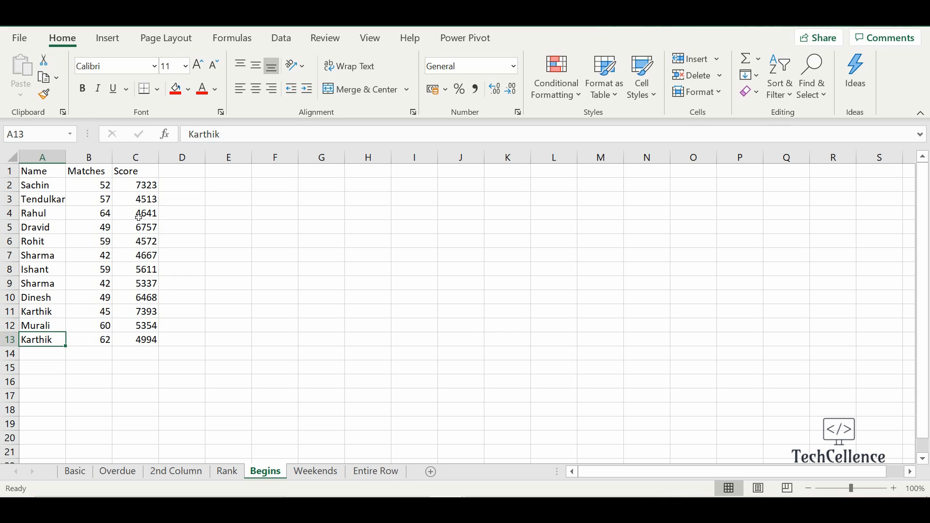
{"action": "left_click", "coordinate": [39, 184]}
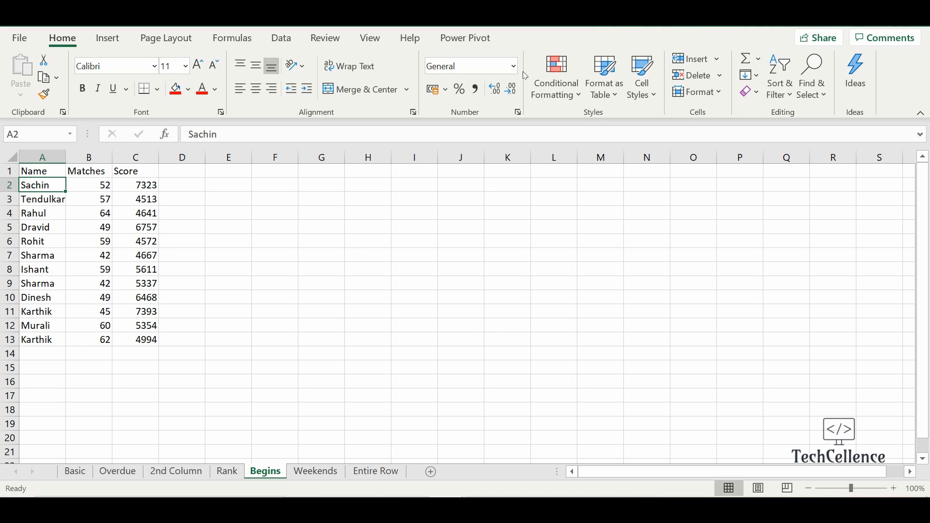
Create a formula-based formatting rule for A2 with =search("Kar",$A2)=1 and a solid blue background fill
{"action": "left_click", "coordinate": [556, 80]}
{"action": "left_click", "coordinate": [617, 289]}
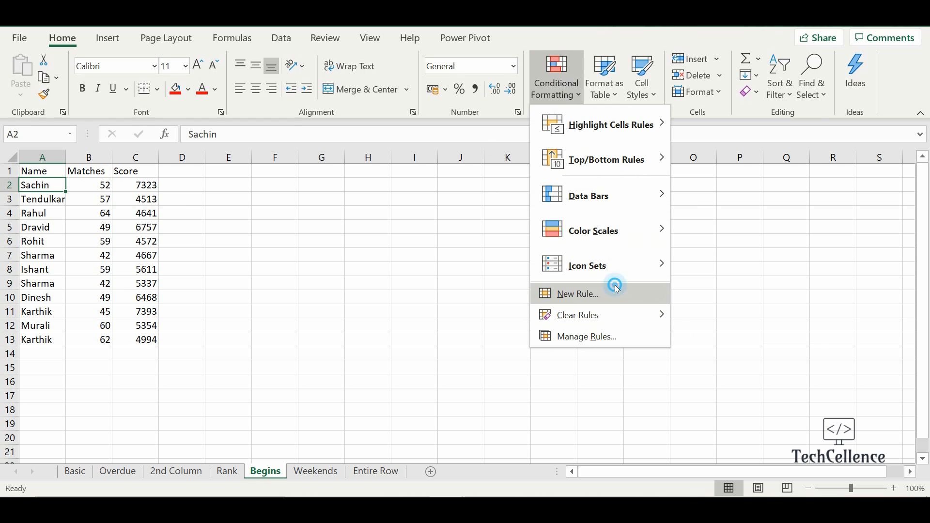
{"action": "left_click", "coordinate": [549, 207]}
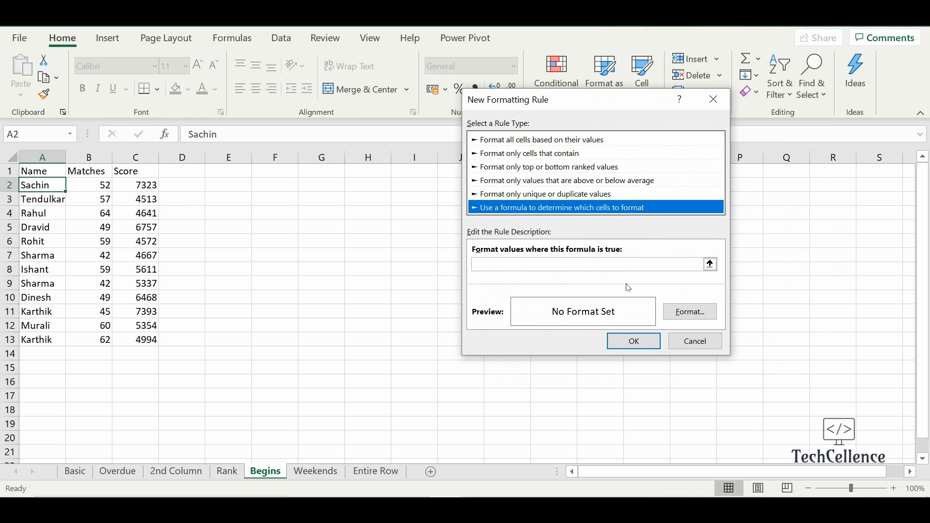
{"action": "left_click", "coordinate": [534, 267]}
{"action": "type", "text": "=search(\"Kar\",$A2)=1"}
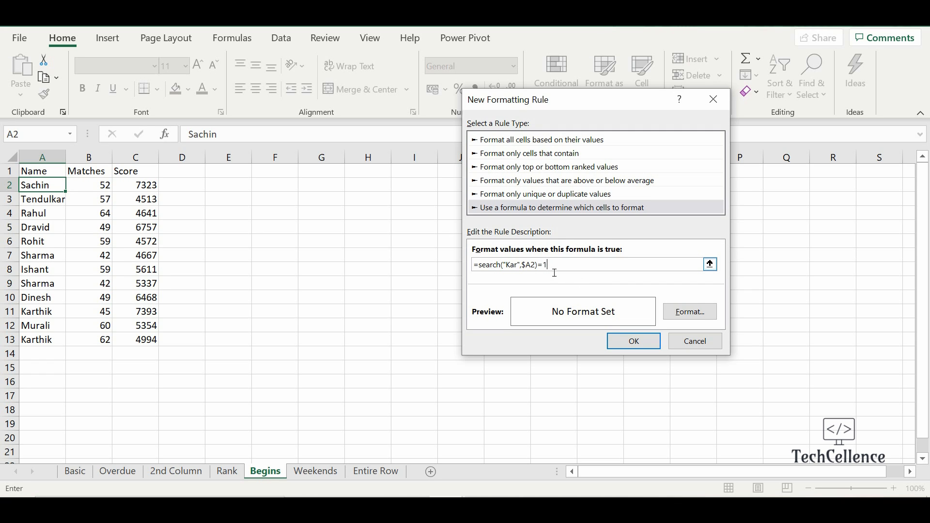
{"action": "left_click", "coordinate": [690, 312]}
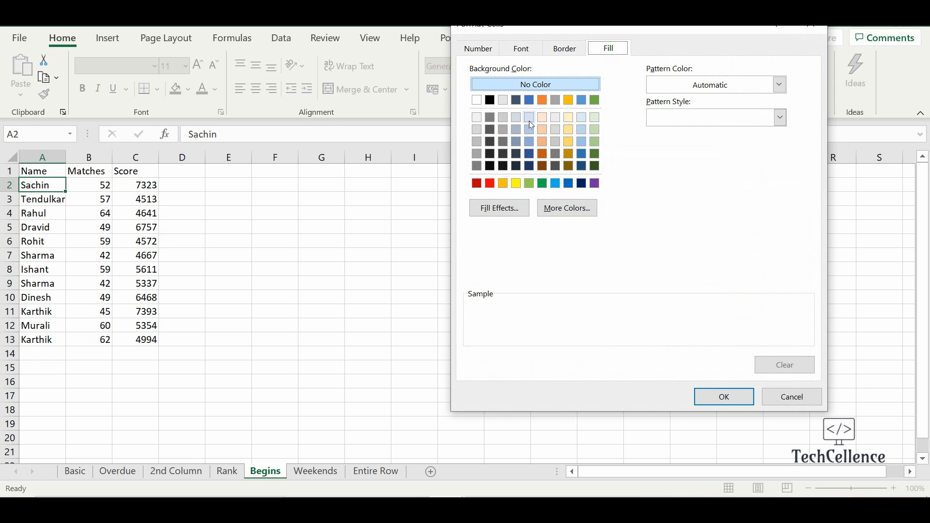
{"action": "left_click", "coordinate": [530, 99]}
{"action": "left_click", "coordinate": [723, 397]}
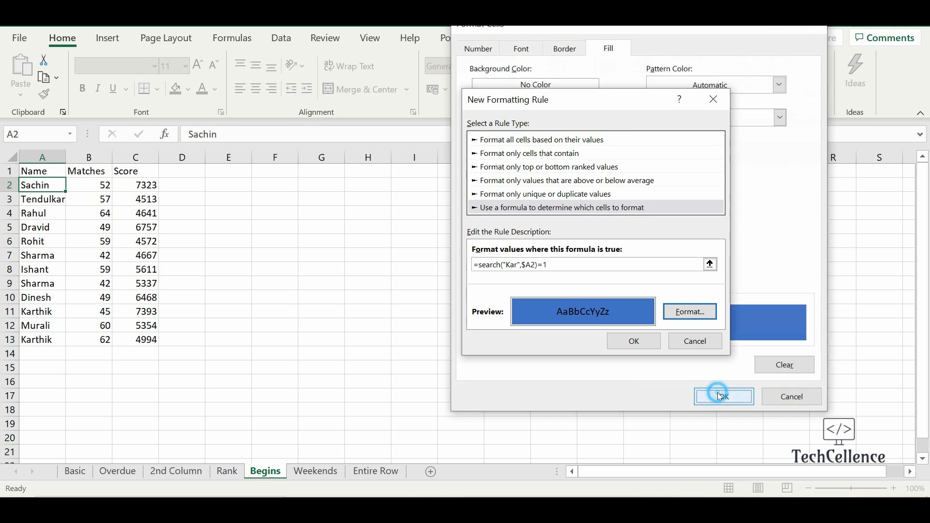
{"action": "left_click", "coordinate": [643, 346]}
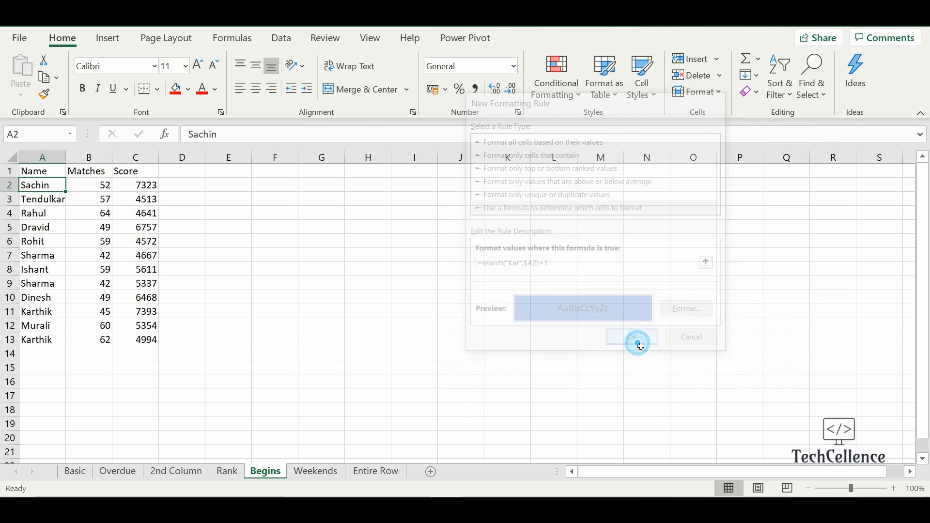
Extend the SEARCH rule's range to all names, =$A$2:$A$13, apply it and close the rules manager
{"action": "left_click", "coordinate": [564, 89]}
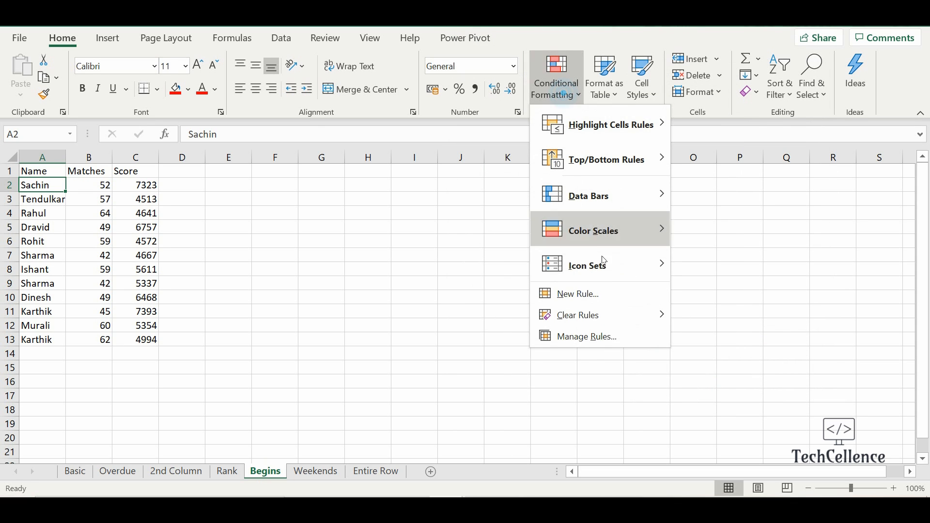
{"action": "left_click", "coordinate": [605, 336]}
{"action": "left_click", "coordinate": [759, 205]}
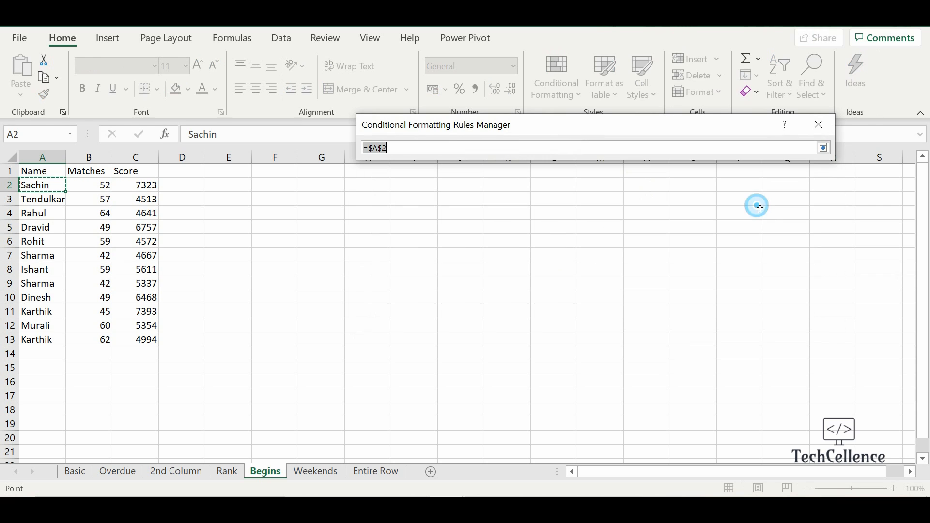
{"action": "left_click_drag", "start_coordinate": [42, 194], "coordinate": [58, 342]}
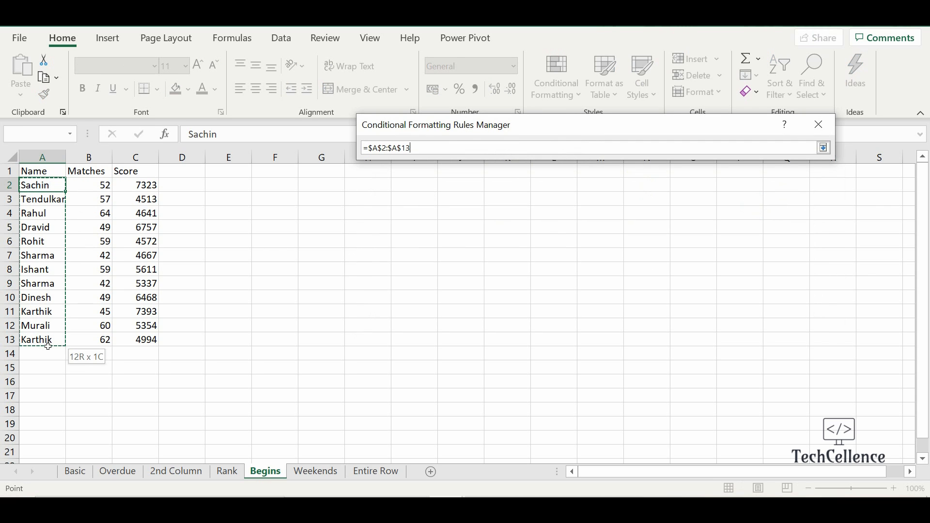
{"action": "left_click", "coordinate": [823, 148]}
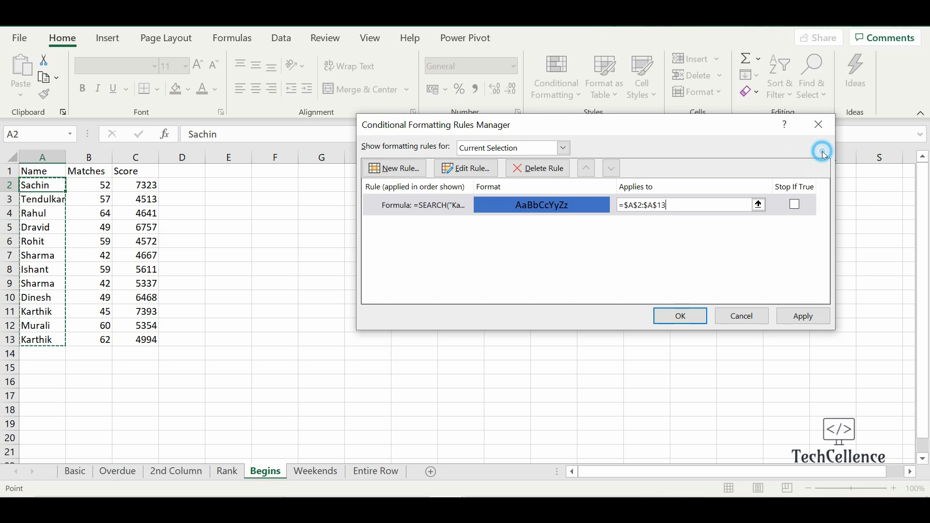
{"action": "left_click", "coordinate": [804, 315]}
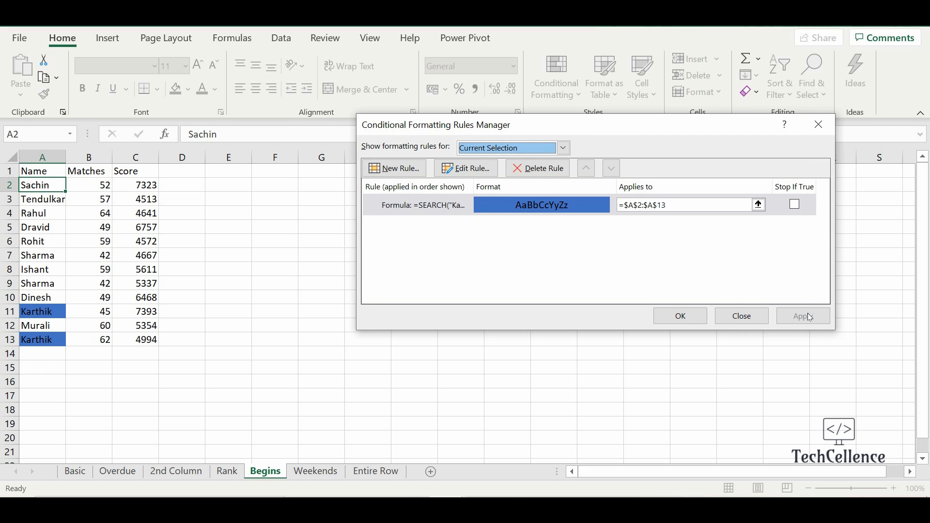
{"action": "left_click", "coordinate": [682, 317]}
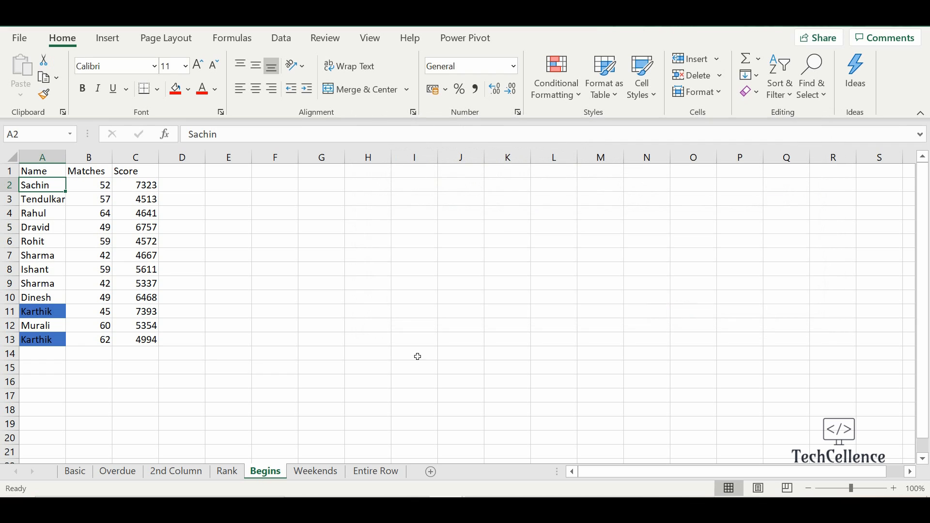
{"action": "left_click", "coordinate": [58, 381]}
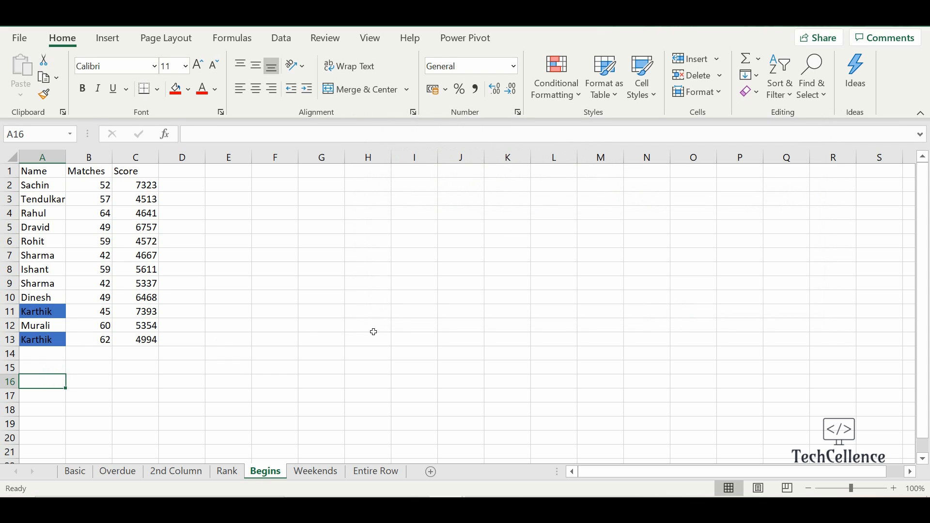
Test the formula =SEARCH("Kar",A2:A13) in cell H6, then clear it from the sheet
{"action": "left_click", "coordinate": [376, 246]}
{"action": "type", "text": "=searc"}
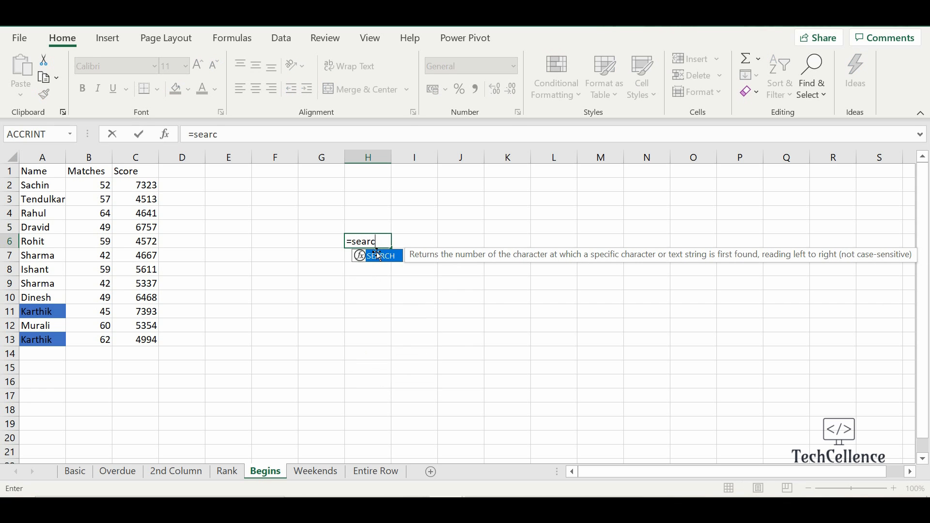
{"action": "type", "text": "h("}
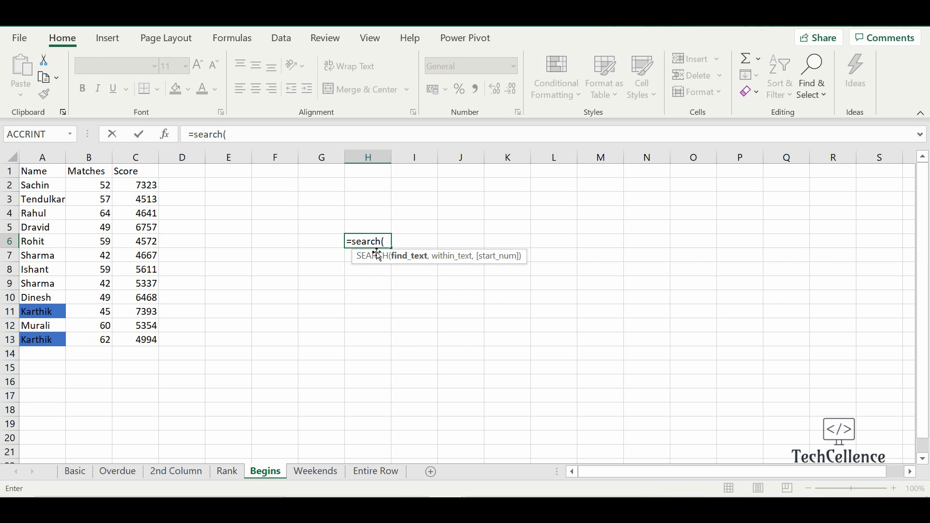
{"action": "type", "text": "\"Kar\","}
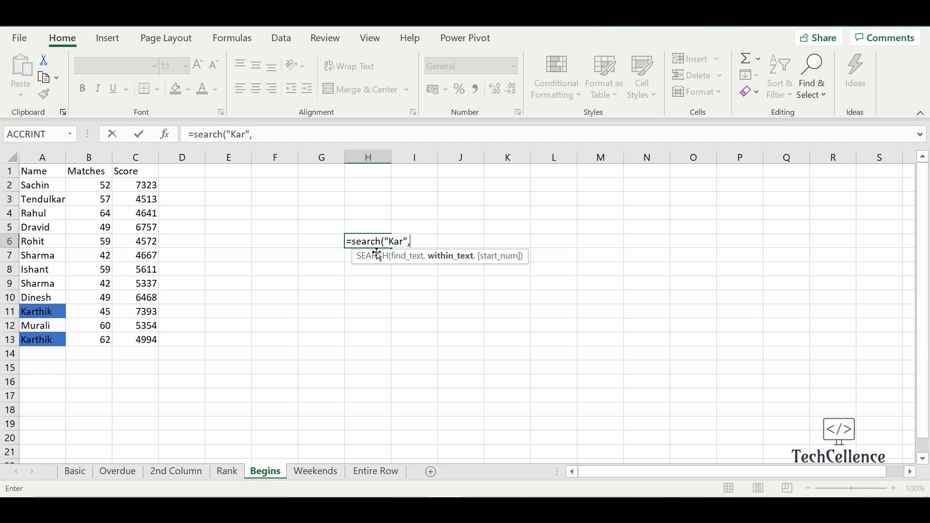
{"action": "left_click_drag", "start_coordinate": [51, 186], "coordinate": [54, 345]}
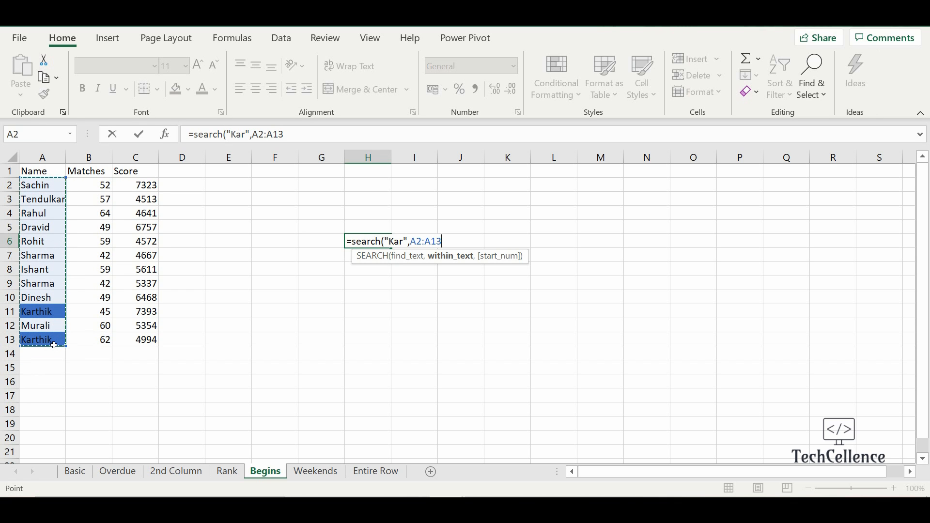
{"action": "key", "text": "Return"}
{"action": "key", "text": "Up"}
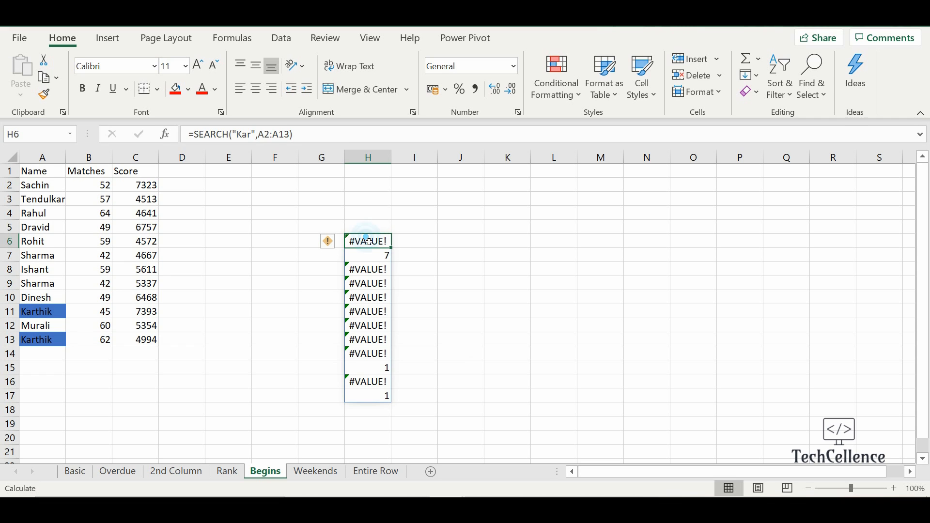
{"action": "key", "text": "Delete"}
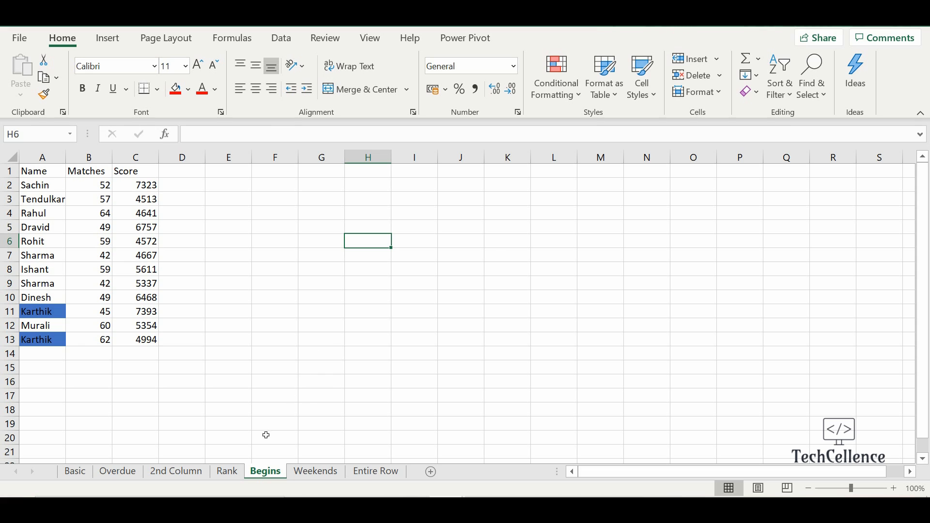
Open the Weekends sheet, fit the Schedule column's width to its text and select the first date in B2
{"action": "left_click", "coordinate": [325, 474]}
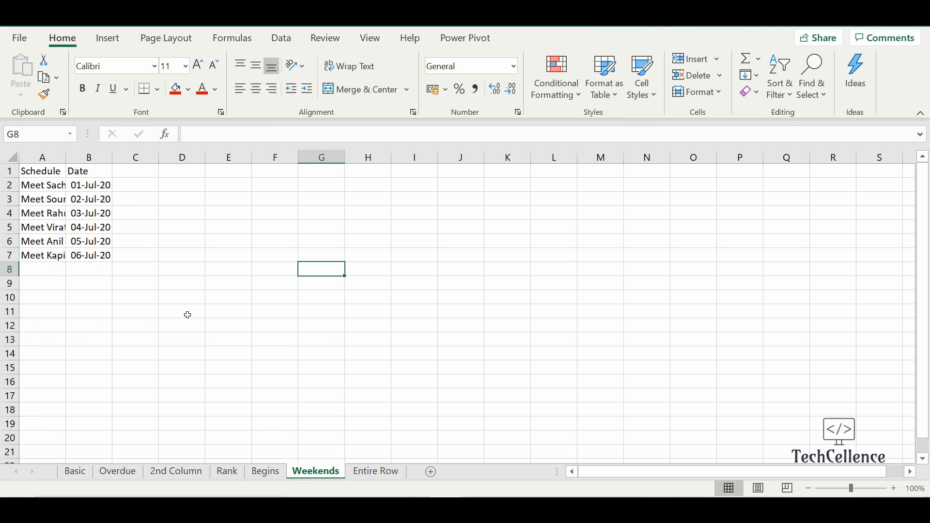
{"action": "double_click", "coordinate": [66, 157]}
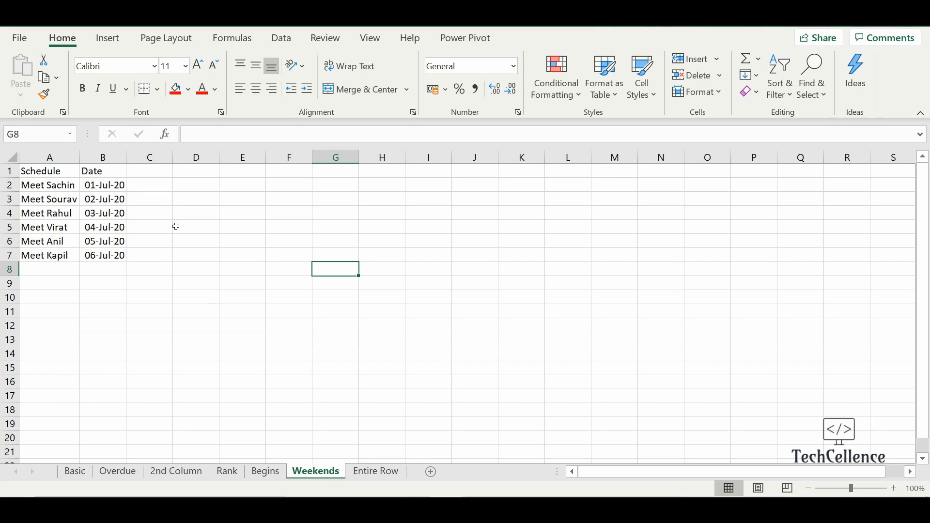
{"action": "left_click", "coordinate": [65, 188]}
{"action": "left_click", "coordinate": [67, 204]}
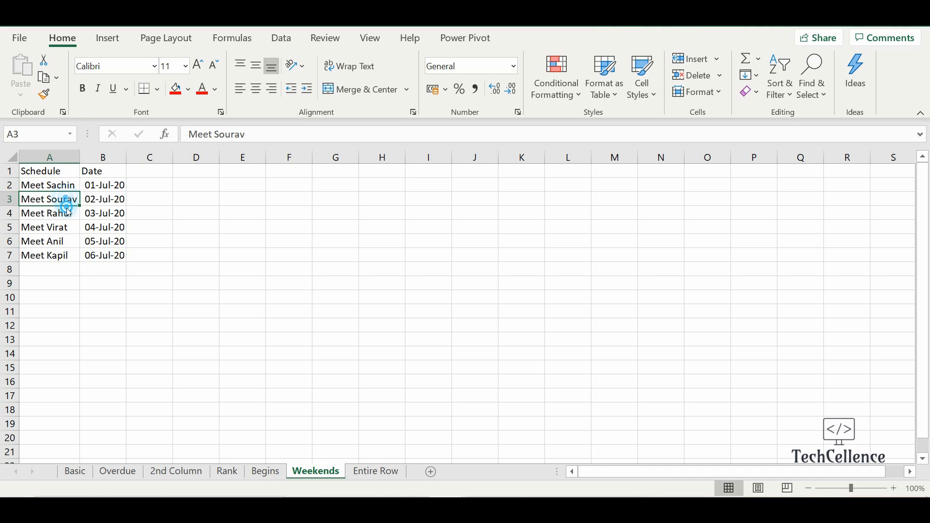
{"action": "left_click", "coordinate": [110, 187]}
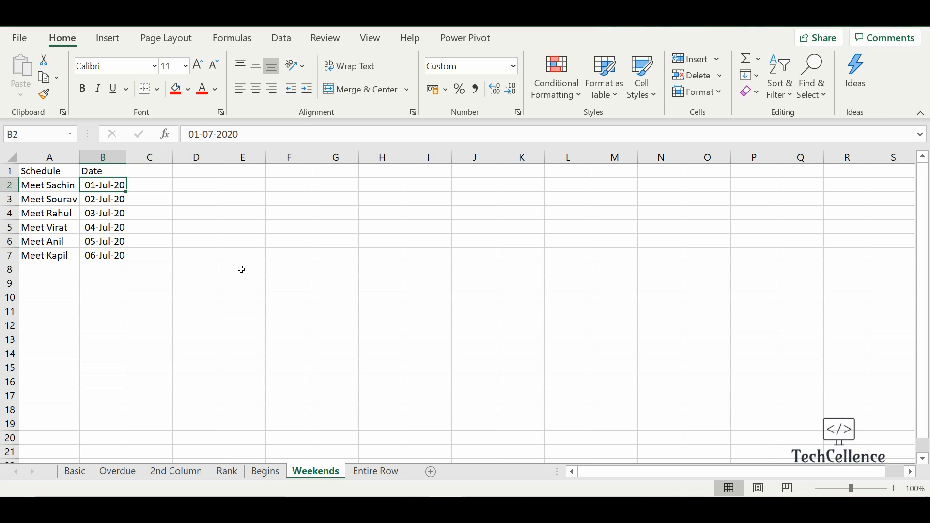
Set up a formula-based formatting rule for B2 with an OR formula combining weekday(B2)=7 and a second weekday(B2) test for Sunday
{"action": "left_click", "coordinate": [557, 89]}
{"action": "left_click", "coordinate": [612, 294]}
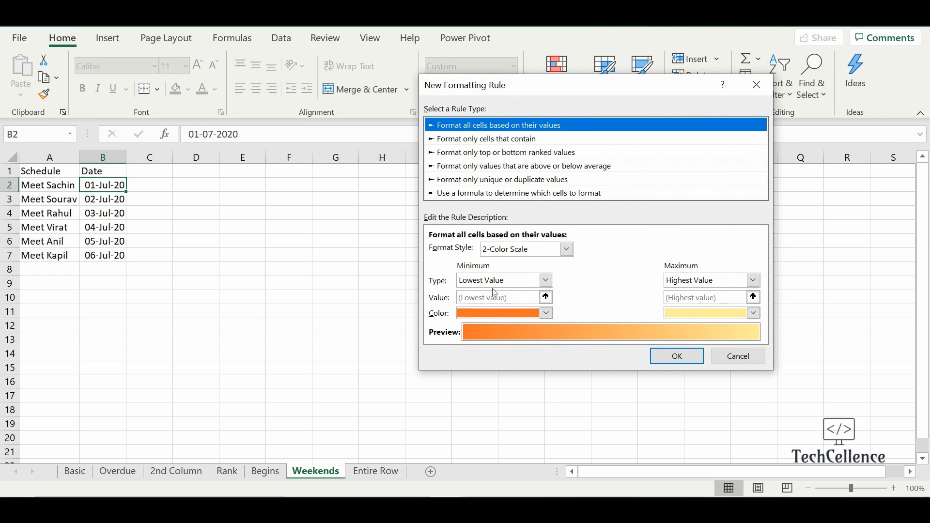
{"action": "left_click", "coordinate": [521, 193]}
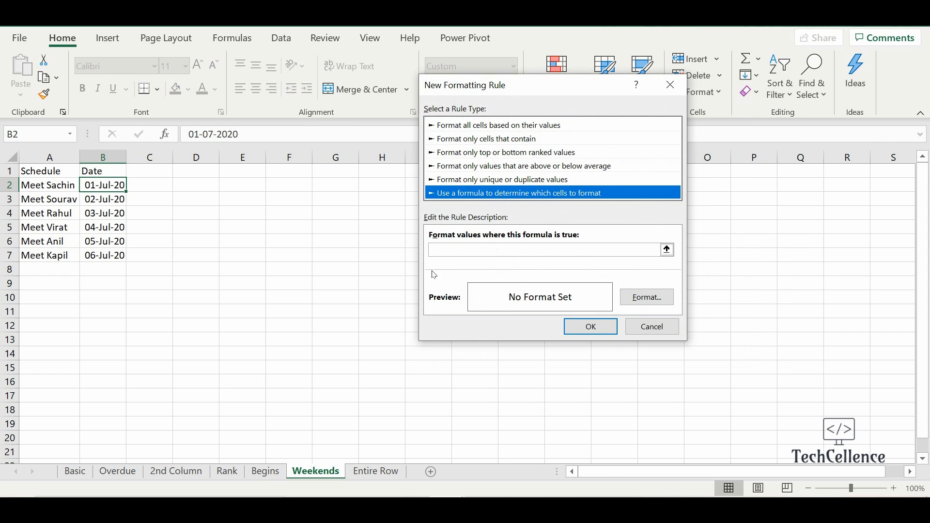
{"action": "left_click", "coordinate": [576, 250]}
{"action": "type", "text": "=OR"}
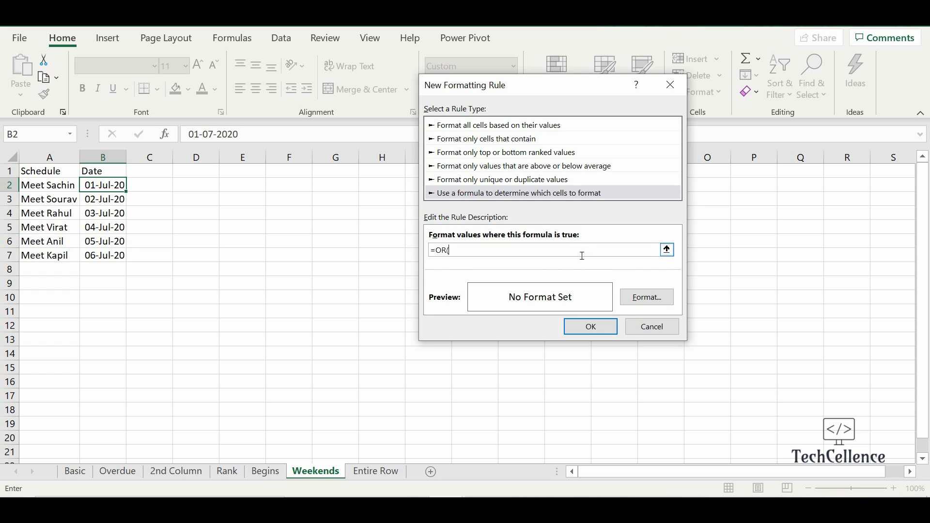
{"action": "type", "text": "(weeken"}
{"action": "key", "text": "BackSpace"}
{"action": "key", "text": "BackSpace"}
{"action": "type", "text": "day("}
{"action": "left_click", "coordinate": [111, 186]}
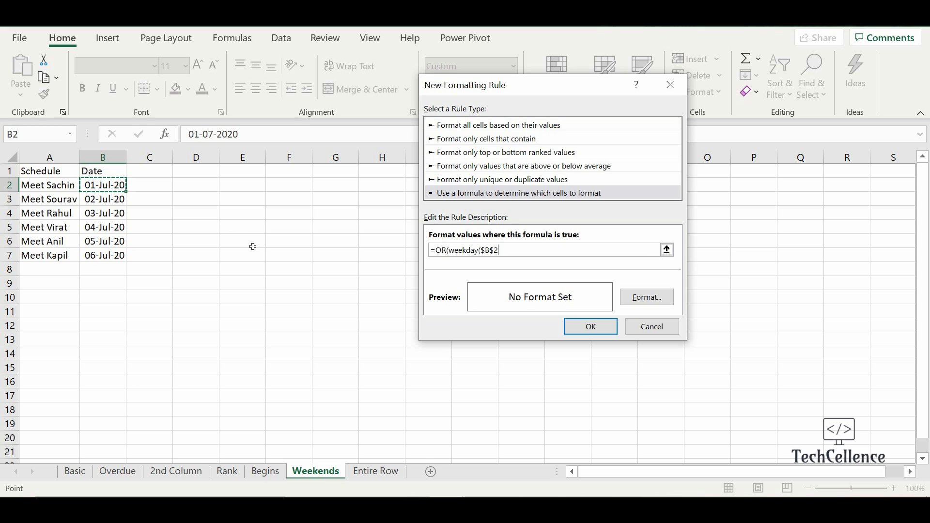
{"action": "key", "text": "F4"}
{"action": "key", "text": "F4"}
{"action": "key", "text": "F4"}
{"action": "type", "text": ")=7,weekday"}
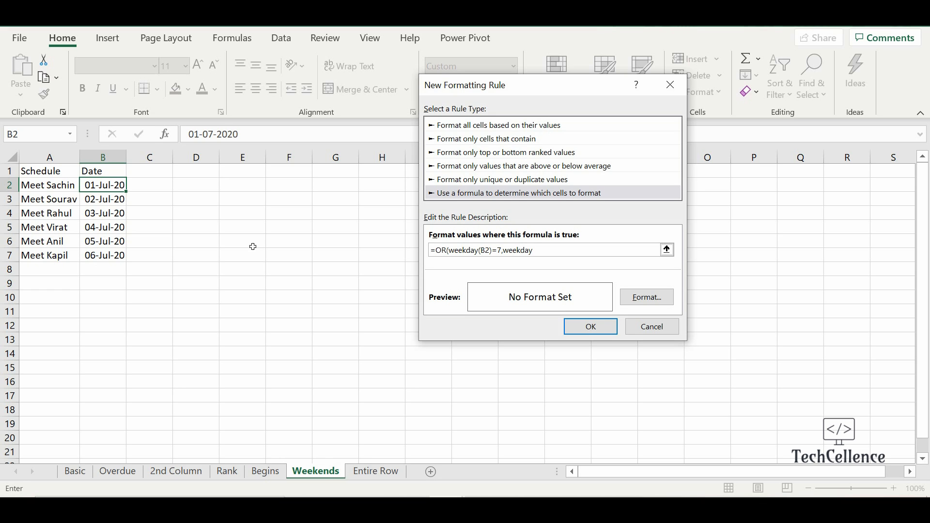
{"action": "type", "text": "(B2"}
Give the weekend rule a solid green background fill and confirm the new rule
{"action": "left_click", "coordinate": [632, 299]}
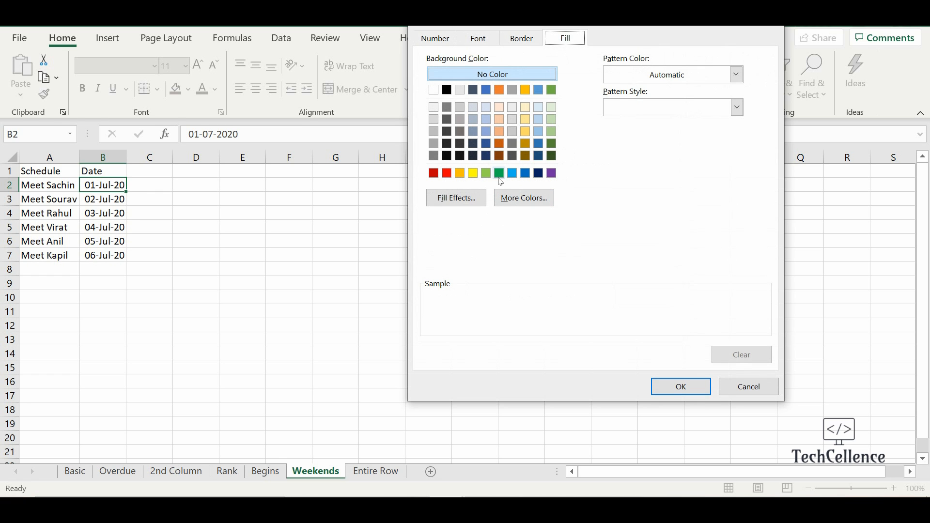
{"action": "left_click", "coordinate": [499, 173]}
{"action": "left_click", "coordinate": [680, 386]}
{"action": "left_click", "coordinate": [589, 325]}
Extend the weekend rule's range to all dates, =$B$2:$B$7, apply it and close the rules manager
{"action": "left_click", "coordinate": [572, 106]}
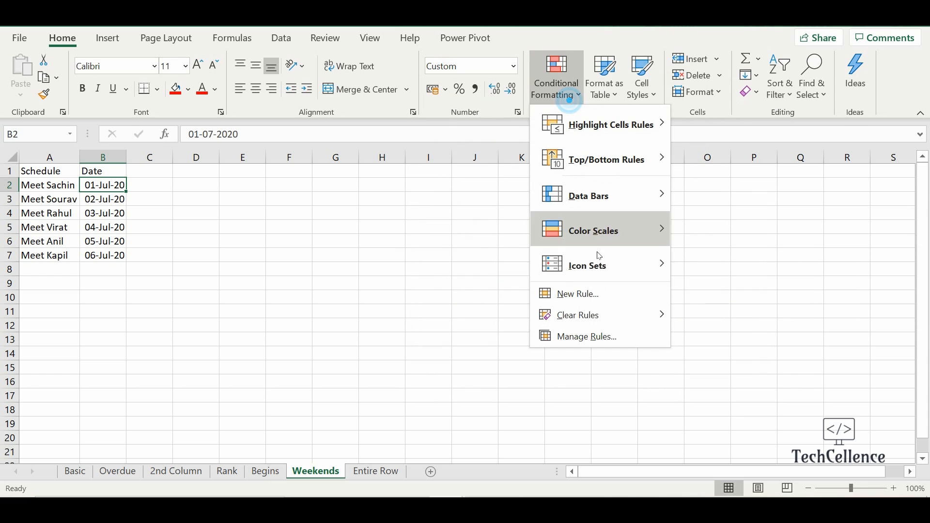
{"action": "left_click", "coordinate": [617, 336]}
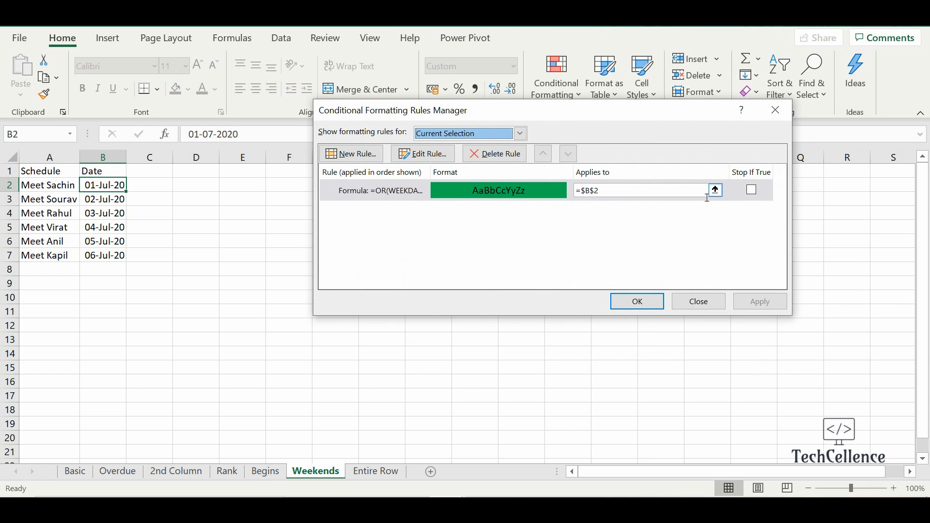
{"action": "left_click", "coordinate": [716, 190]}
{"action": "left_click_drag", "start_coordinate": [103, 187], "coordinate": [106, 257]}
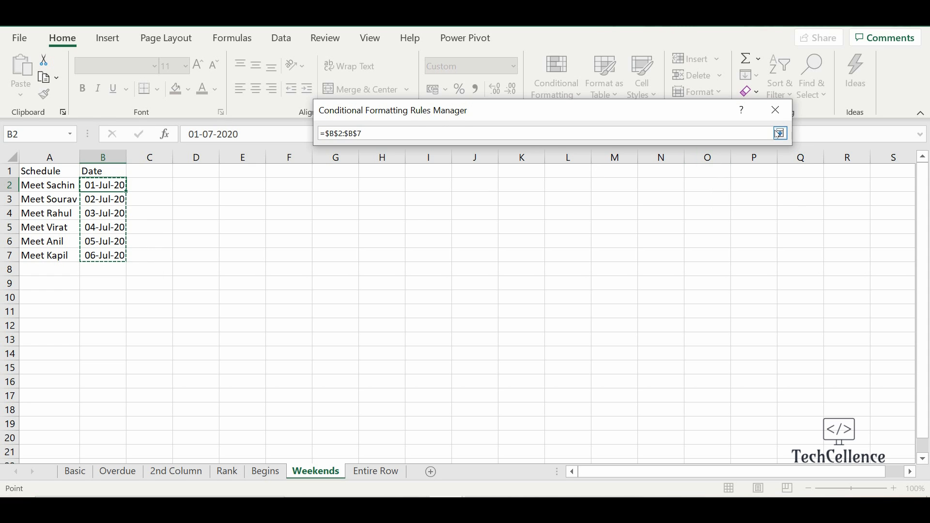
{"action": "left_click", "coordinate": [780, 134]}
{"action": "left_click", "coordinate": [751, 304]}
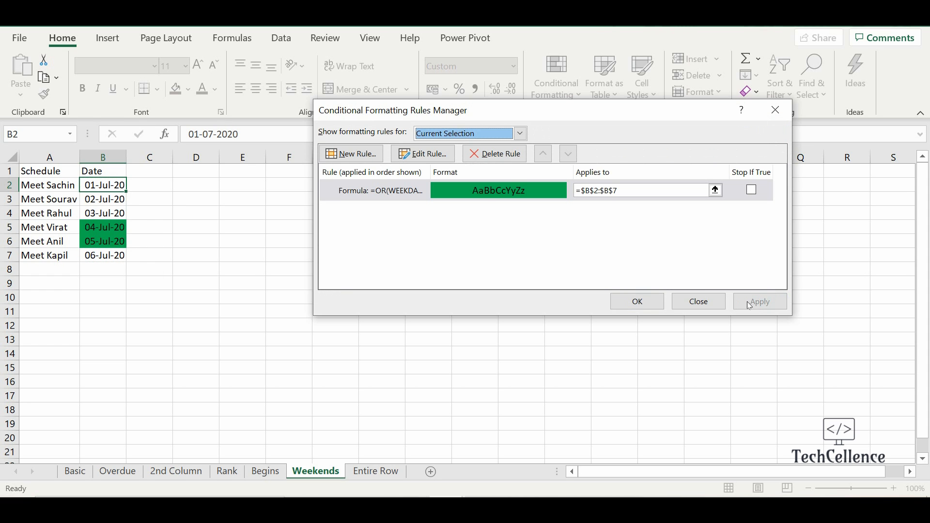
{"action": "left_click", "coordinate": [635, 299]}
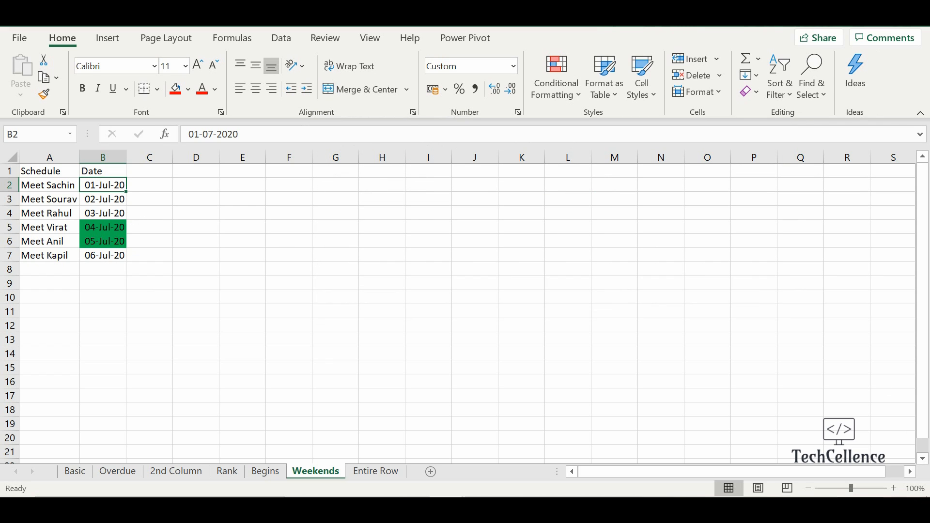
Check the weekdays of 4 and 5 July 2020 in the system calendar and return to the Weekends sheet
{"action": "left_click", "coordinate": [862, 508]}
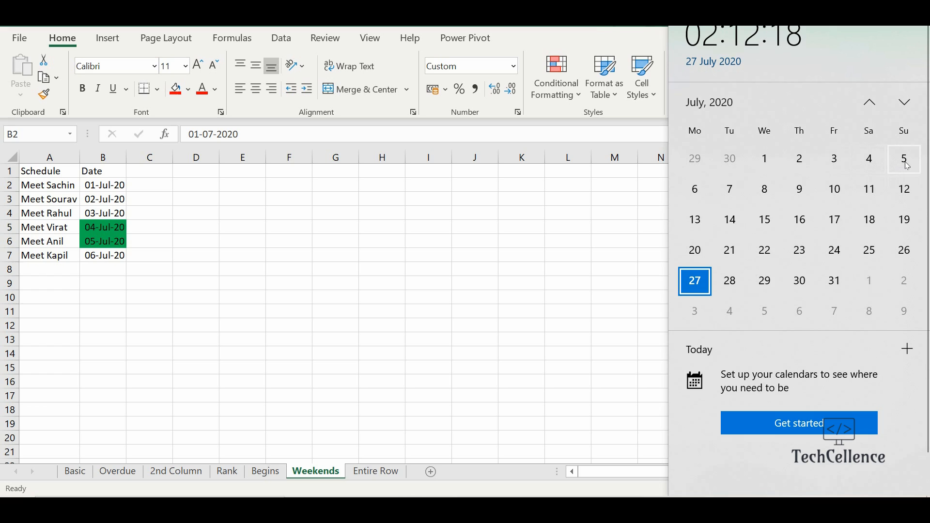
{"action": "left_click", "coordinate": [438, 270]}
{"action": "left_click", "coordinate": [221, 213]}
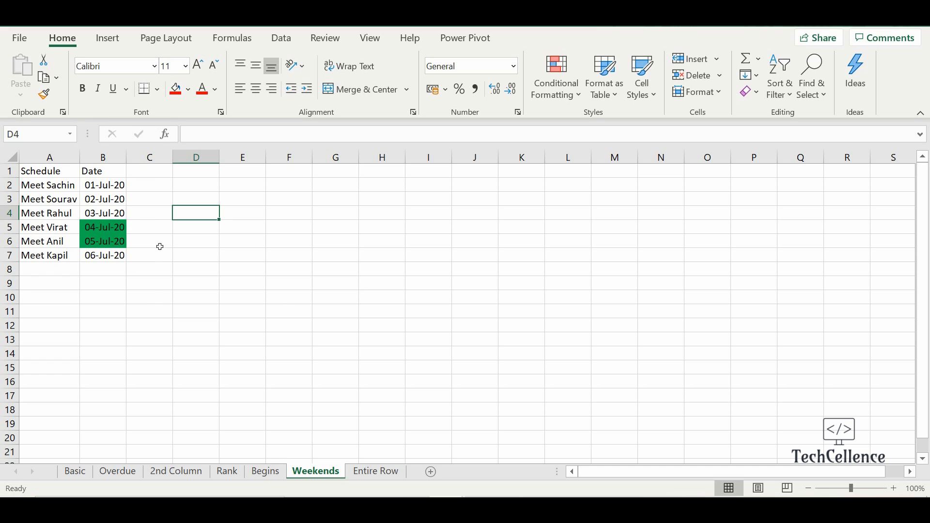
Review which cells the rules highlight on the Weekends and Begins sheets
{"action": "left_click", "coordinate": [376, 471]}
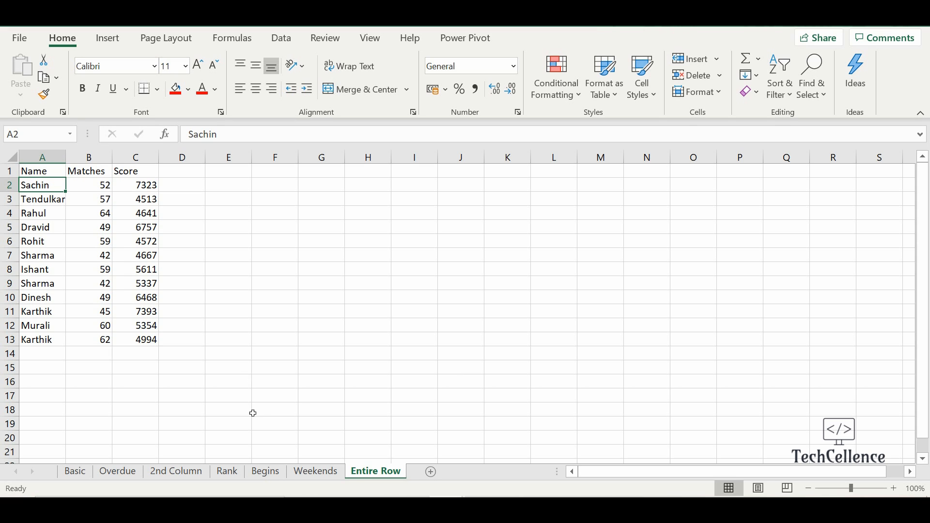
{"action": "left_click", "coordinate": [316, 472]}
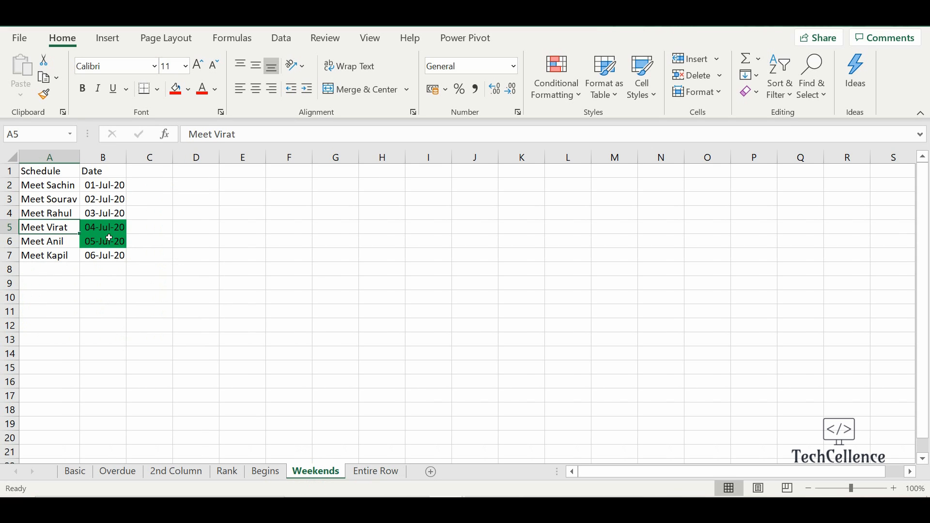
{"action": "left_click", "coordinate": [109, 230]}
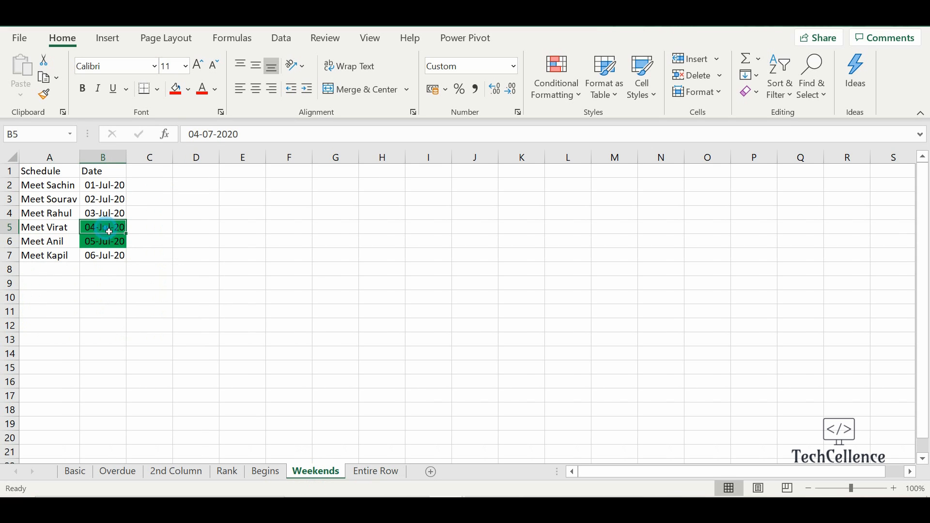
{"action": "left_click", "coordinate": [266, 471]}
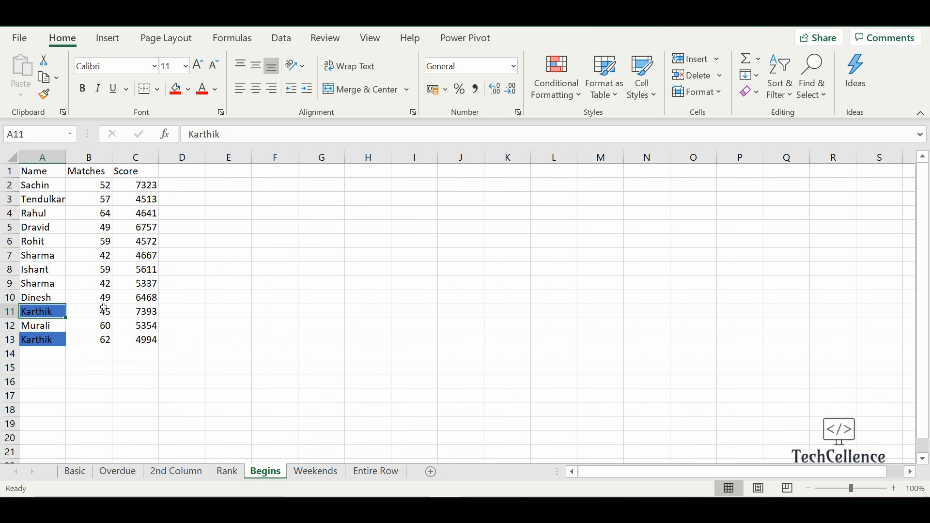
On the Entire Row sheet, start a formula-based formatting rule for cell A2 with the formula A2="Sharma"
{"action": "left_click", "coordinate": [376, 471]}
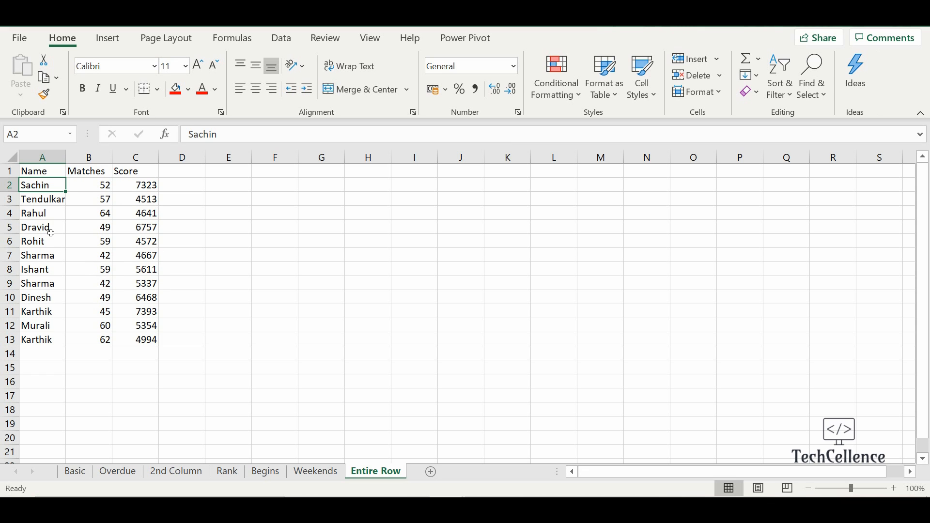
{"action": "left_click", "coordinate": [41, 257]}
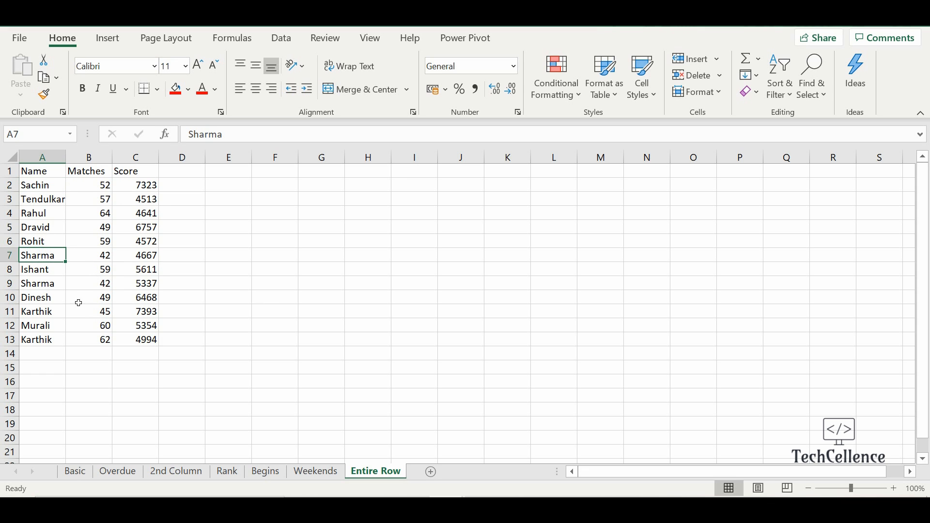
{"action": "left_click", "coordinate": [54, 291]}
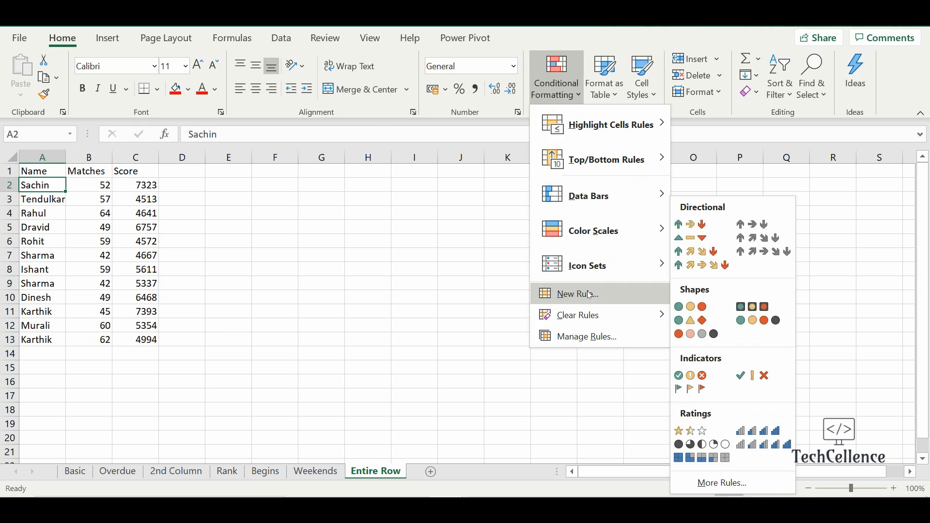
{"action": "left_click", "coordinate": [587, 292]}
{"action": "left_click", "coordinate": [436, 165]}
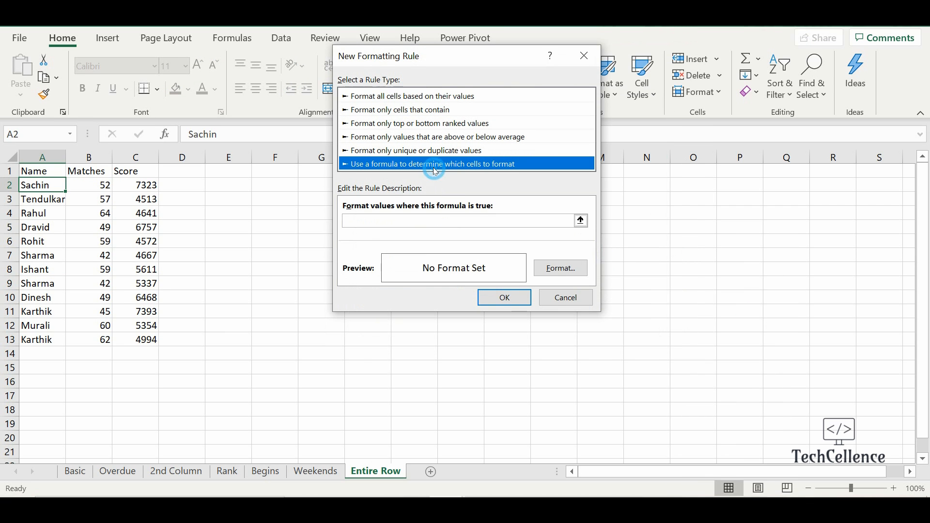
{"action": "left_click", "coordinate": [510, 223]}
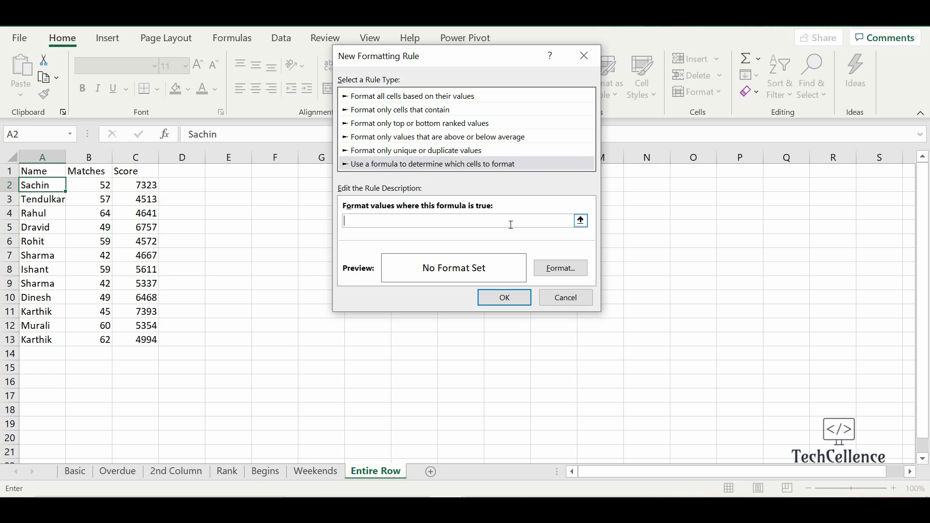
{"action": "type", "text": "A2=\"Sharma\""}
Give the new rule a very light blue background fill and confirm the rule
{"action": "left_click", "coordinate": [561, 268]}
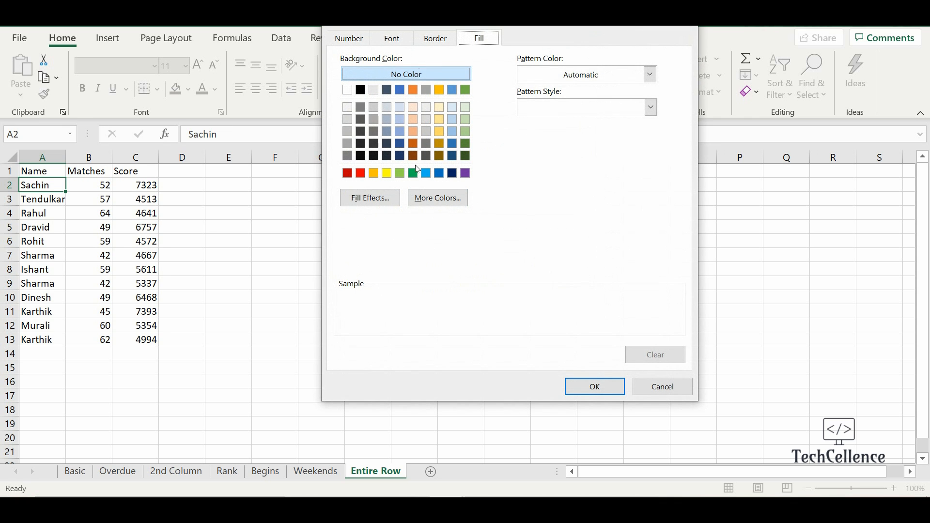
{"action": "left_click", "coordinate": [452, 107]}
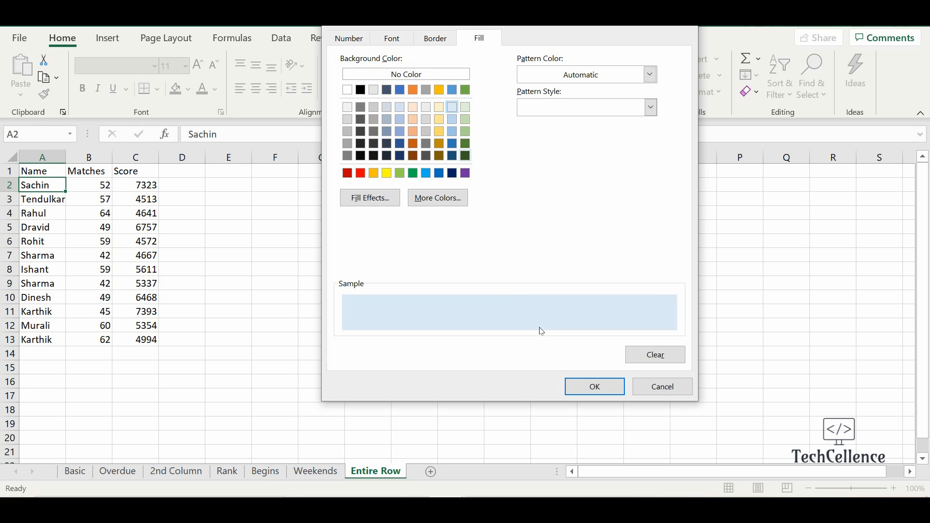
{"action": "left_click", "coordinate": [584, 386]}
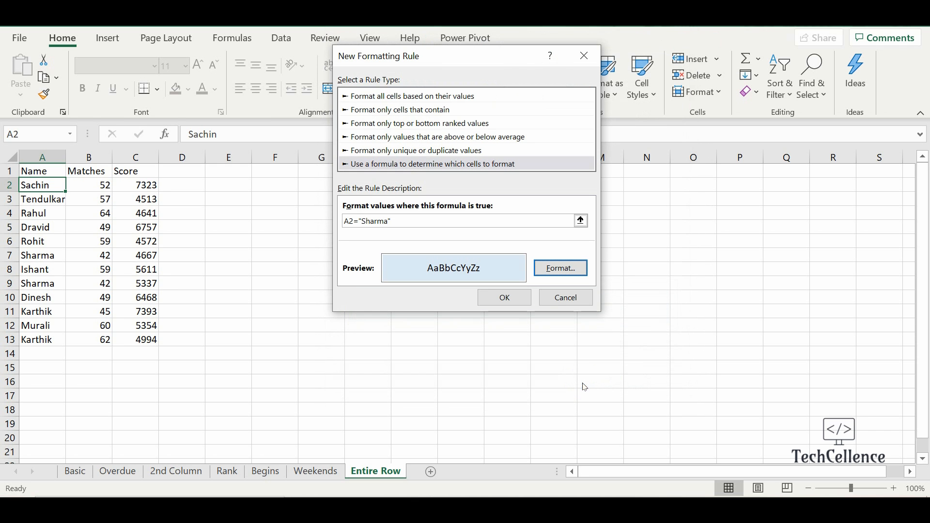
{"action": "left_click", "coordinate": [504, 296]}
Open the rules manager and correct the rule's formula to =A2="Sharma", removing the extra quotation marks
{"action": "left_click", "coordinate": [557, 80]}
{"action": "left_click", "coordinate": [601, 334]}
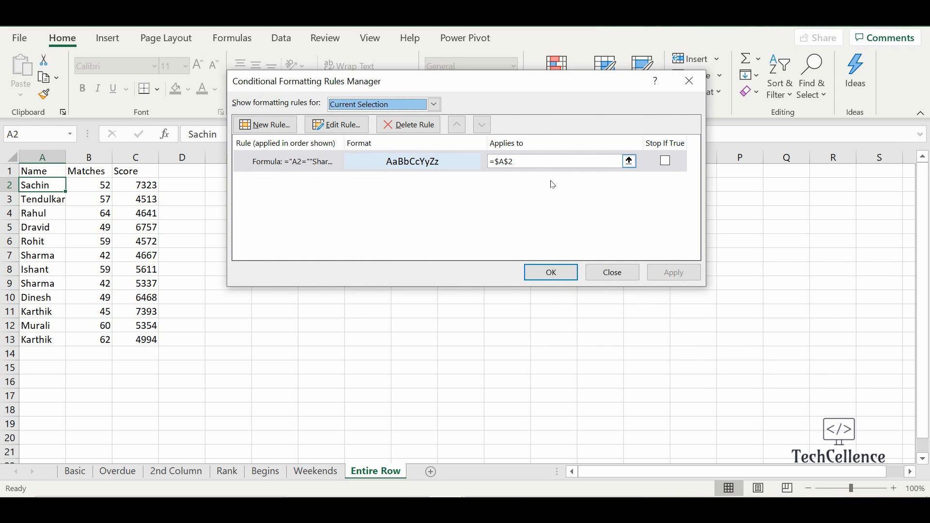
{"action": "left_click", "coordinate": [301, 164]}
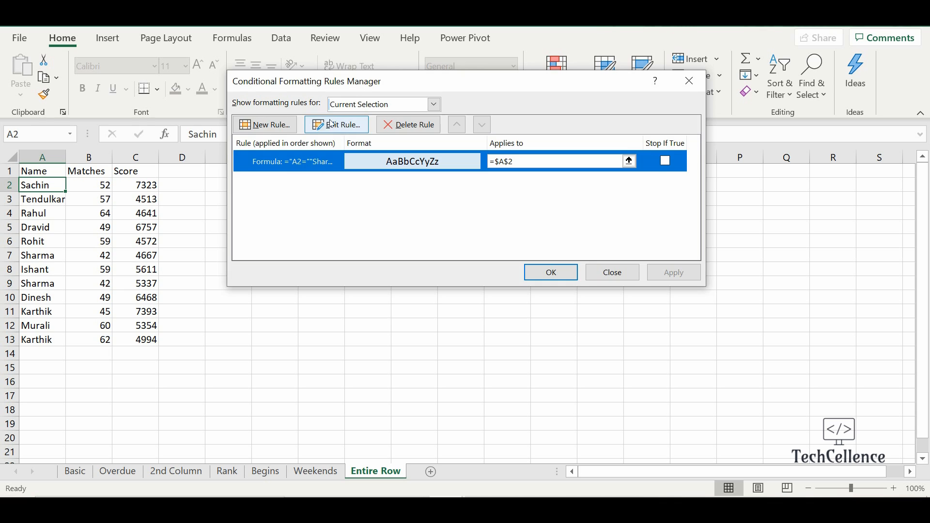
{"action": "left_click", "coordinate": [331, 124]}
{"action": "left_click", "coordinate": [352, 221]}
{"action": "key", "text": "BackSpace"}
{"action": "left_click", "coordinate": [432, 225]}
{"action": "key", "text": "BackSpace"}
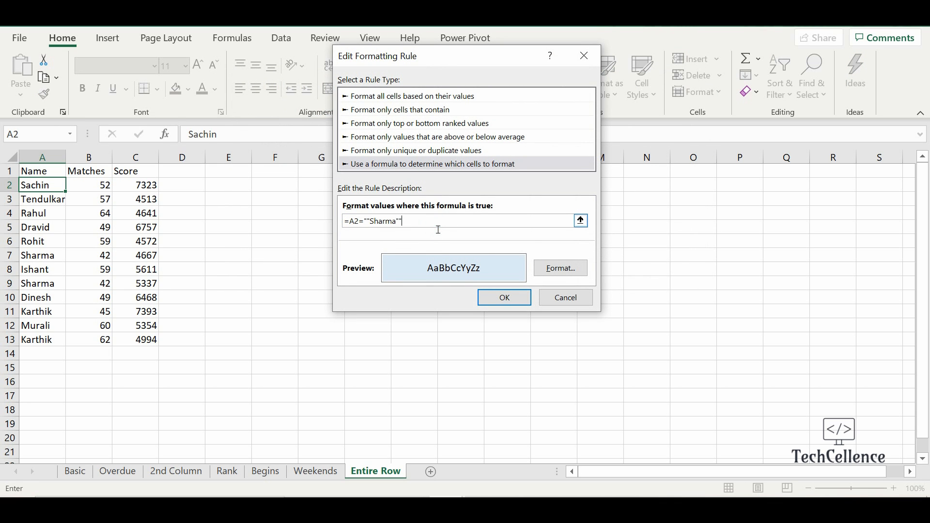
{"action": "left_click", "coordinate": [359, 221]}
{"action": "key", "text": "BackSpace"}
{"action": "type", "text": "="}
{"action": "key", "text": "Delete"}
{"action": "left_click", "coordinate": [504, 297]}
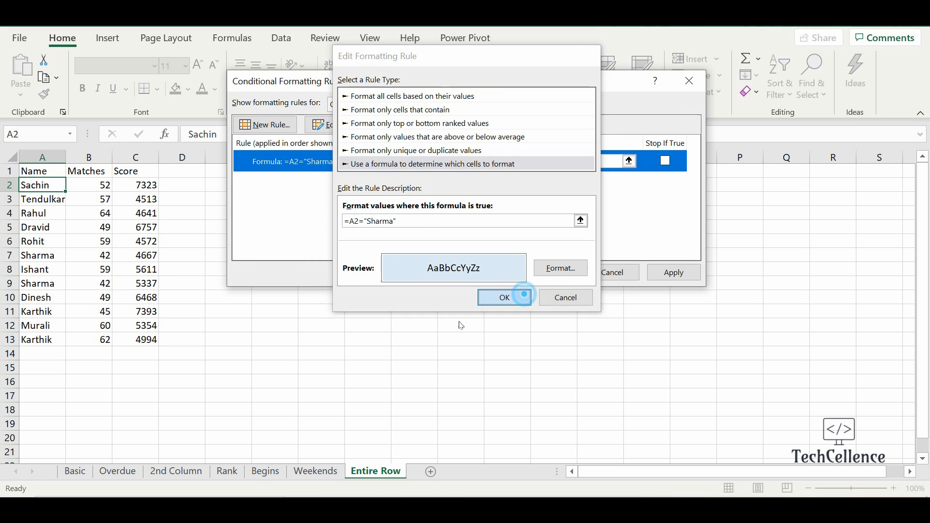
Extend the rule's range to the whole data table, =$A$2:$C$13, and apply it
{"action": "left_click", "coordinate": [629, 161]}
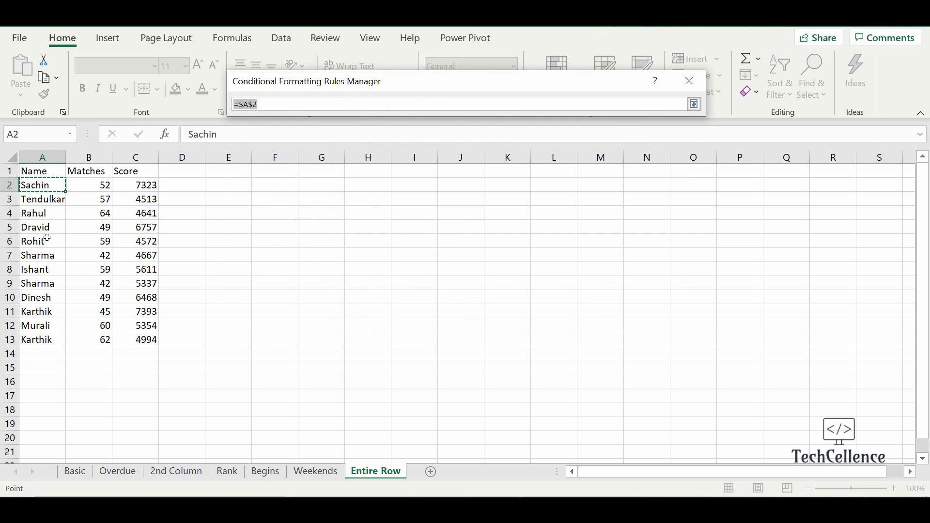
{"action": "left_click_drag", "start_coordinate": [39, 185], "coordinate": [137, 342]}
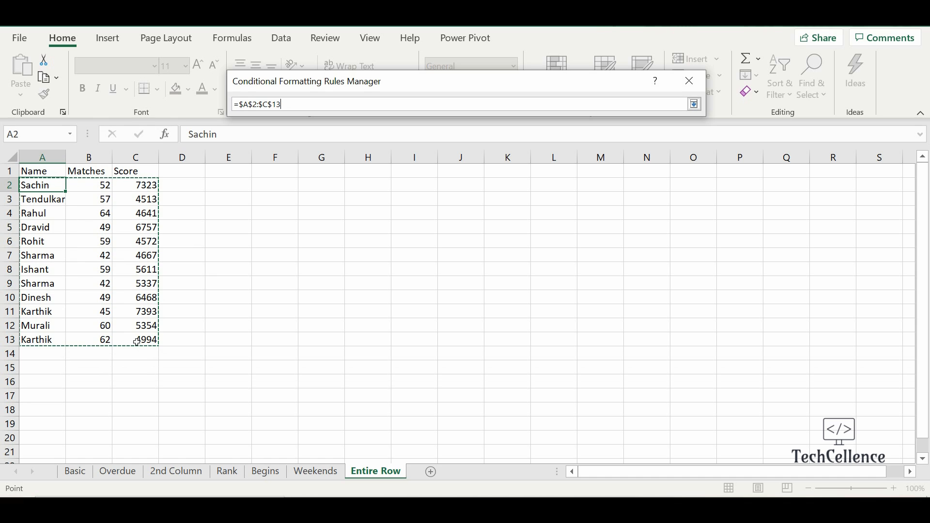
{"action": "left_click", "coordinate": [694, 104]}
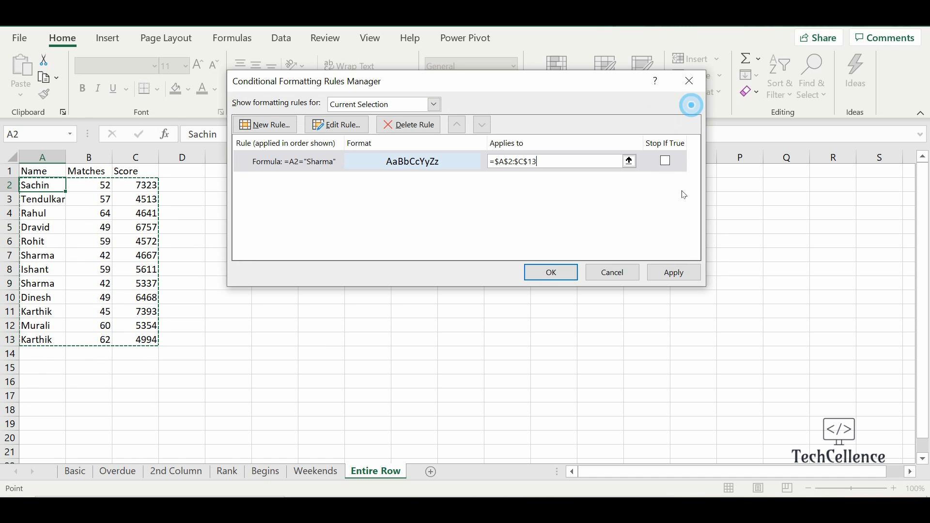
{"action": "left_click", "coordinate": [678, 271]}
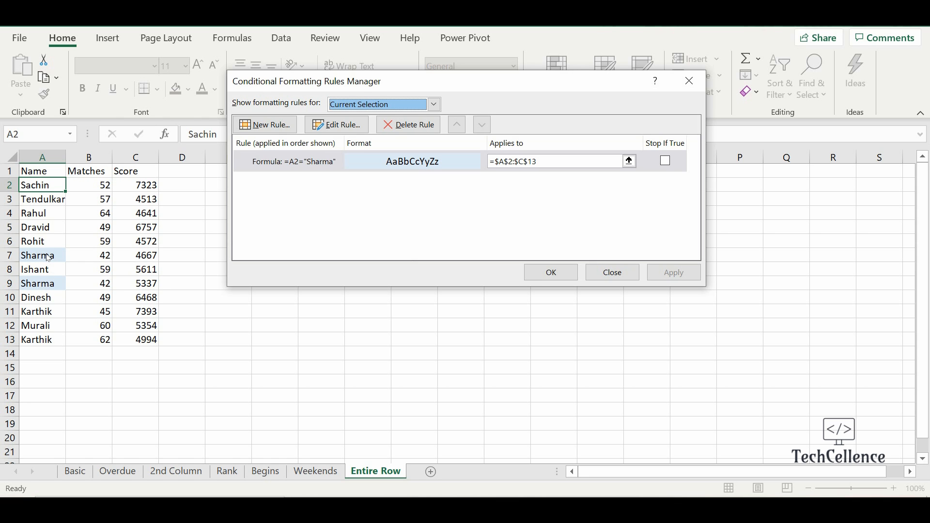
Lock the column reference by changing the rule's formula to =$A2="Sharma" and apply it
{"action": "left_click", "coordinate": [310, 161]}
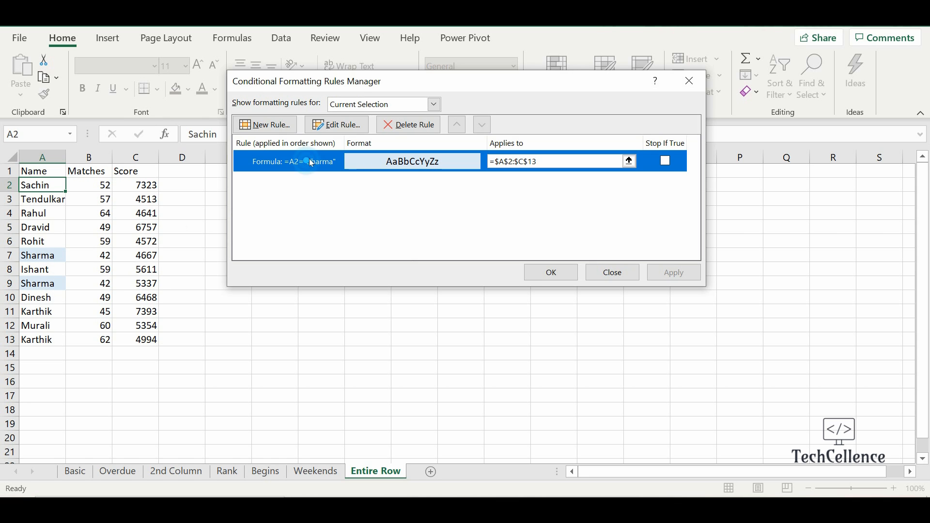
{"action": "left_click", "coordinate": [334, 125]}
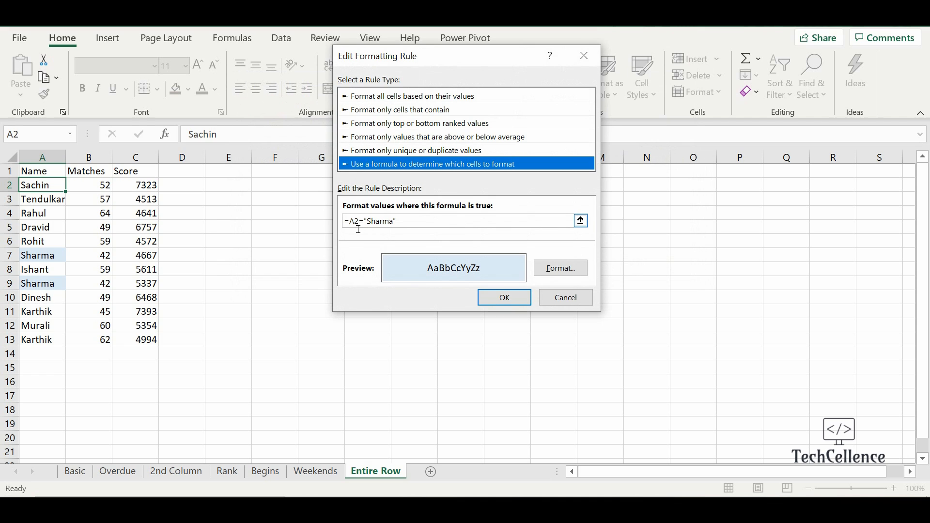
{"action": "left_click", "coordinate": [349, 221]}
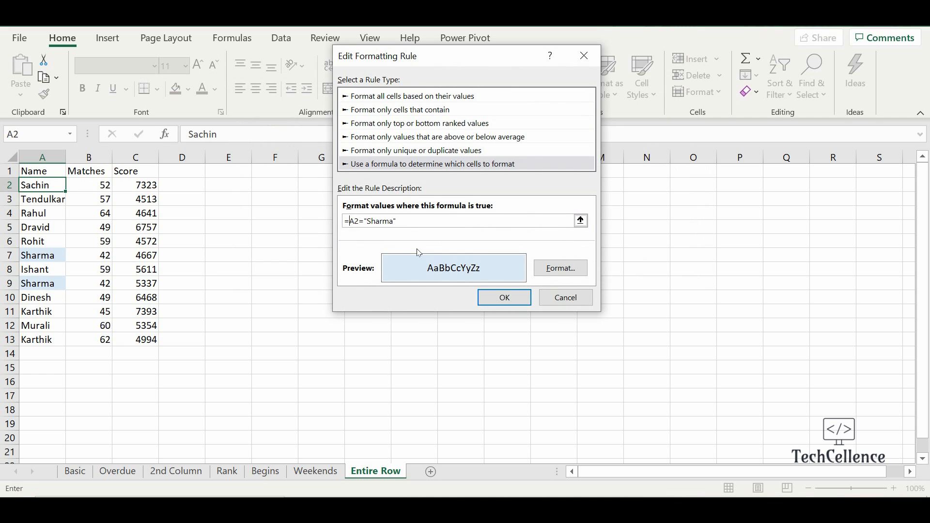
{"action": "type", "text": "$"}
{"action": "left_click", "coordinate": [515, 297]}
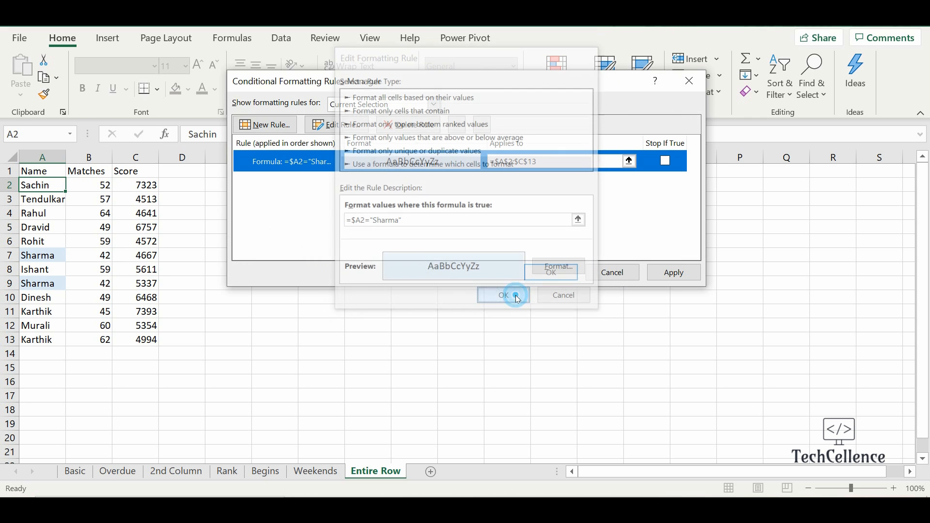
{"action": "left_click", "coordinate": [674, 273]}
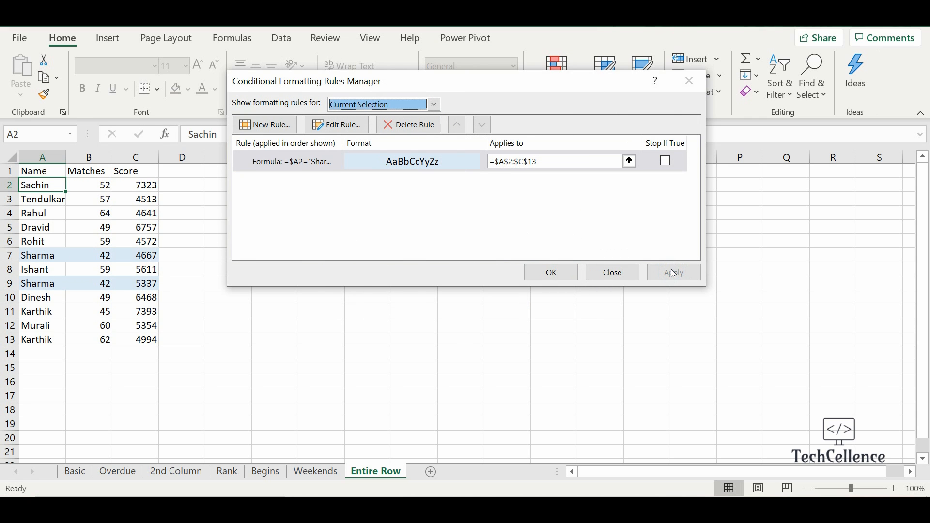